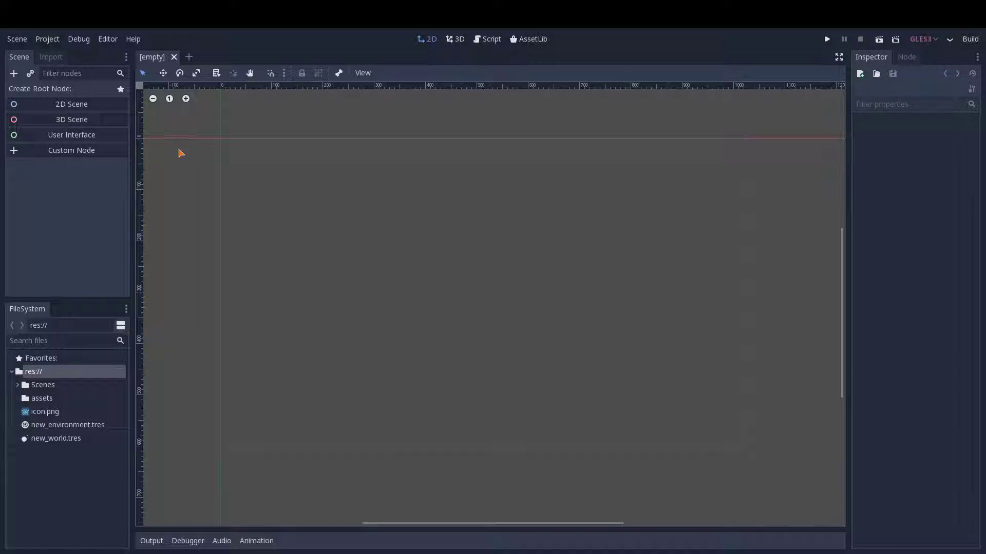
Create a User Interface root node and add a VBoxContainer child enlarged to fill the screen frame
click(72, 135)
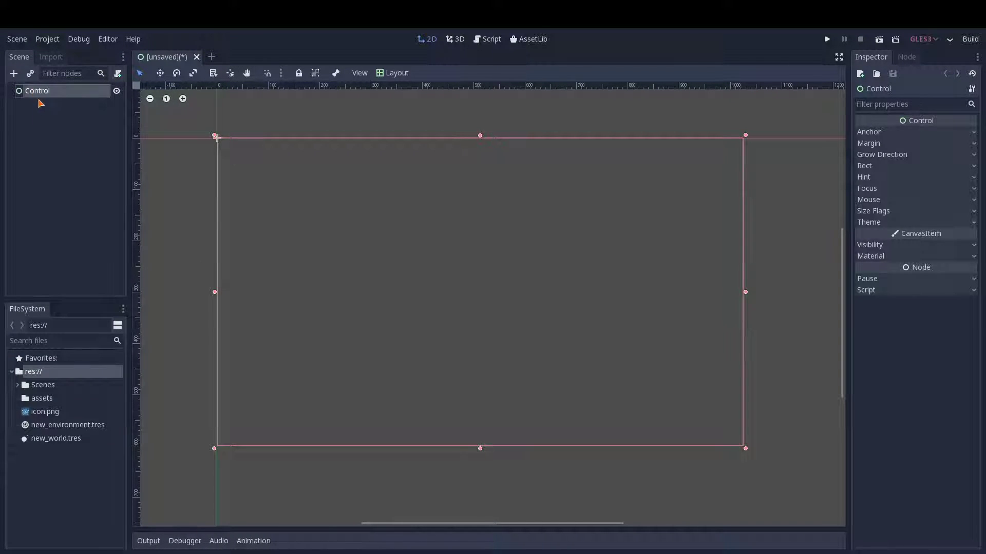
click(14, 73)
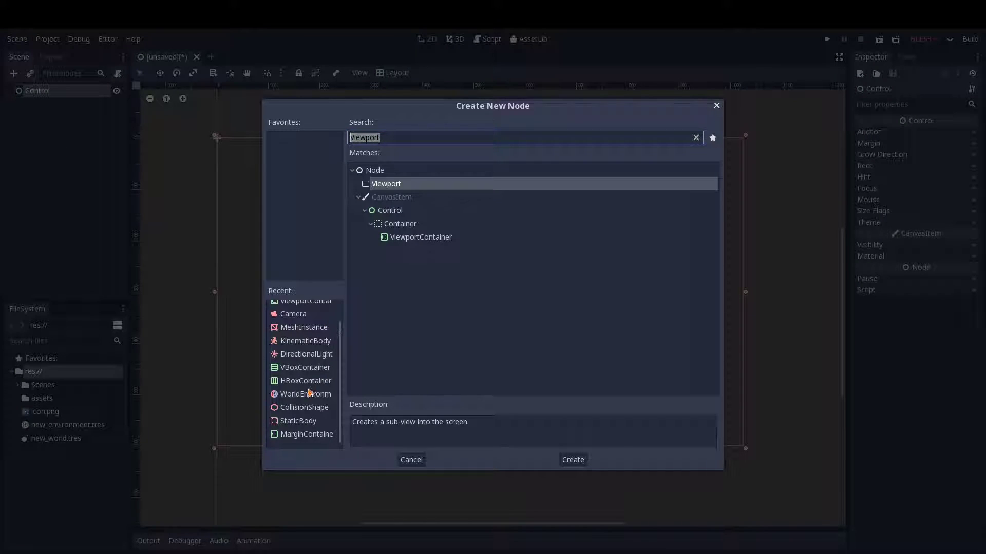
scroll(309, 394, up, 1)
scroll(310, 394, down, 1)
double_click(297, 368)
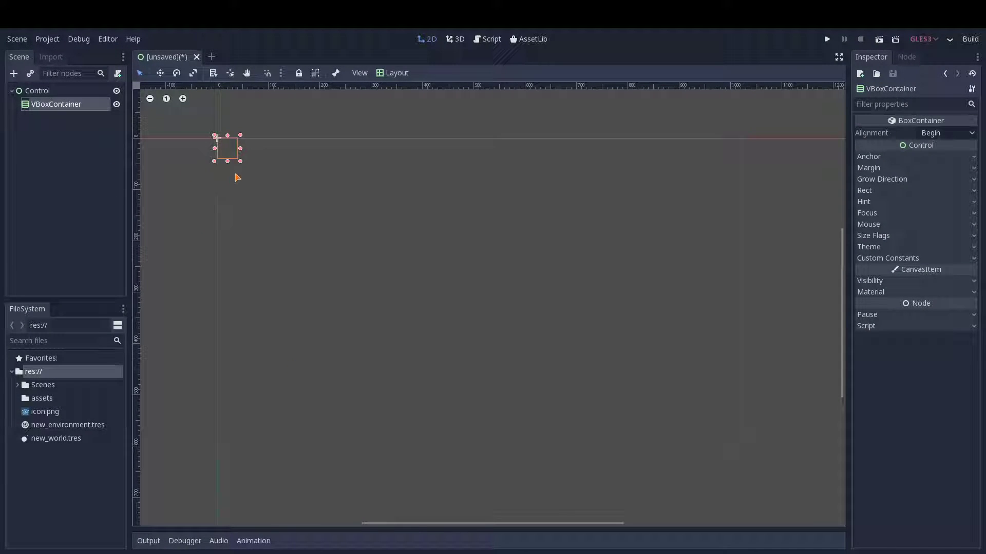
drag(241, 164, 749, 452)
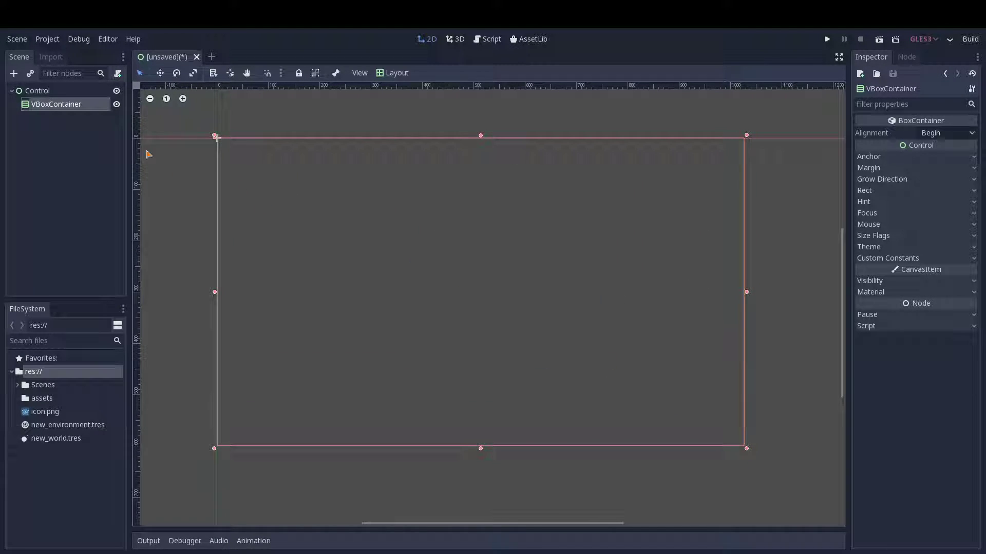
Add two VBoxContainer nodes as siblings inside the full-screen VBoxContainer
click(14, 73)
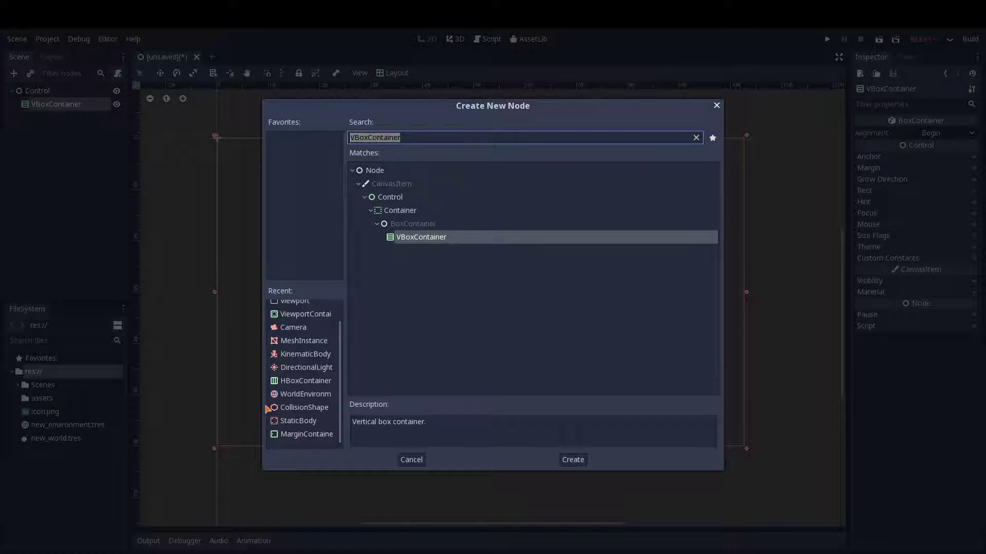
scroll(300, 414, up, 2)
click(313, 313)
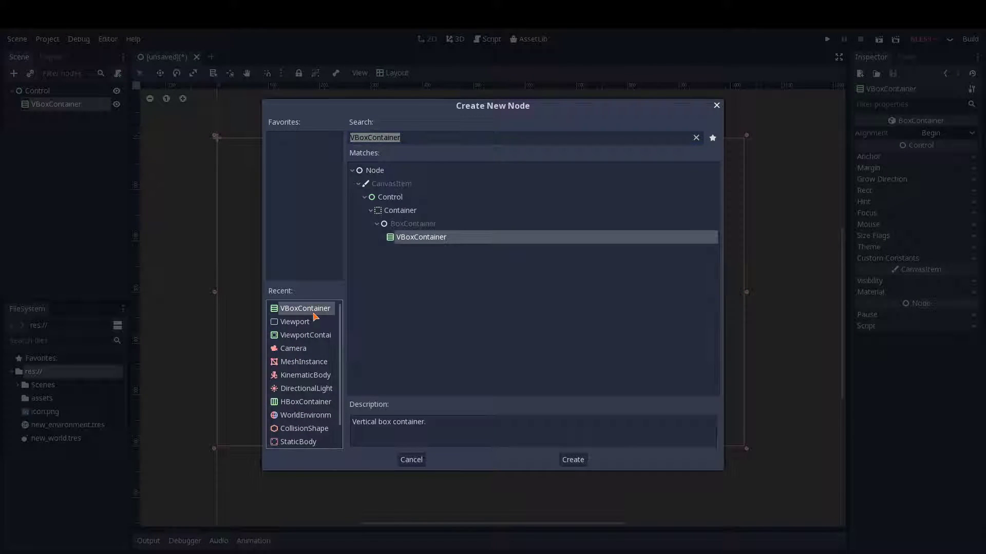
click(570, 460)
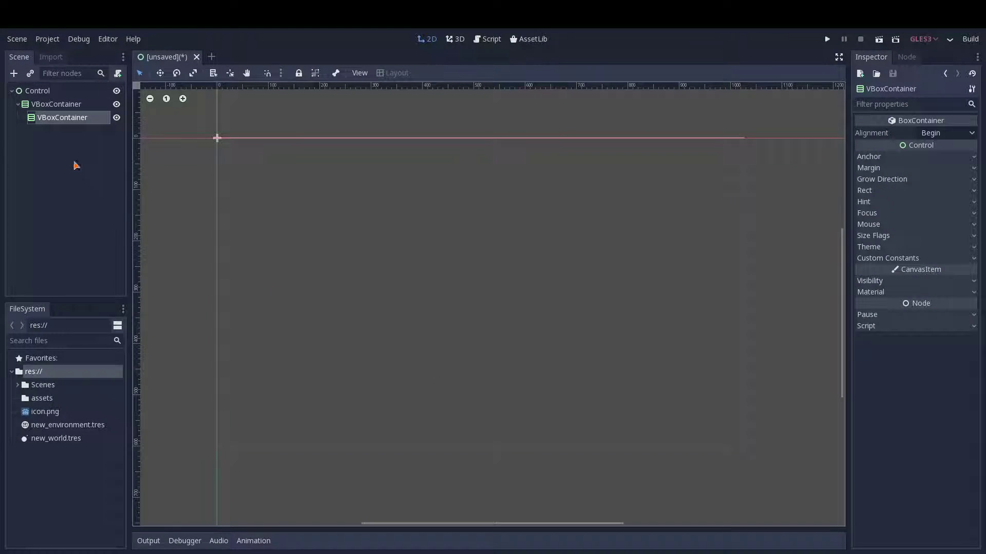
click(37, 104)
click(14, 73)
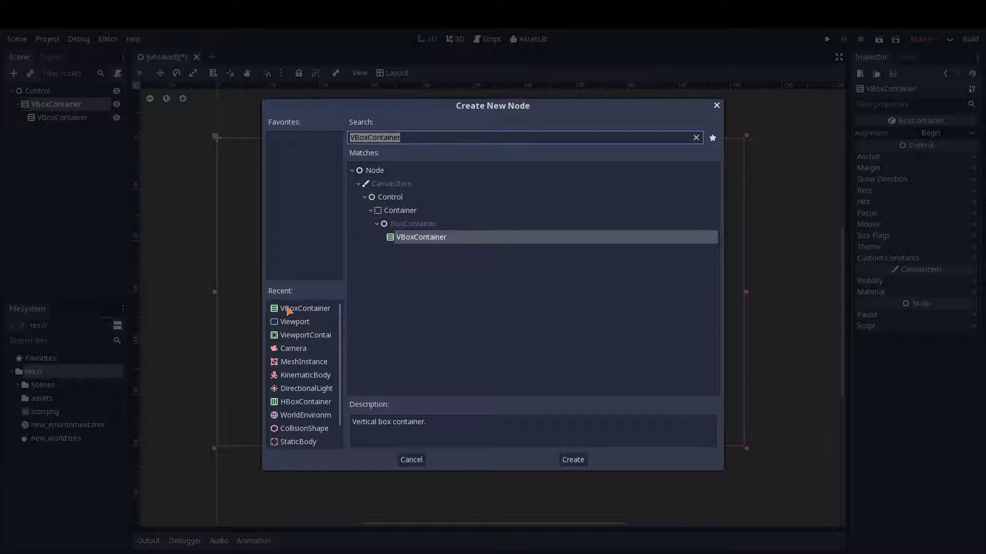
click(572, 459)
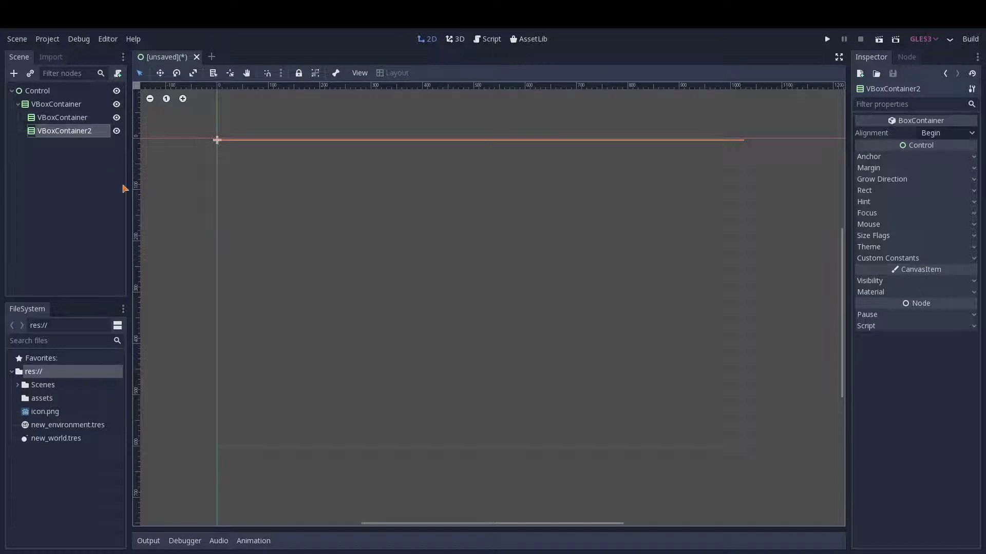
Add a ViewportContainer inside the first nested VBoxContainer
click(61, 121)
click(14, 73)
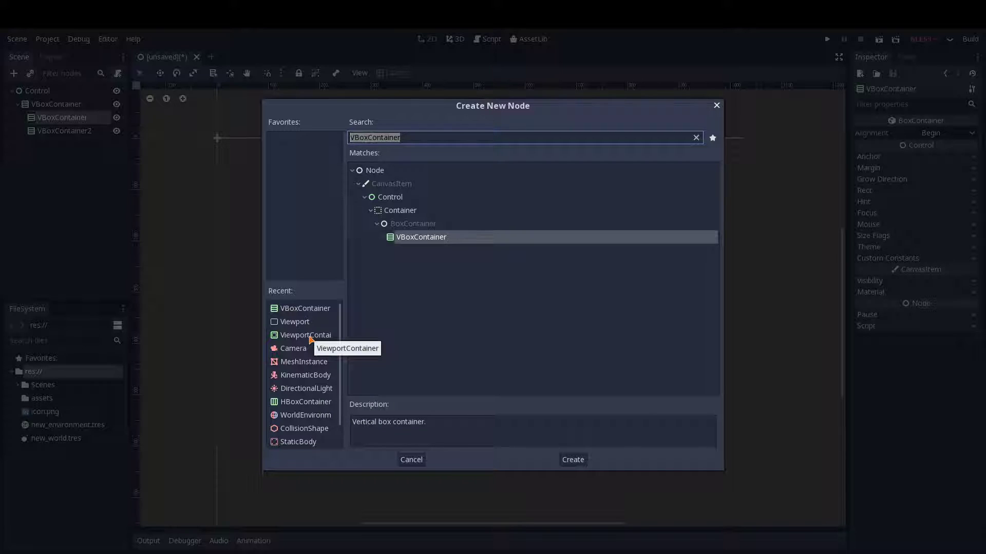
click(308, 335)
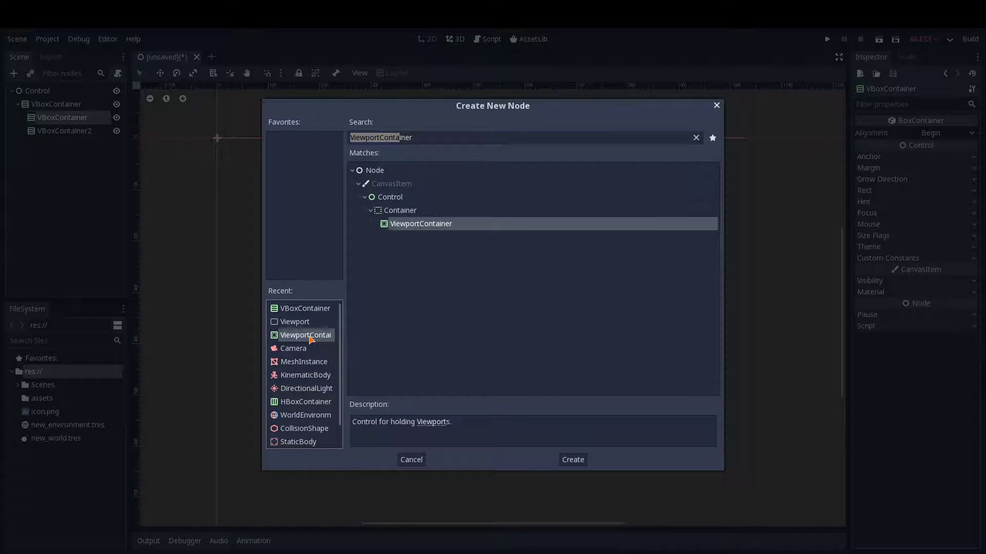
click(577, 460)
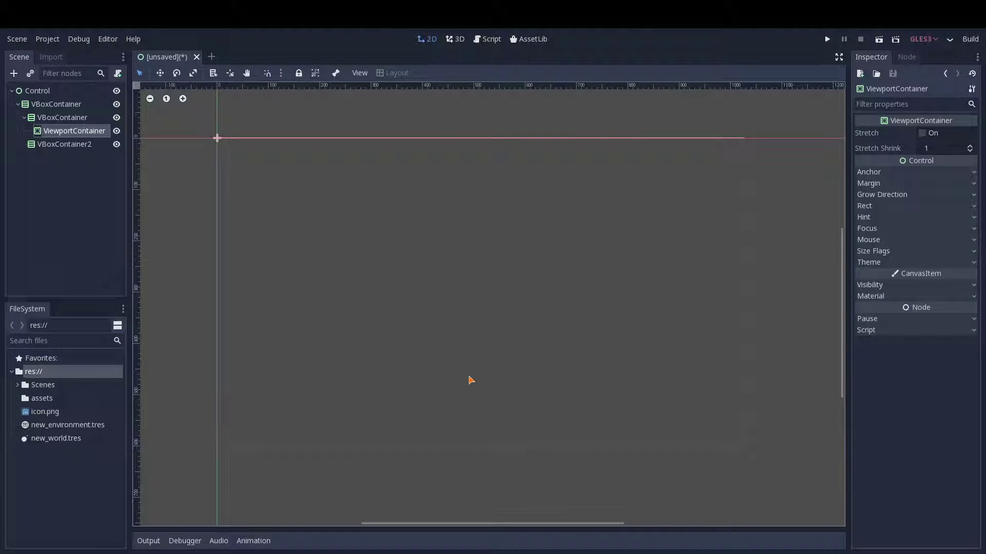
click(57, 118)
click(14, 74)
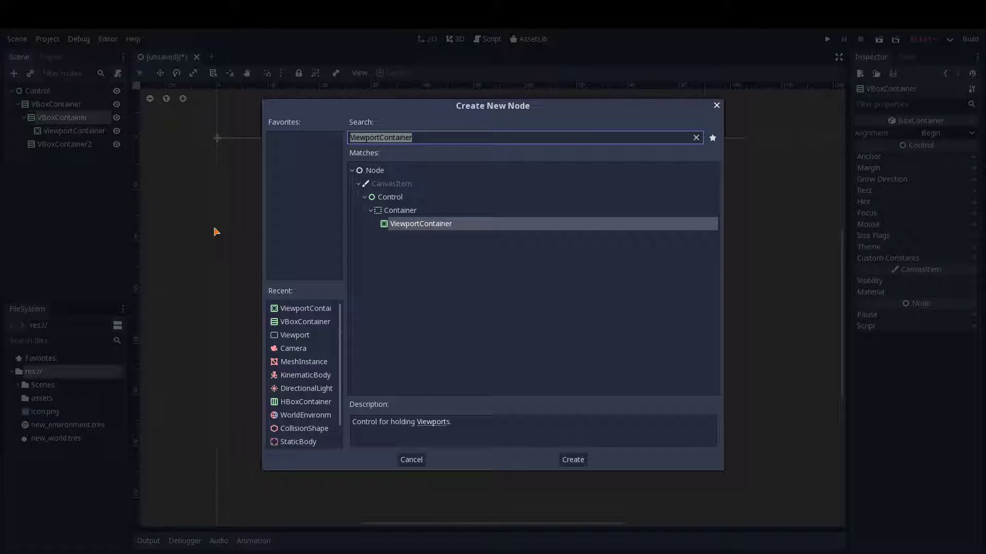
click(412, 459)
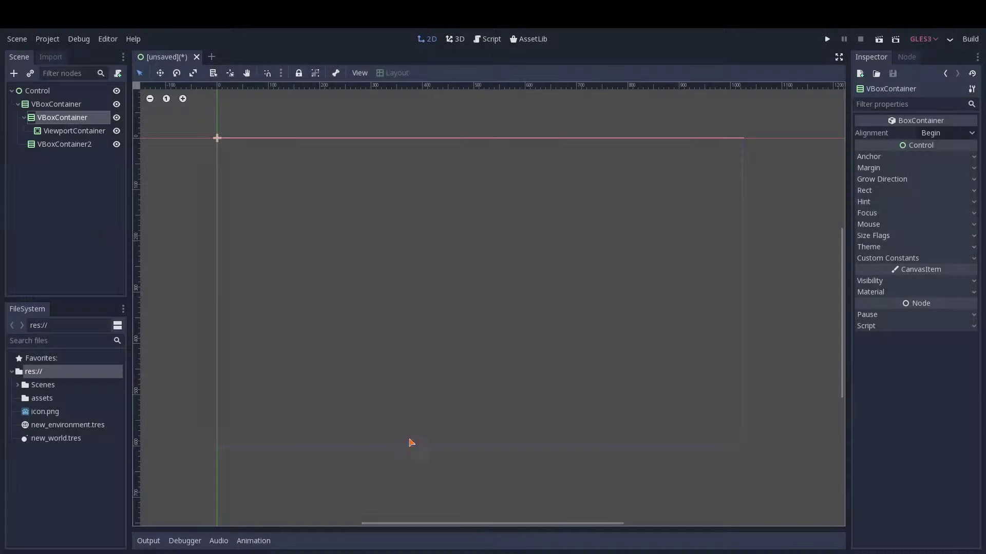
Duplicate the ViewportContainer three times and move ViewportContainer3 and ViewportContainer4 into VBoxContainer2
click(74, 132)
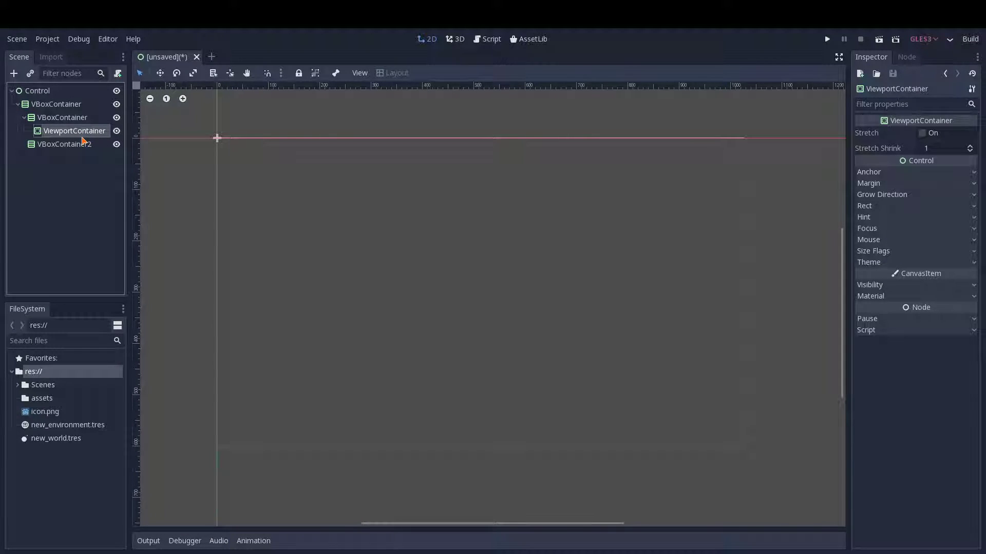
key(ctrl+d)
key(ctrl+d)
key(ctrl+d)
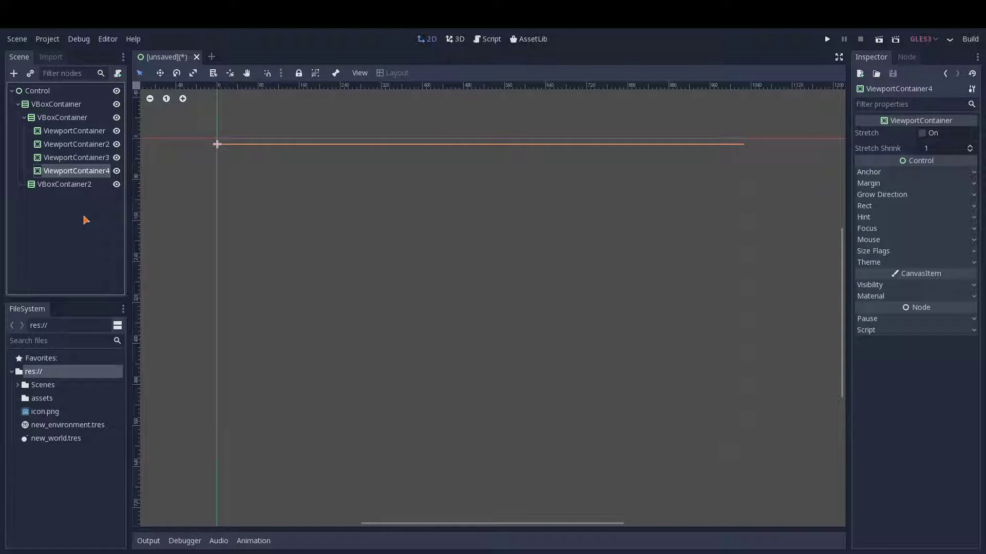
drag(69, 158, 66, 177)
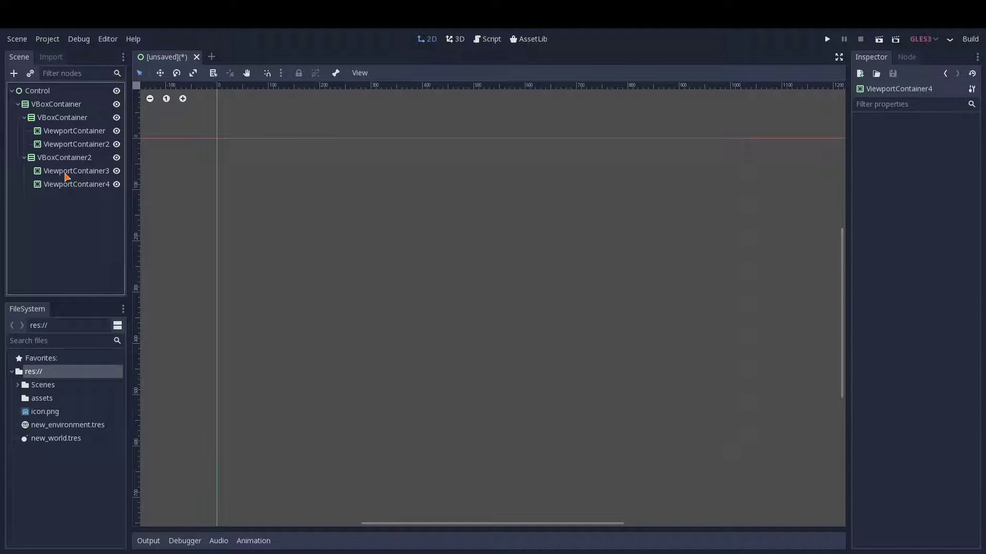
Add a Viewport node as a child of the first ViewportContainer
click(71, 132)
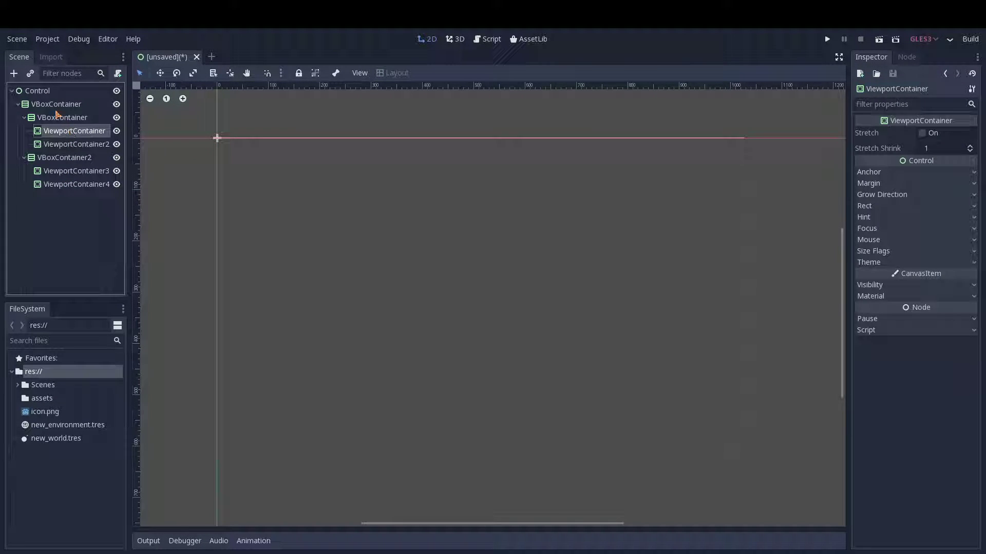
click(14, 74)
click(290, 335)
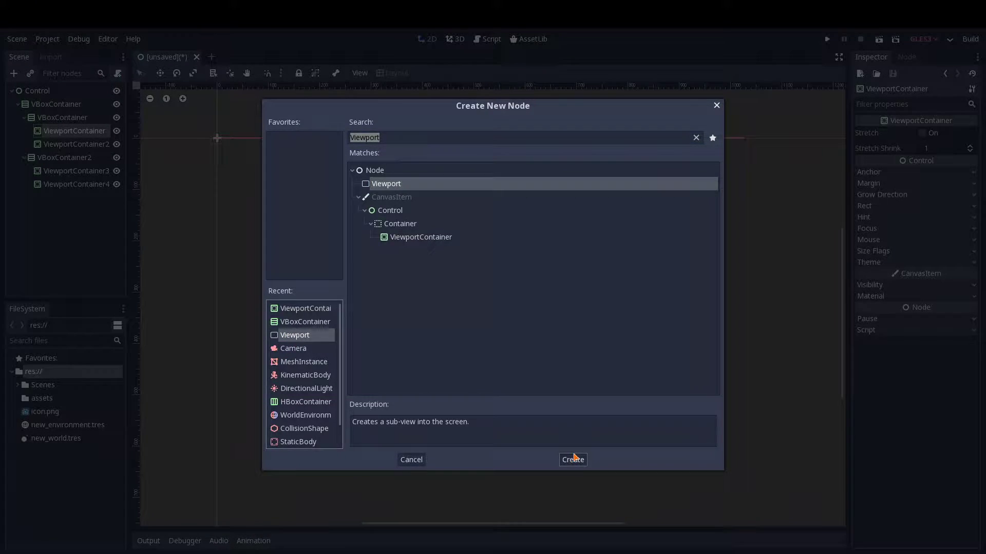
click(573, 460)
Duplicate the Viewport three times and move each copy into the ViewportContainer with the matching number
click(55, 159)
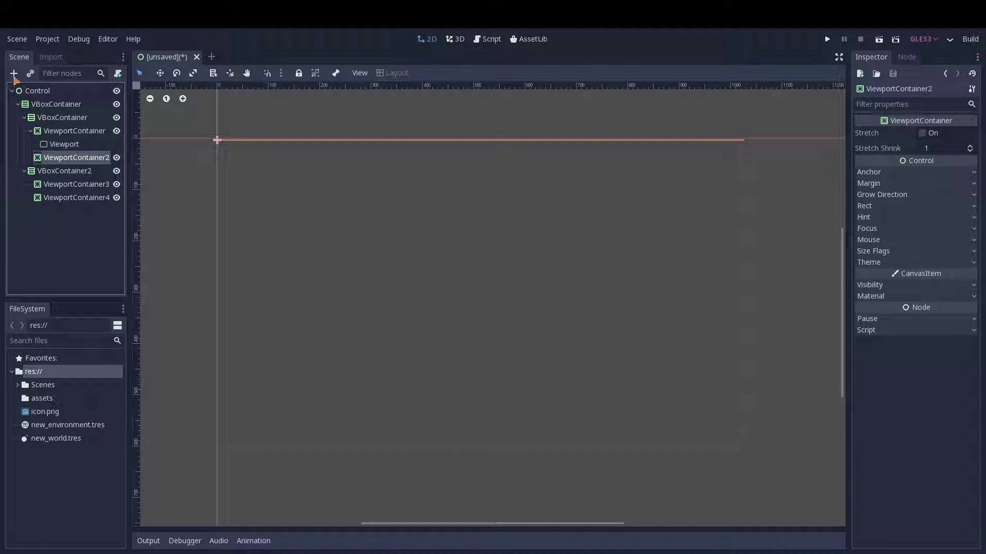
click(61, 143)
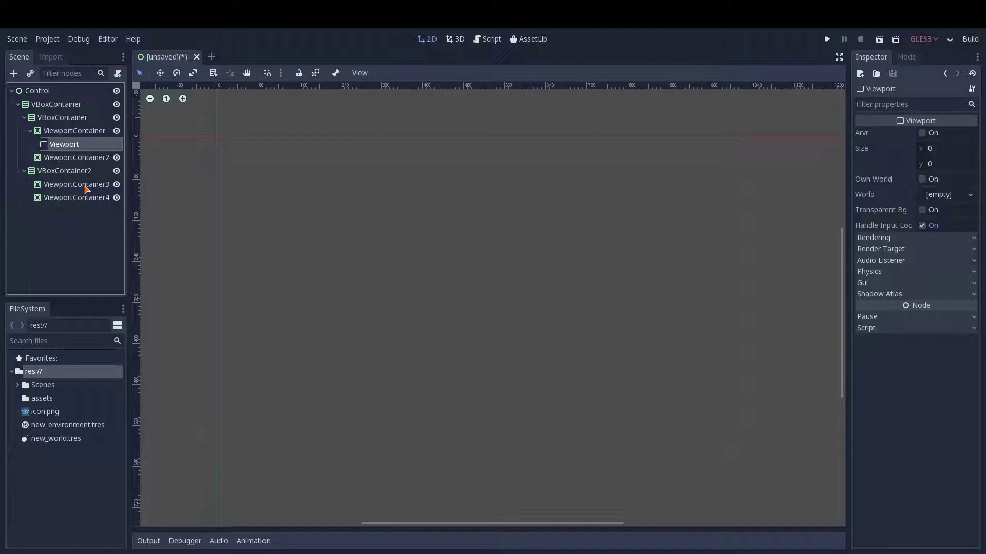
key(ctrl+d)
key(ctrl+d)
key(ctrl+d)
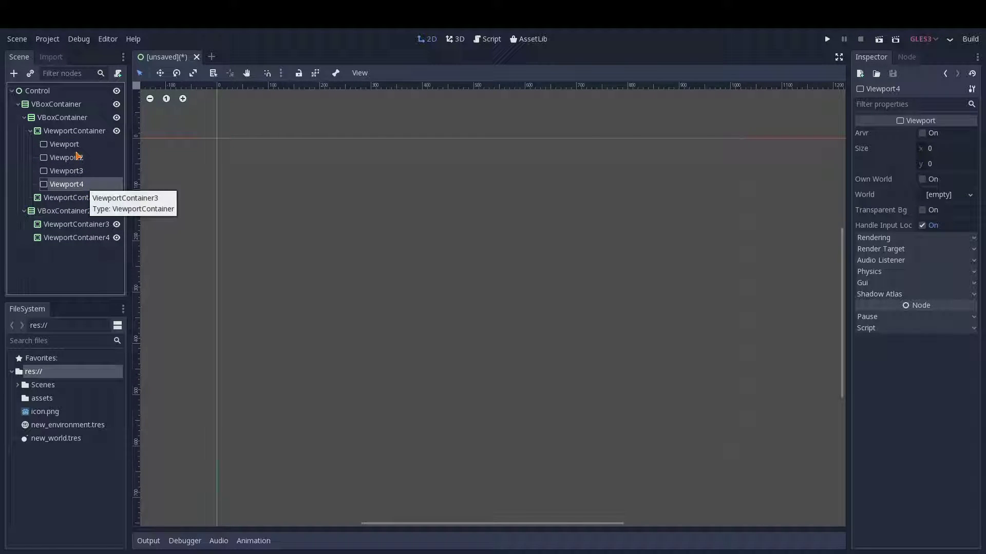
drag(77, 157, 67, 226)
drag(63, 157, 65, 240)
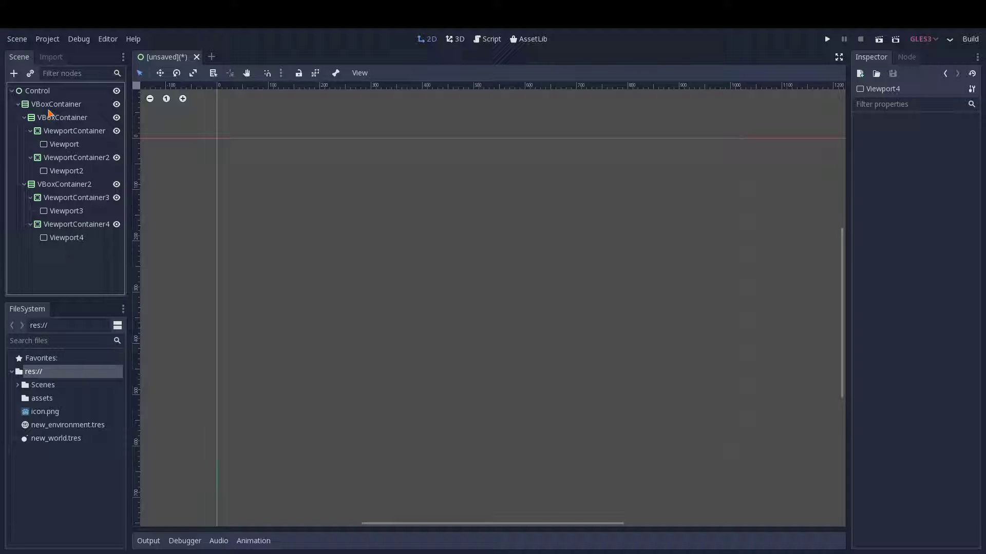
click(352, 231)
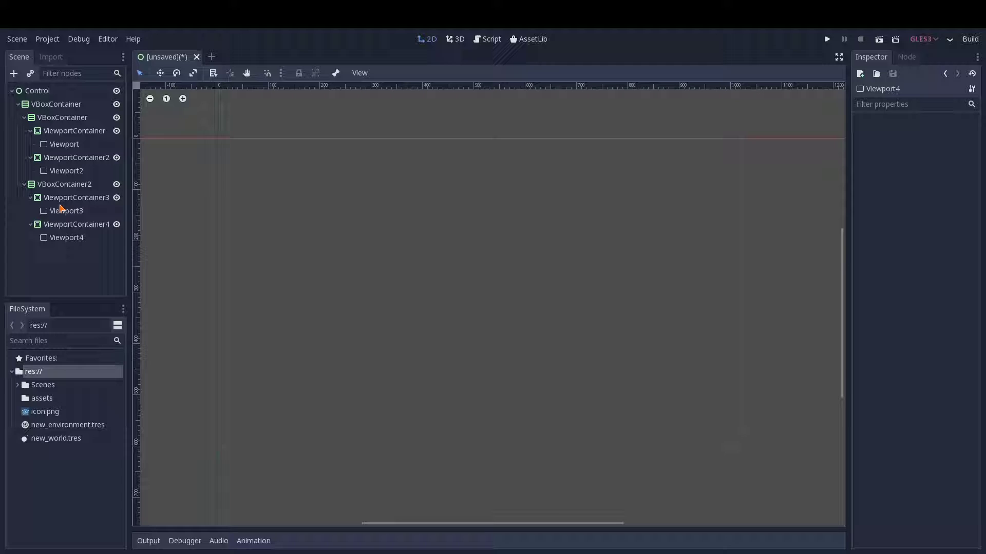
Change the type of the first nested VBoxContainer to HBoxContainer
click(55, 121)
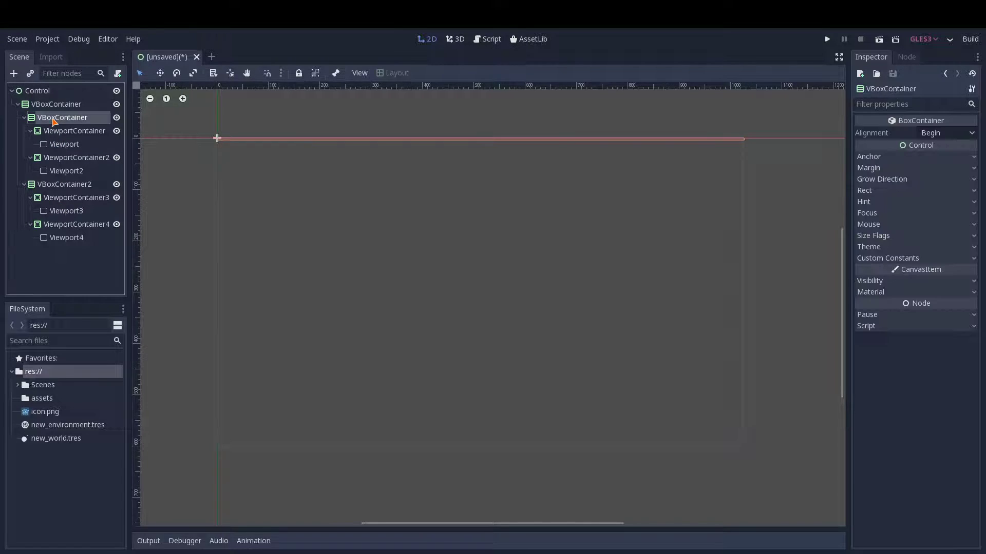
right_click(54, 121)
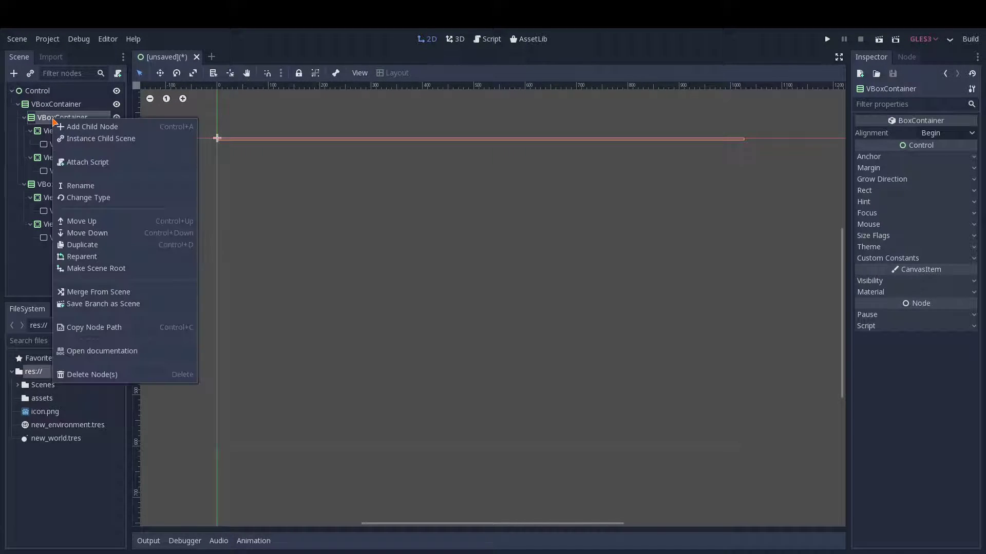
click(85, 199)
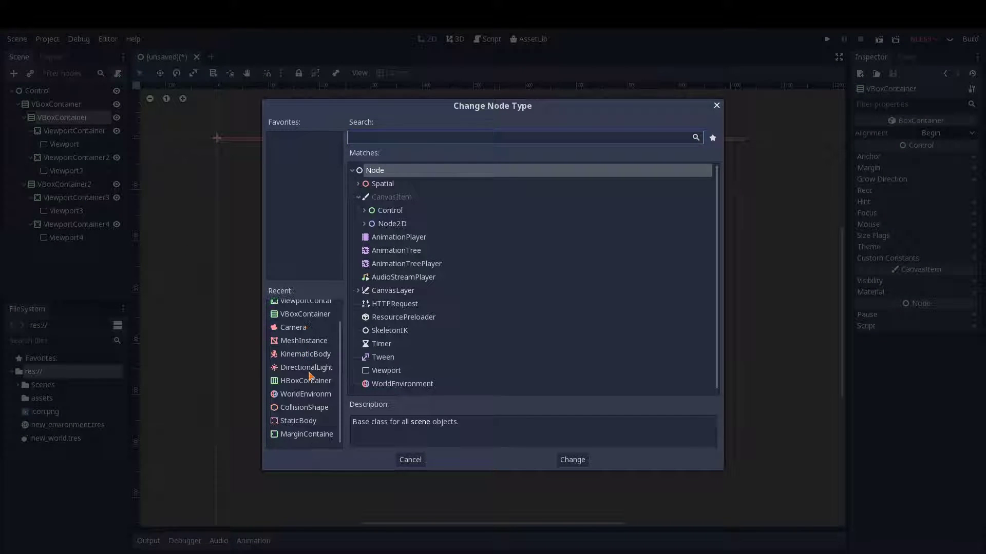
click(307, 381)
click(573, 461)
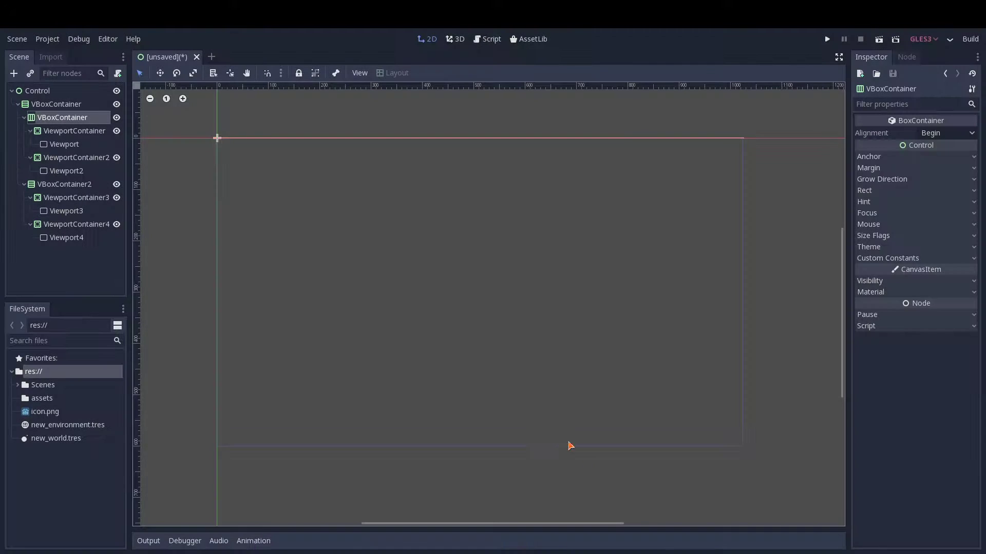
Change the type of VBoxContainer2 to HBoxContainer
click(56, 185)
right_click(56, 185)
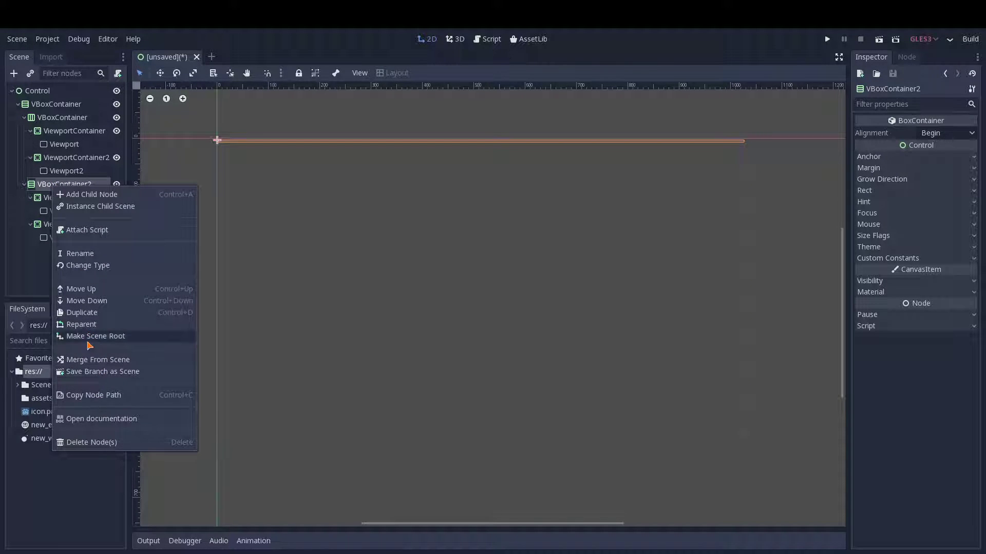
click(80, 268)
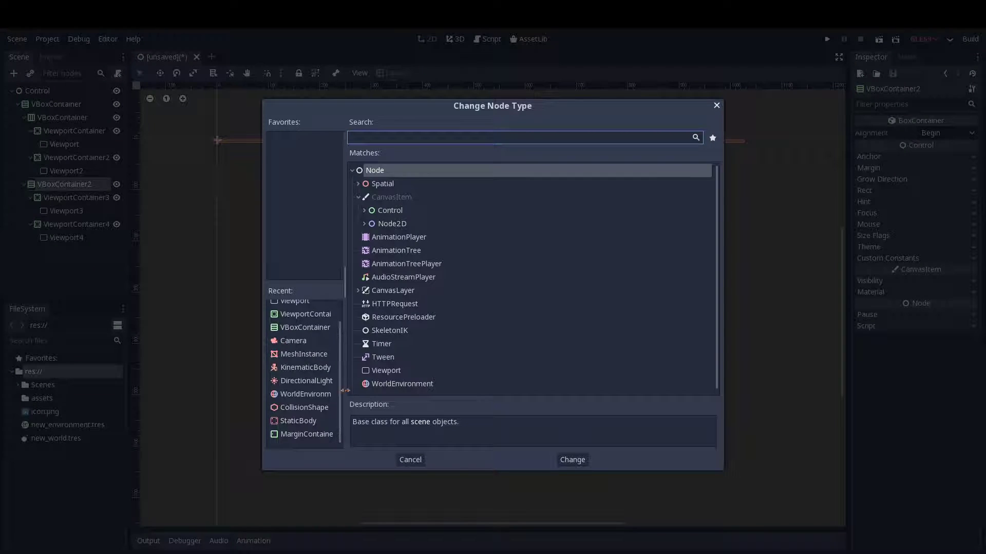
click(302, 314)
scroll(281, 331, up, 2)
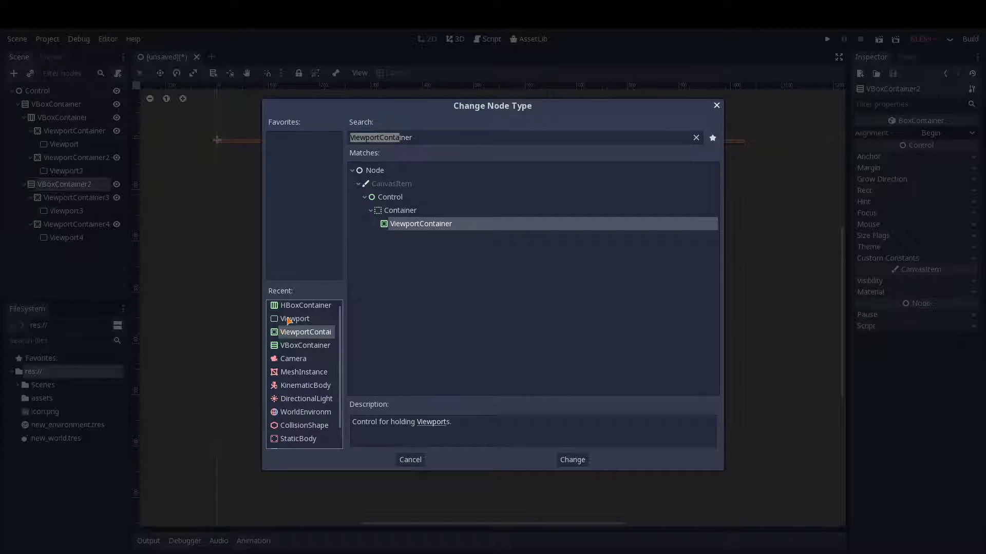
click(303, 308)
click(572, 460)
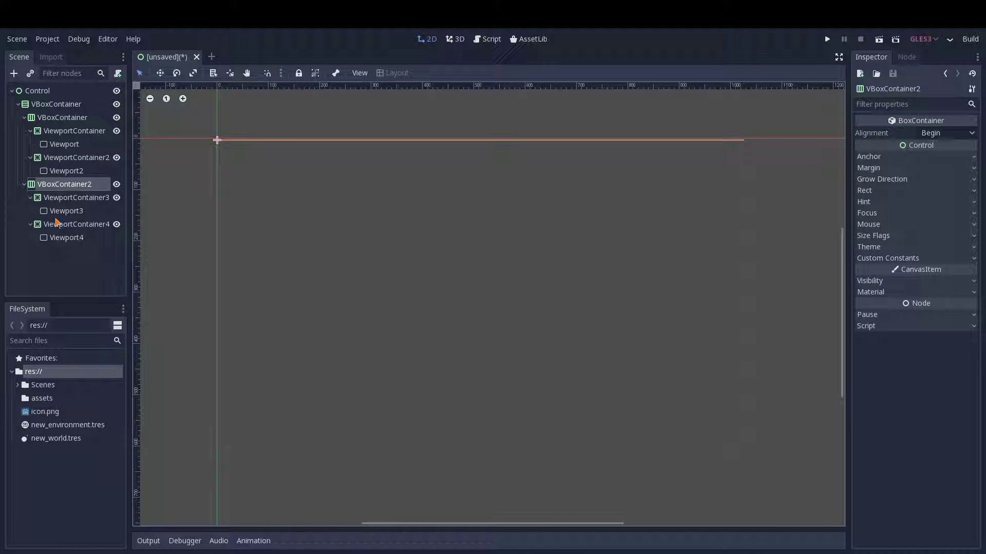
Rename the first nested box container to HBoxContainer
click(54, 117)
click(54, 117)
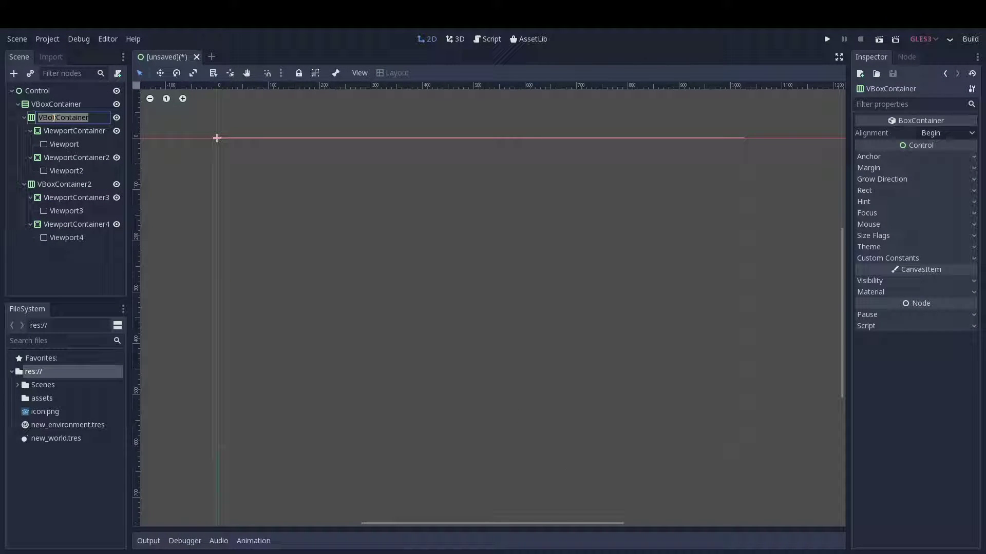
key(Home)
key(Delete)
text(H)
key(Return)
Rename the second nested box container to HBoxContainer2
click(55, 184)
click(62, 184)
key(Home)
key(Delete)
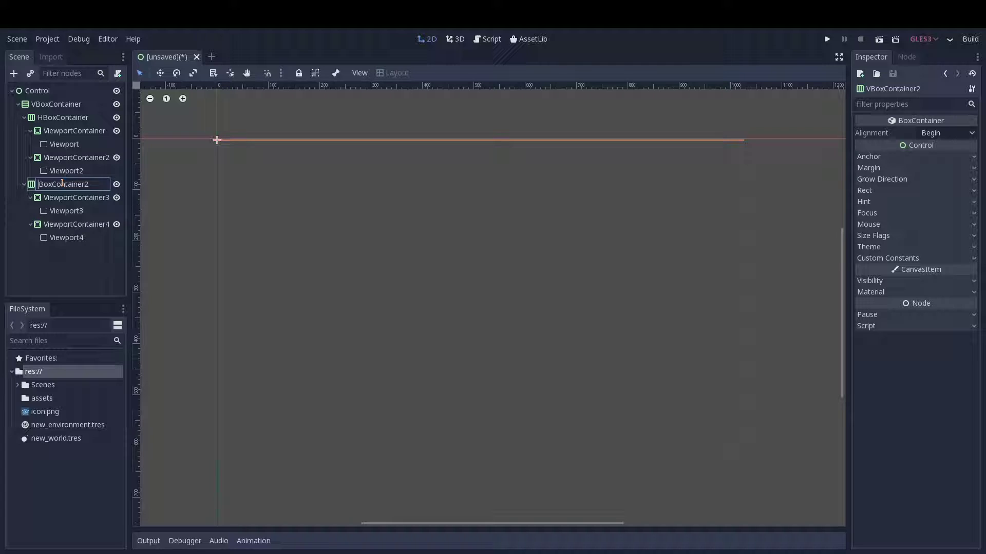
text(H)
key(Return)
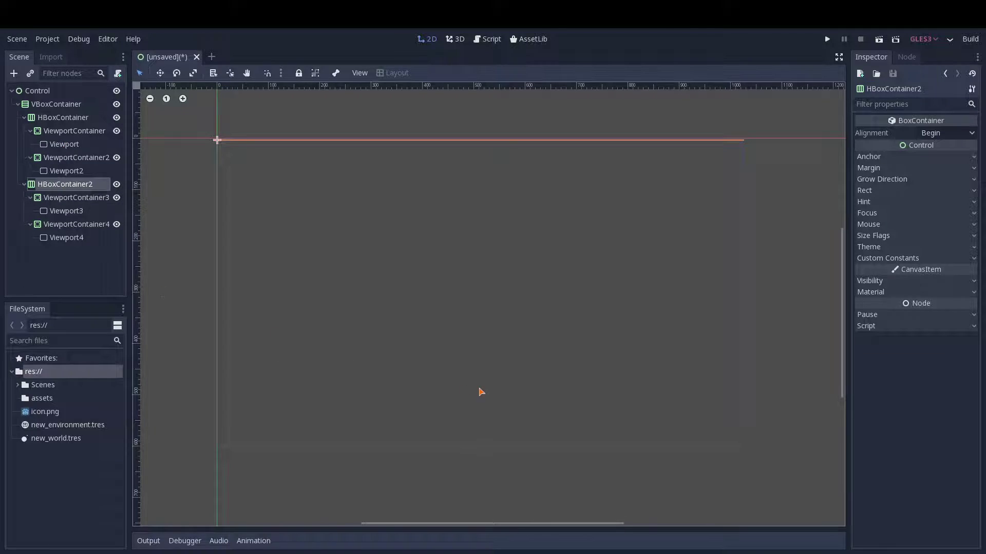
Add a MeshInstance node as a child of the root Control node
scroll(776, 322, up, 1)
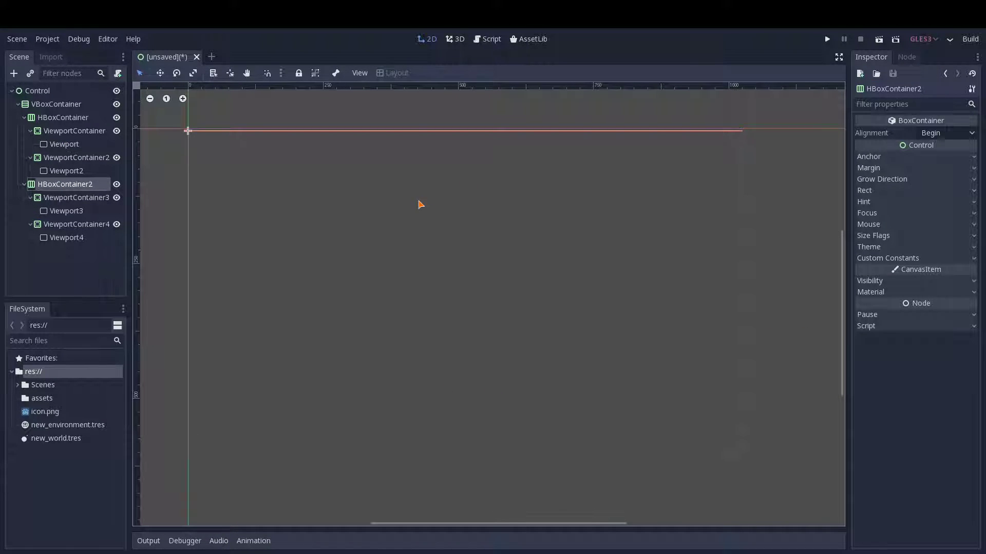
scroll(288, 200, down, 1)
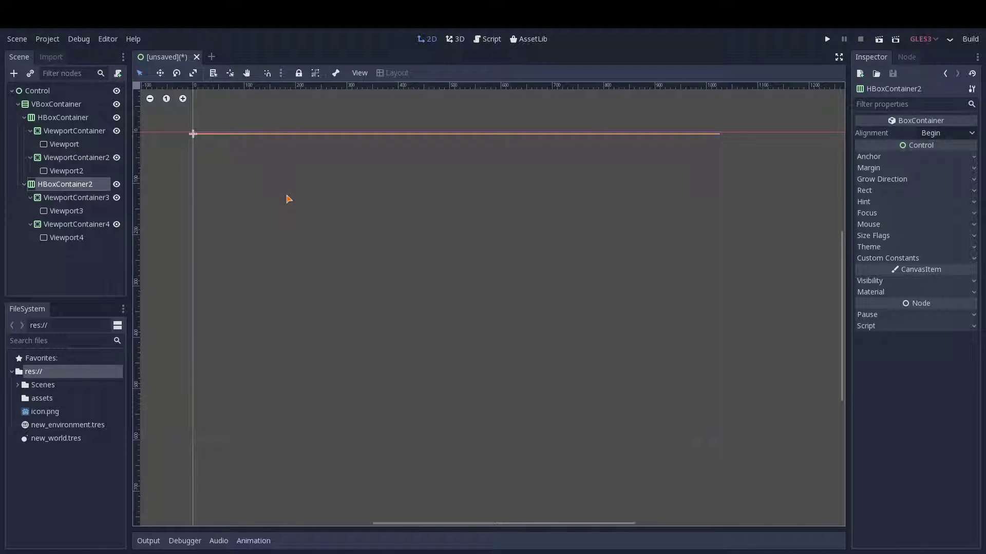
click(39, 93)
click(14, 74)
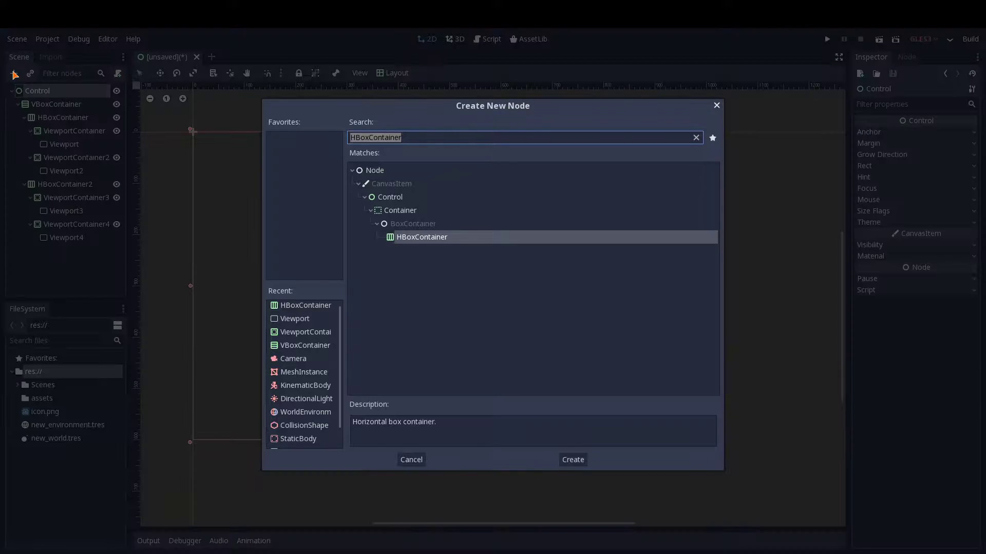
scroll(321, 417, down, 1)
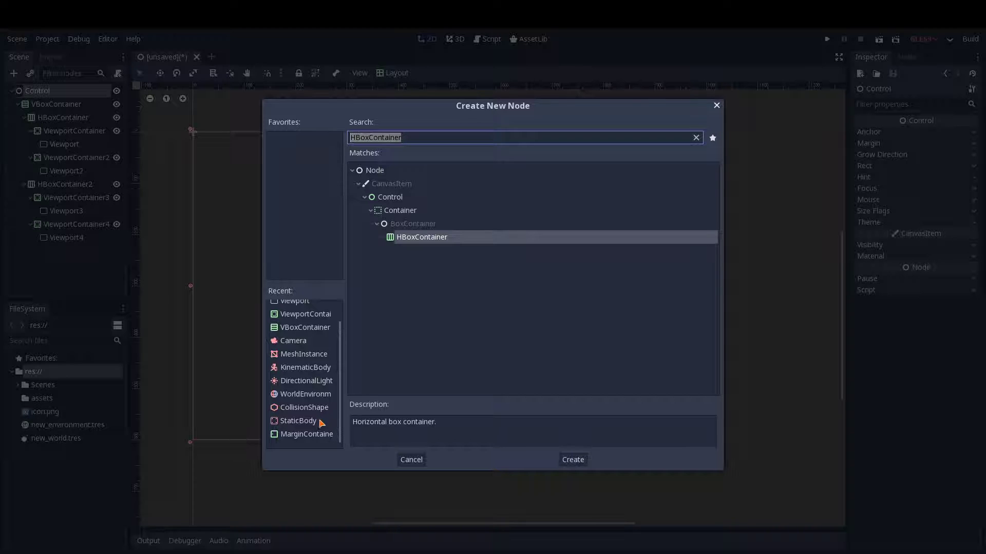
scroll(321, 425, up, 1)
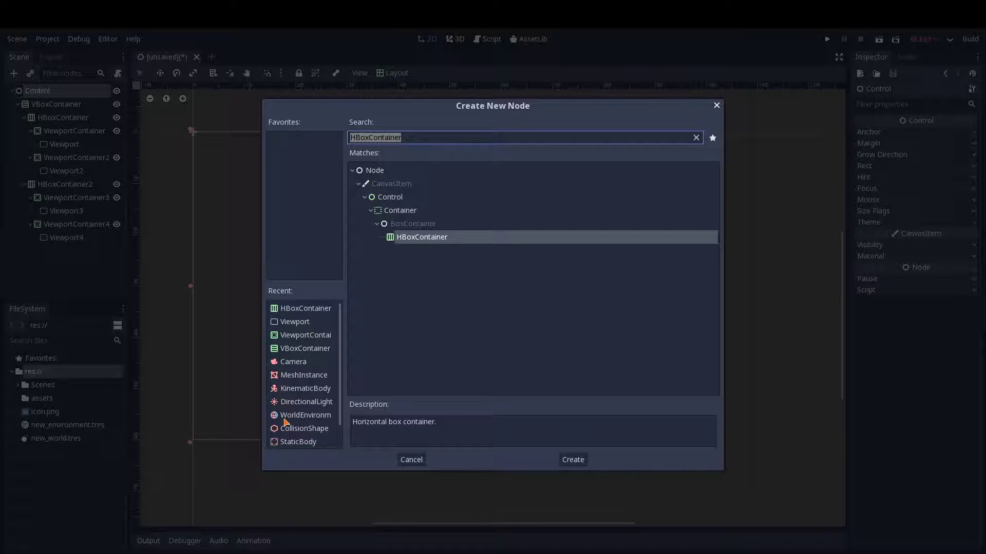
click(307, 376)
click(566, 461)
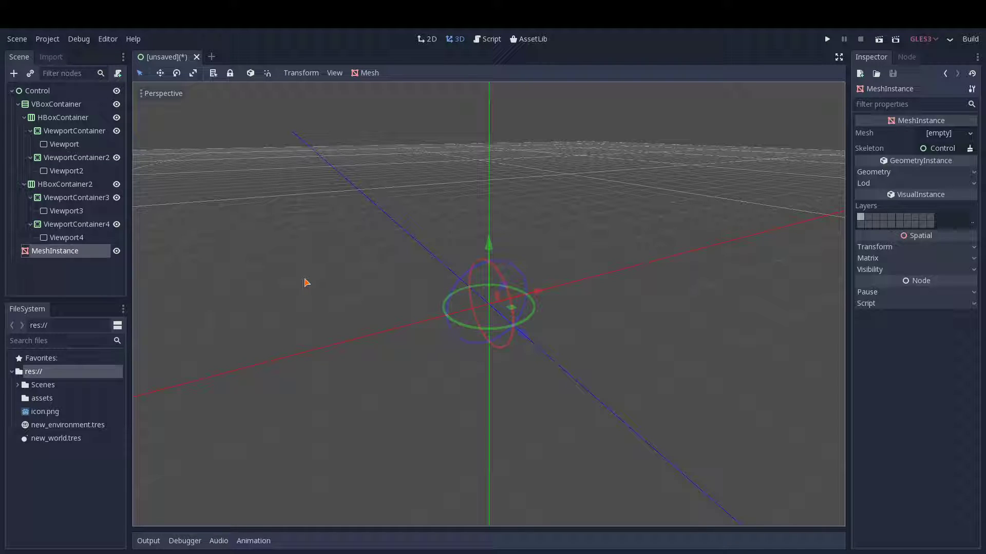
Assign a new CubeMesh to the MeshInstance
middle_drag(328, 262, 316, 284)
scroll(419, 283, down, 1)
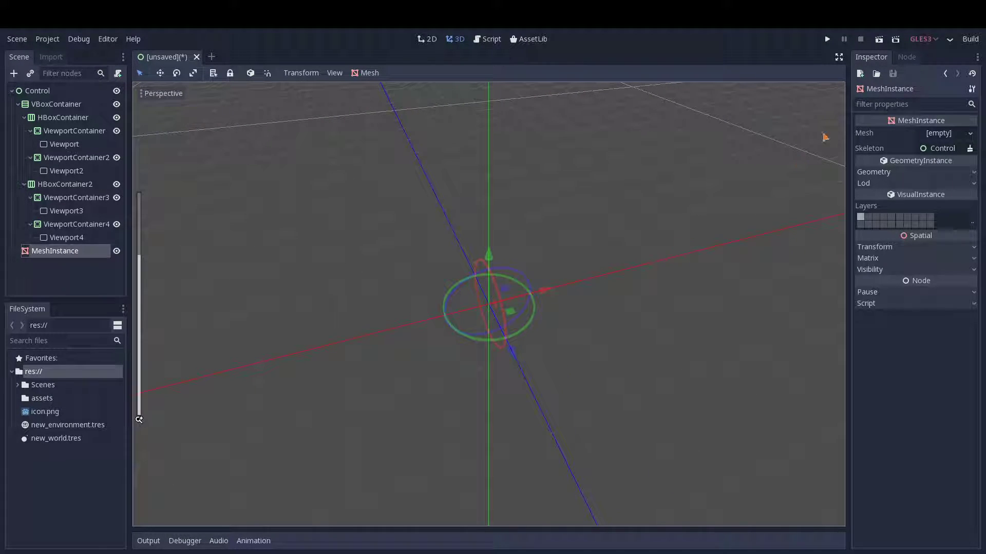
click(930, 134)
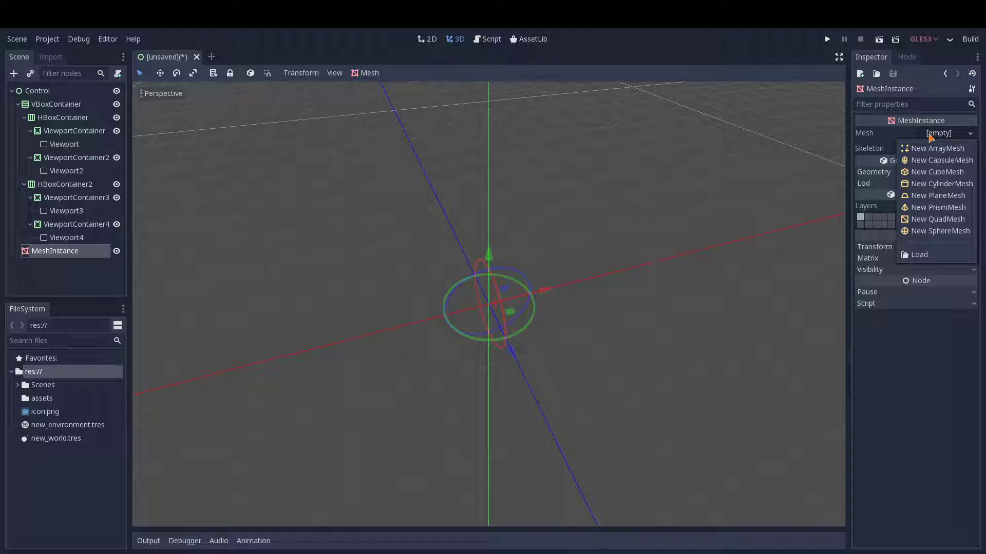
click(937, 172)
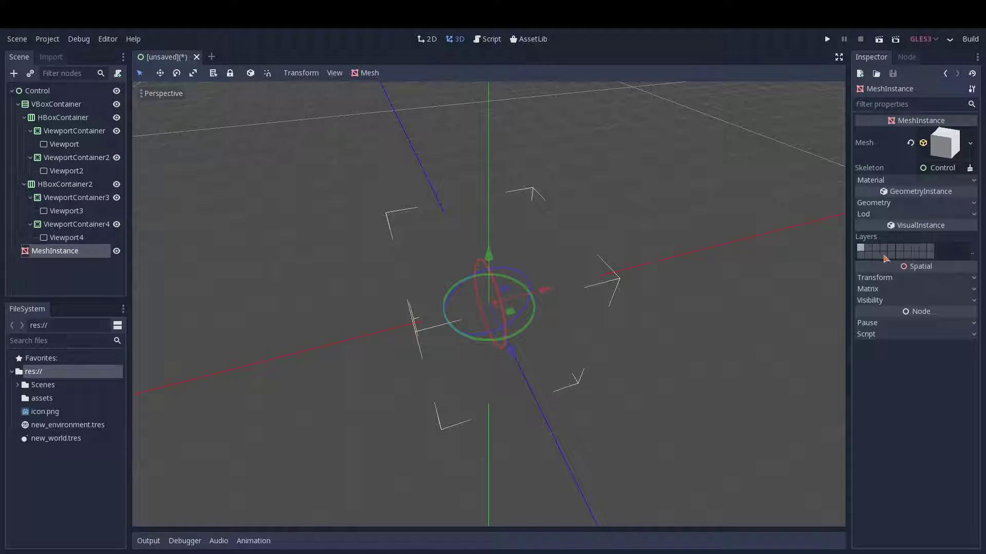
Give the cube a new SpatialMaterial and set its albedo colour to a very pale cyan
click(930, 181)
click(932, 193)
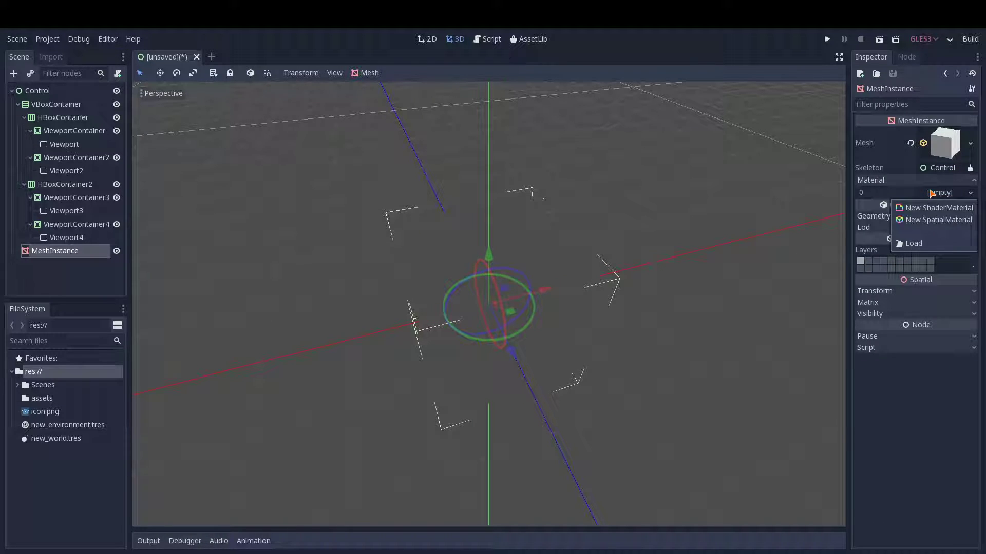
click(938, 219)
click(942, 199)
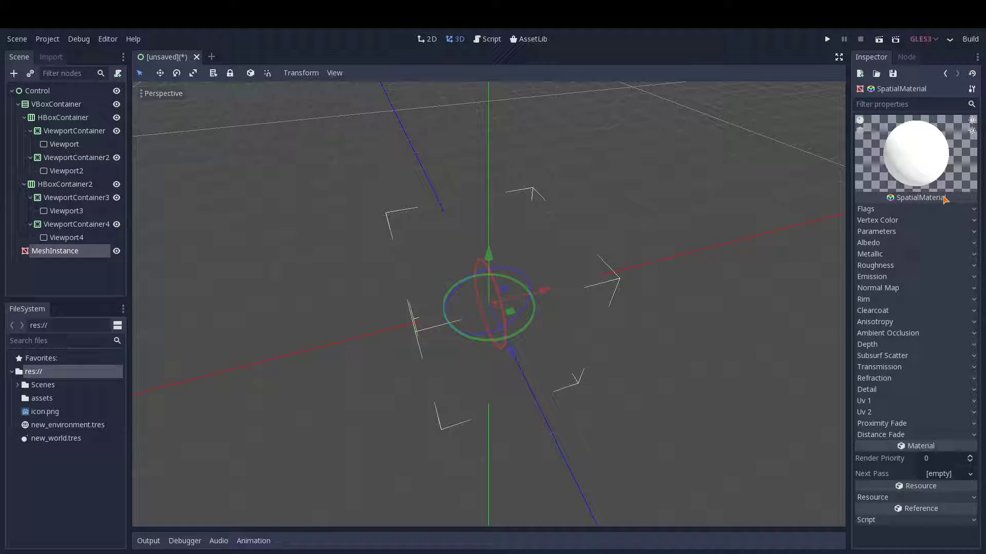
click(889, 243)
click(929, 256)
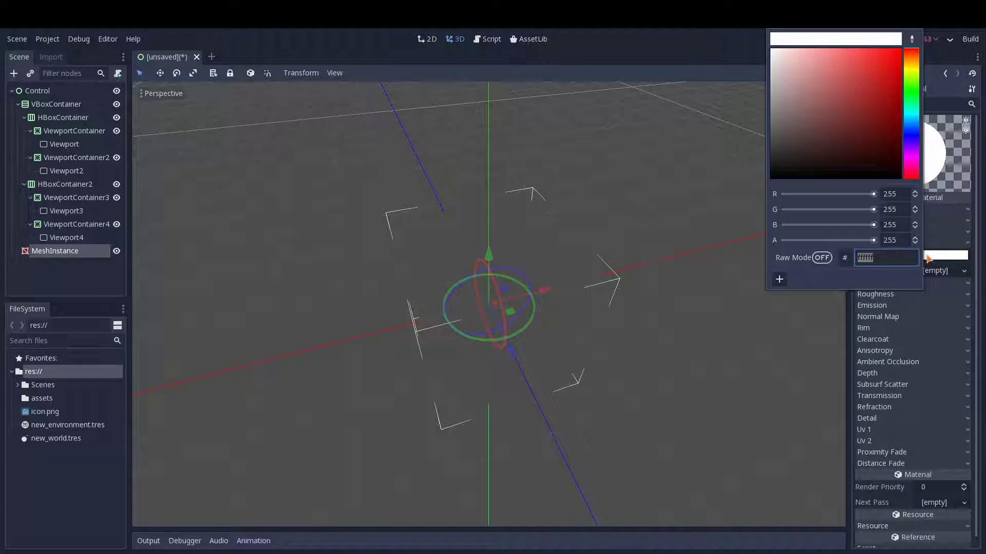
click(916, 113)
mouse_move(842, 48)
mouse_down()
mouse_move(788, 50)
mouse_move(790, 60)
mouse_move(784, 49)
mouse_up()
click(952, 60)
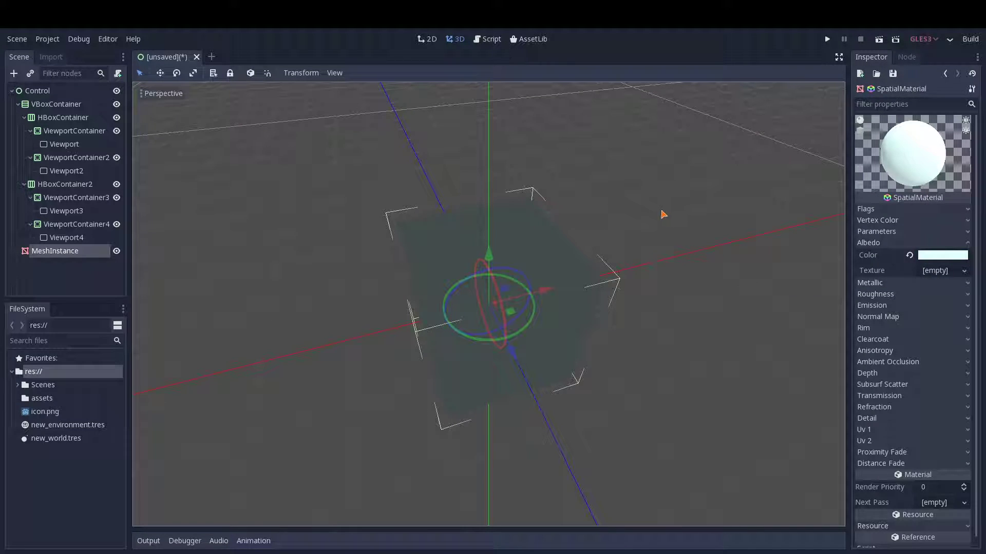
Scale the cube flatter vertically and much wider horizontally to form a large floor slab
click(194, 73)
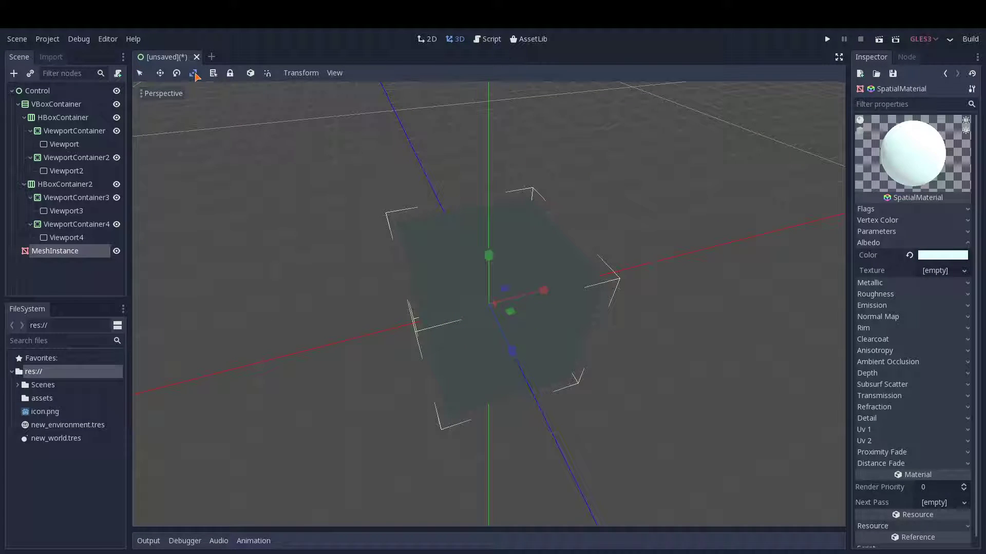
drag(487, 253, 480, 293)
scroll(549, 254, down, 8)
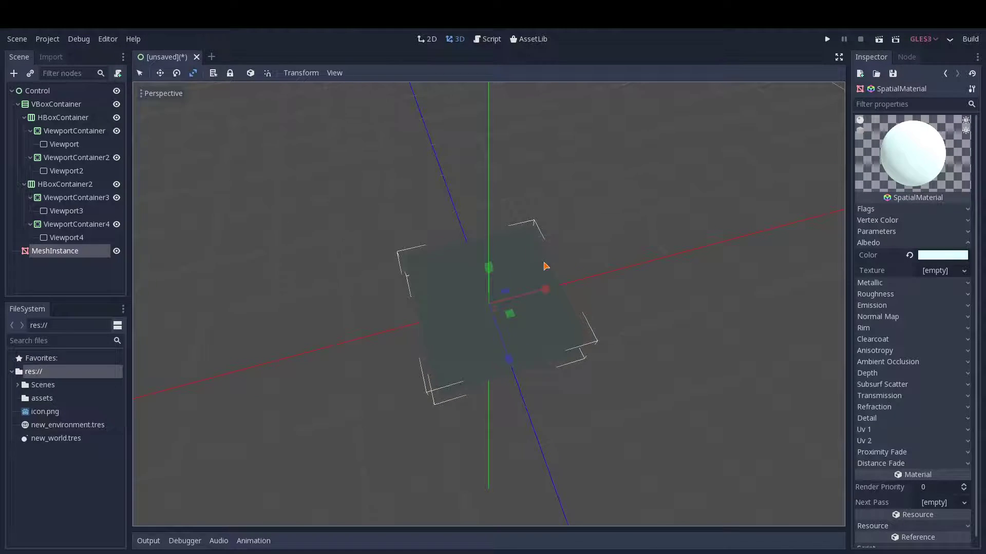
drag(510, 318, 711, 493)
middle_drag(521, 228, 500, 126)
Rename the MeshInstance node to Floor
click(80, 252)
click(81, 252)
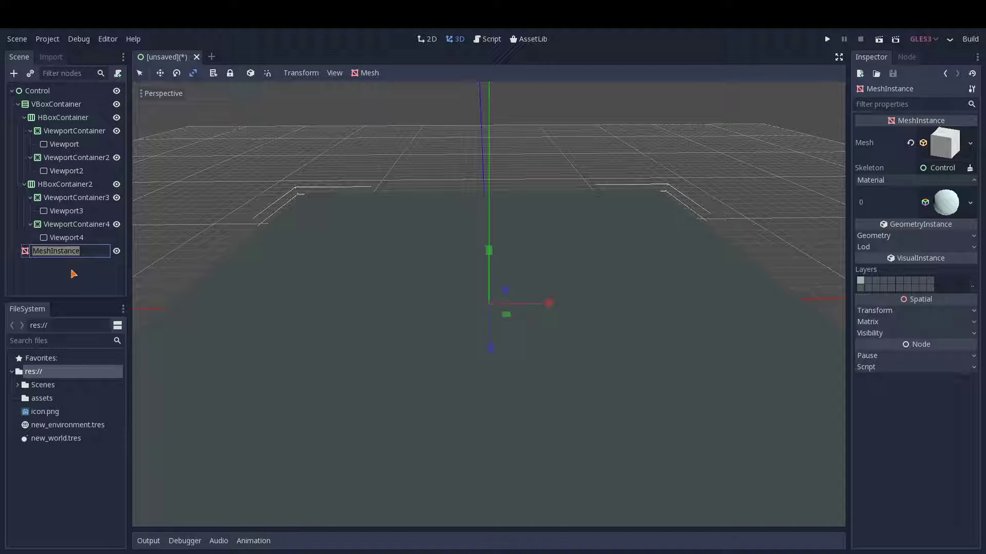
text(Floor)
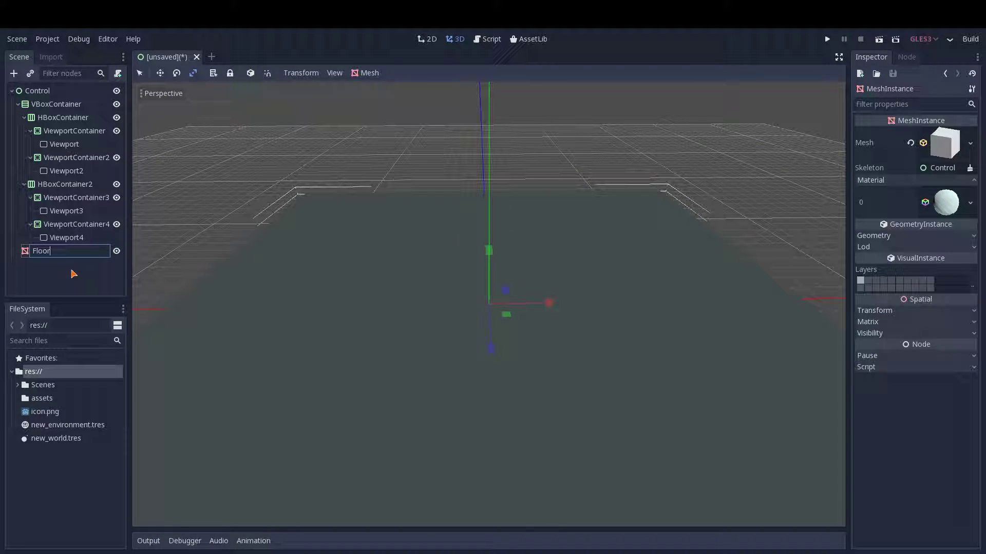
key(Return)
Add a second MeshInstance node as a child of the root Control node
click(24, 91)
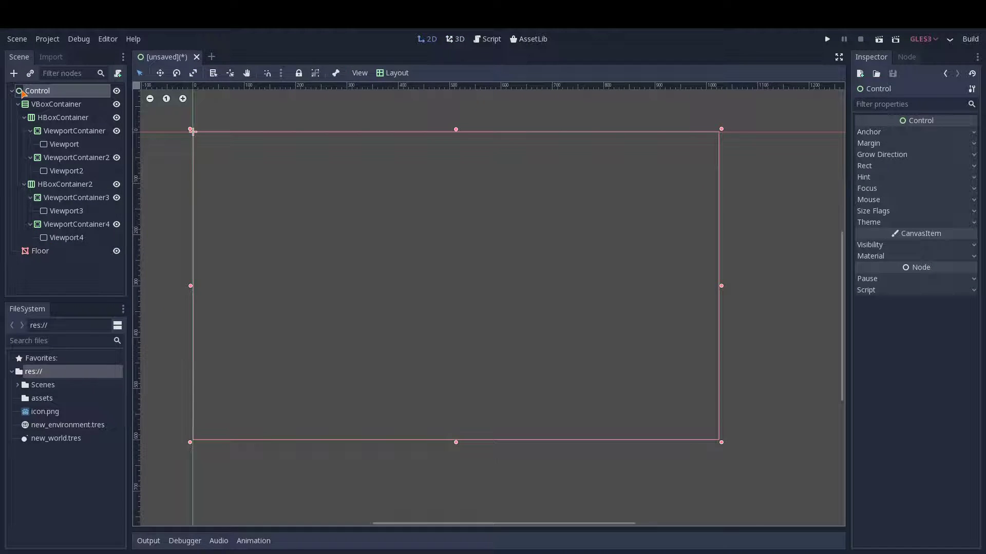
click(14, 73)
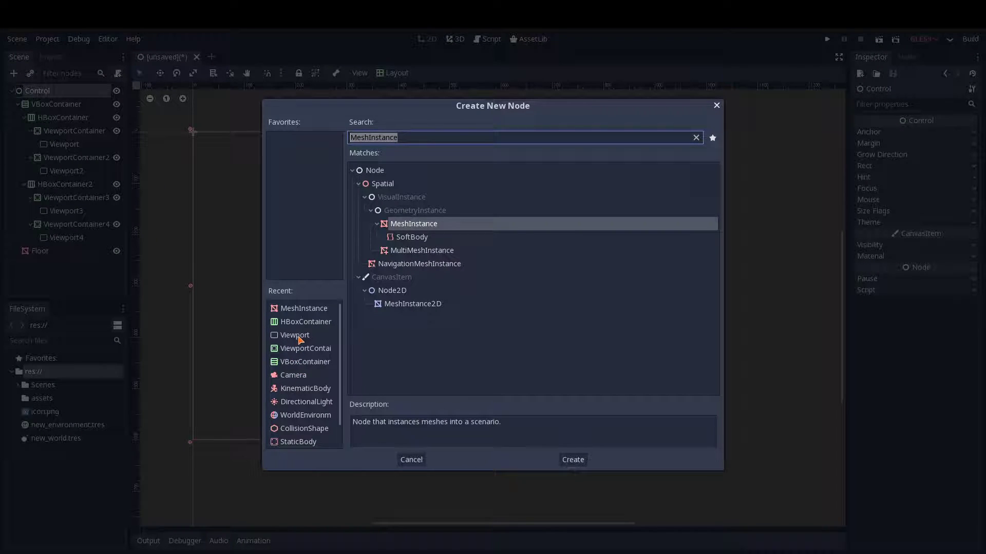
click(283, 313)
click(572, 460)
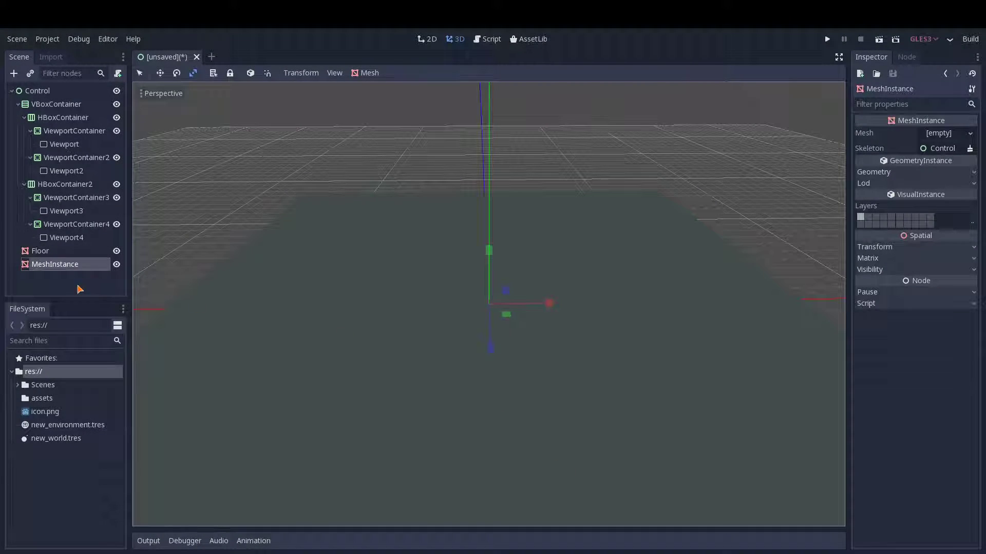
Assign a new CubeMesh to the second MeshInstance and raise it slightly along the vertical axis
key(q)
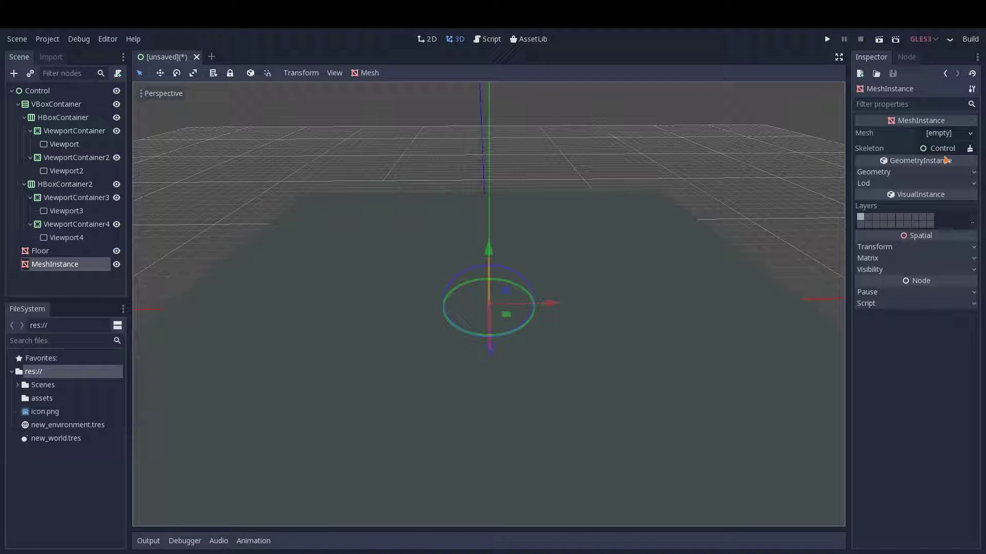
click(947, 135)
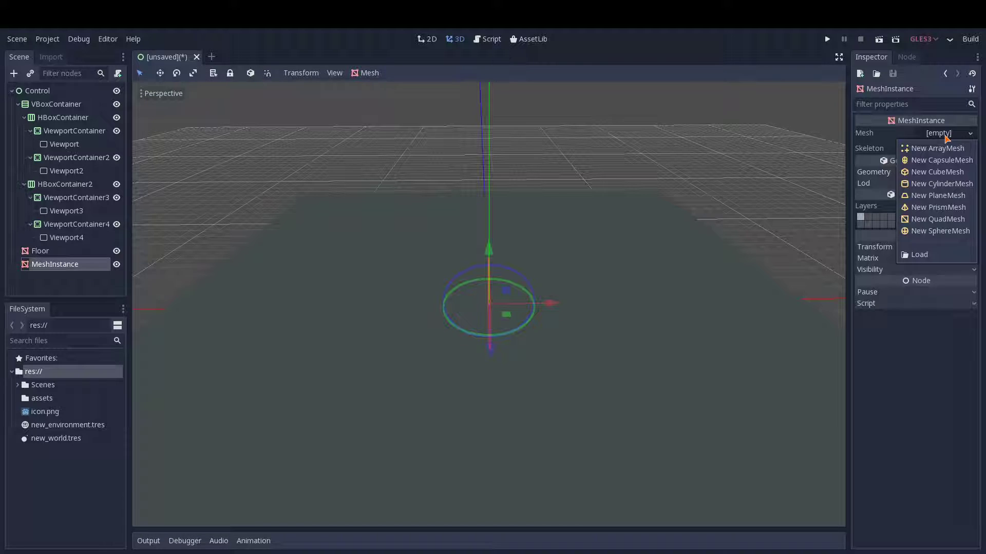
click(937, 172)
drag(493, 251, 497, 232)
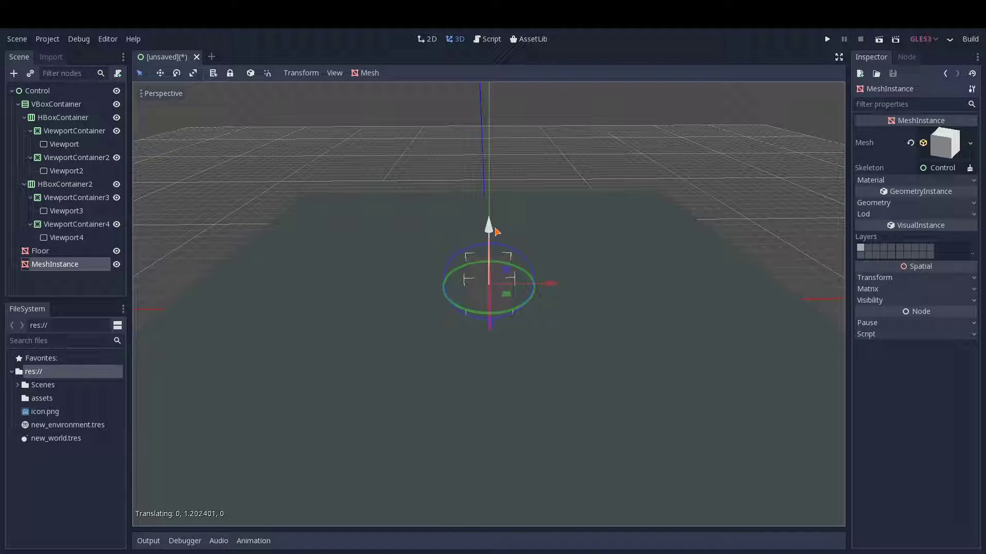
Give the second cube a new SpatialMaterial and set its albedo colour to pale aqua cffff4
click(927, 182)
click(937, 193)
click(938, 219)
click(939, 213)
click(898, 244)
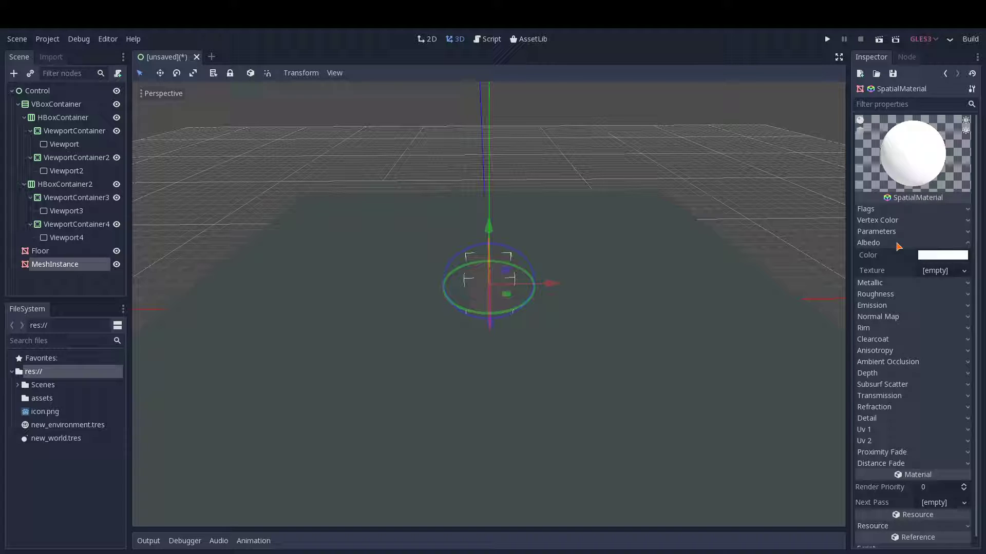
click(947, 256)
drag(913, 114, 914, 108)
drag(826, 77, 794, 47)
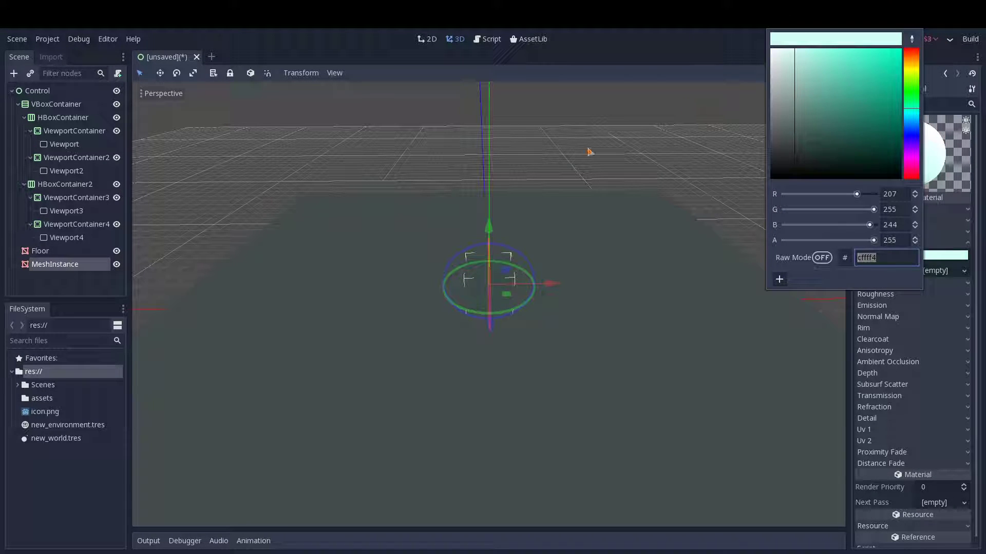
Scale the second cube down slightly in width and height and check its placement on the floor
click(193, 72)
drag(488, 229, 489, 229)
drag(549, 284, 533, 283)
drag(489, 229, 488, 232)
middle_drag(339, 189, 432, 252)
click(141, 74)
scroll(559, 244, up, 4)
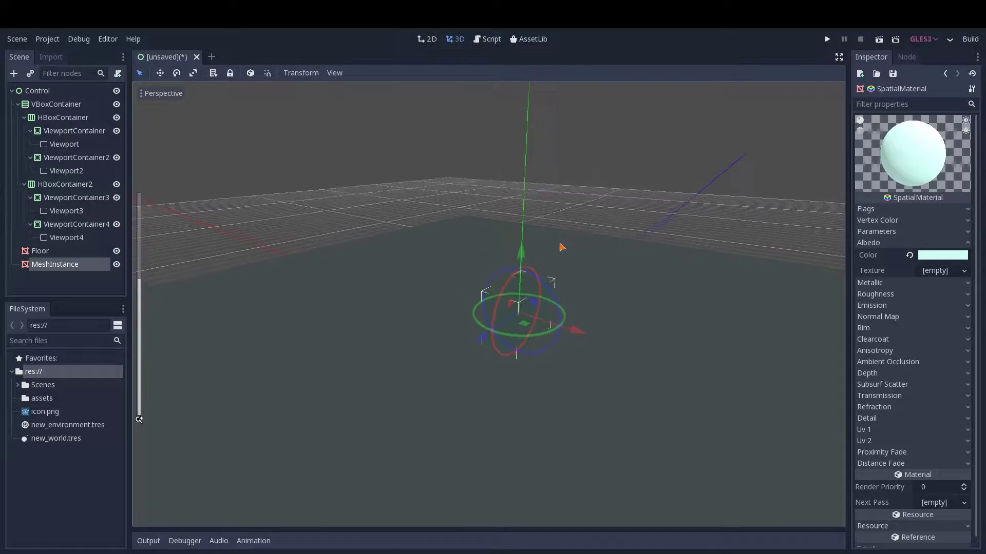
drag(544, 256, 548, 261)
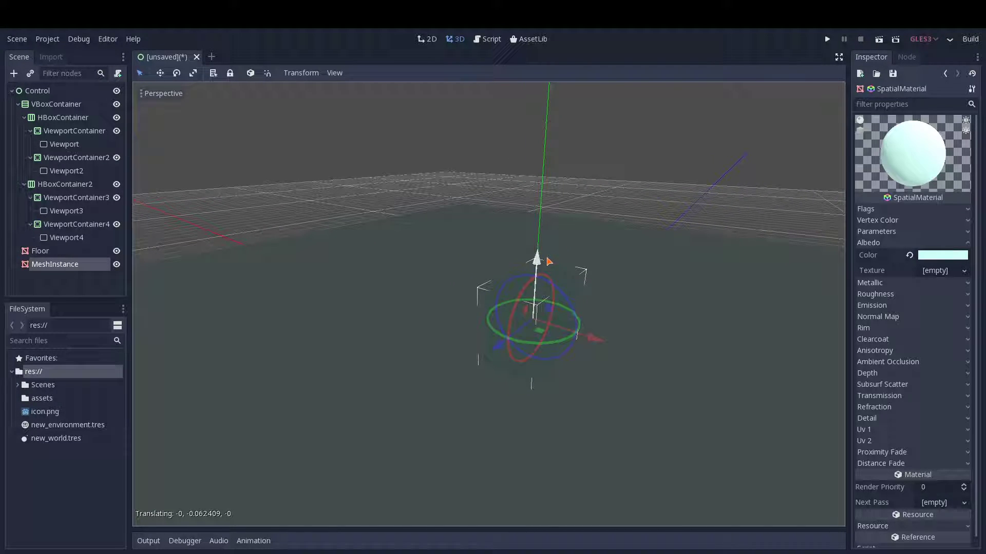
scroll(647, 211, down, 3)
middle_drag(647, 211, 874, 128)
Deepen the second cube's albedo to a stronger aqua and stretch it into a long wall spanning the floor
key(r)
click(943, 255)
drag(835, 57, 814, 48)
drag(331, 329, 1, 396)
right_drag(267, 354, 222, 354)
drag(433, 303, 427, 304)
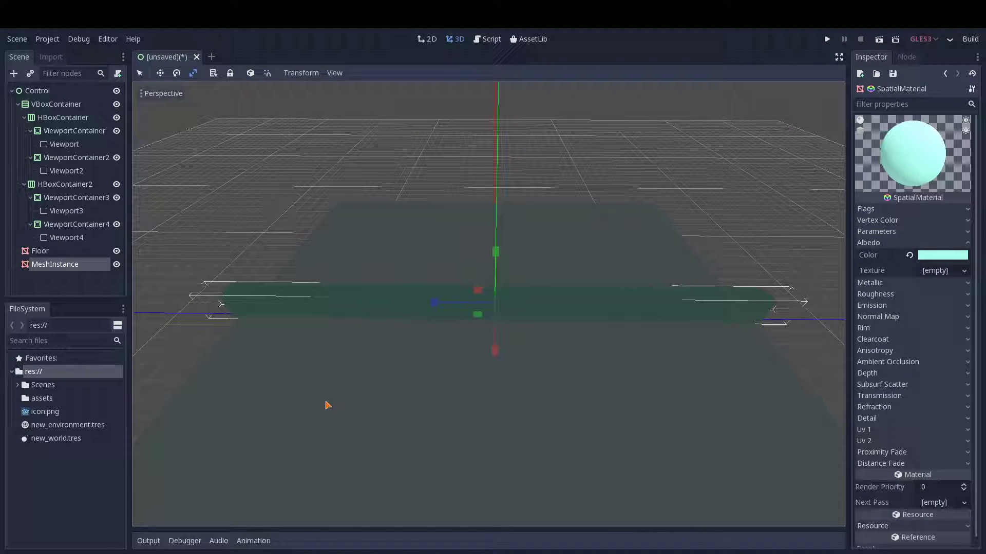
Lock the Floor node and rename the second MeshInstance to Wall
click(53, 252)
key(ctrl+l)
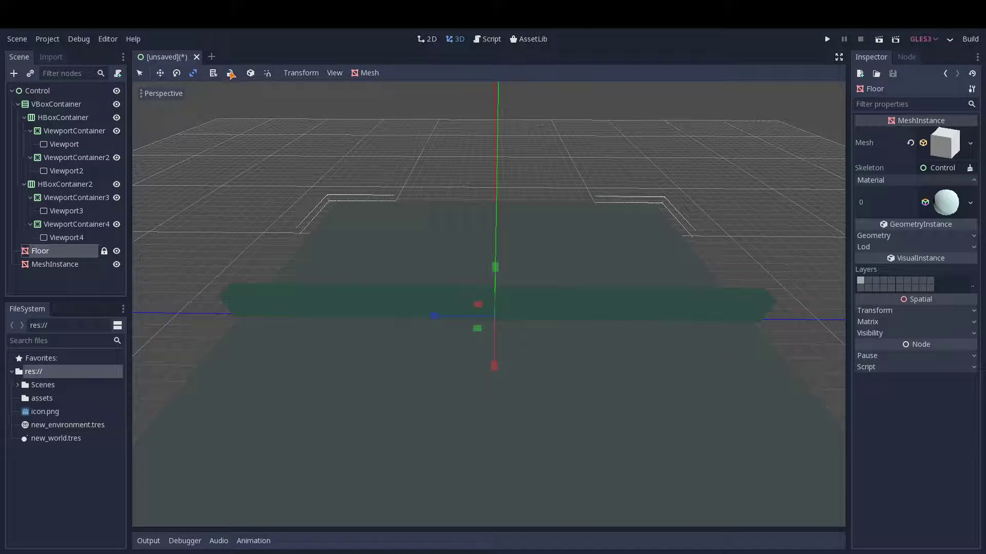
double_click(54, 265)
text(Wall)
key(Return)
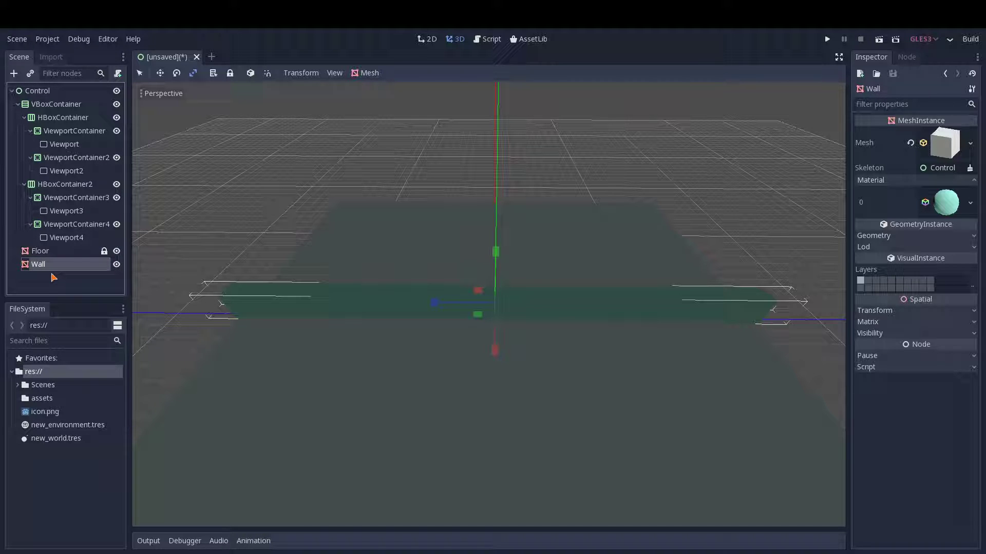
Rename the Wall node to Wall1 and duplicate it three times
double_click(65, 267)
key(Return)
key(ctrl+d)
key(ctrl+d)
key(ctrl+d)
Move Wall2 from the centre to one end of the floor
double_click(40, 257)
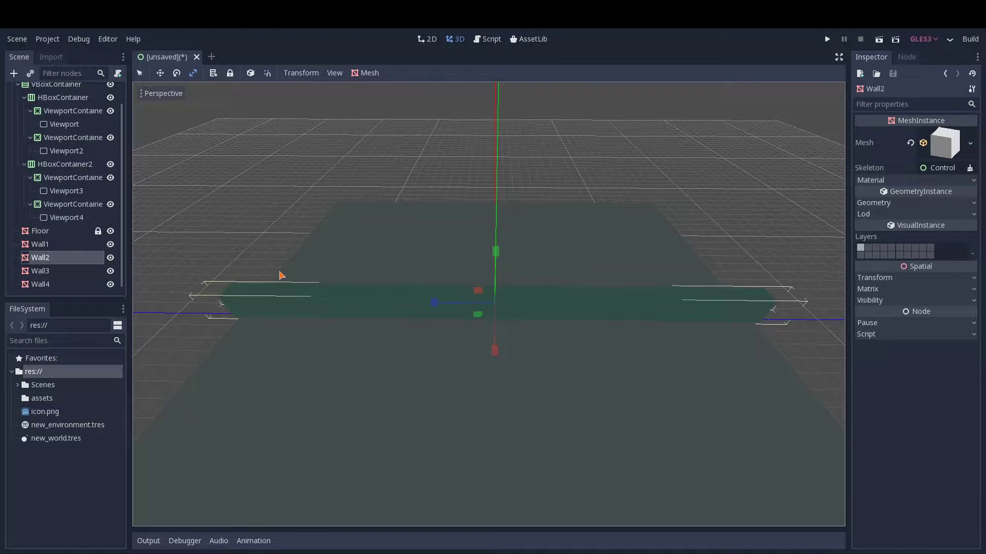
click(140, 73)
drag(540, 300, 821, 298)
middle_drag(739, 282, 517, 341)
Move Wall1 to the end of the floor opposite Wall2
double_click(40, 244)
drag(511, 309, 307, 281)
middle_drag(590, 259, 436, 278)
Enable snapping and rotate Wall3 and Wall4 a quarter turn so they run perpendicular to the other walls
click(638, 396)
middle_drag(509, 299, 438, 222)
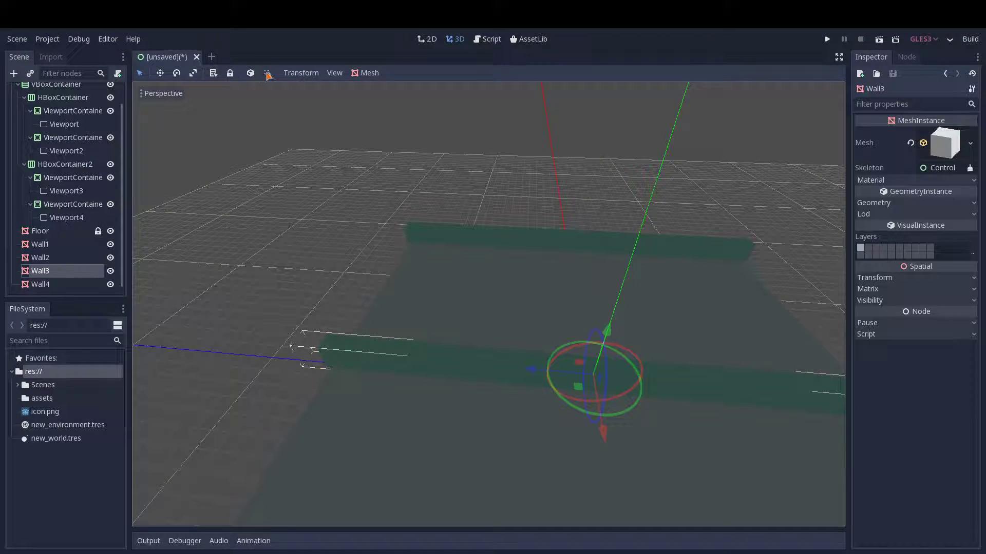
drag(640, 365, 661, 390)
click(472, 366)
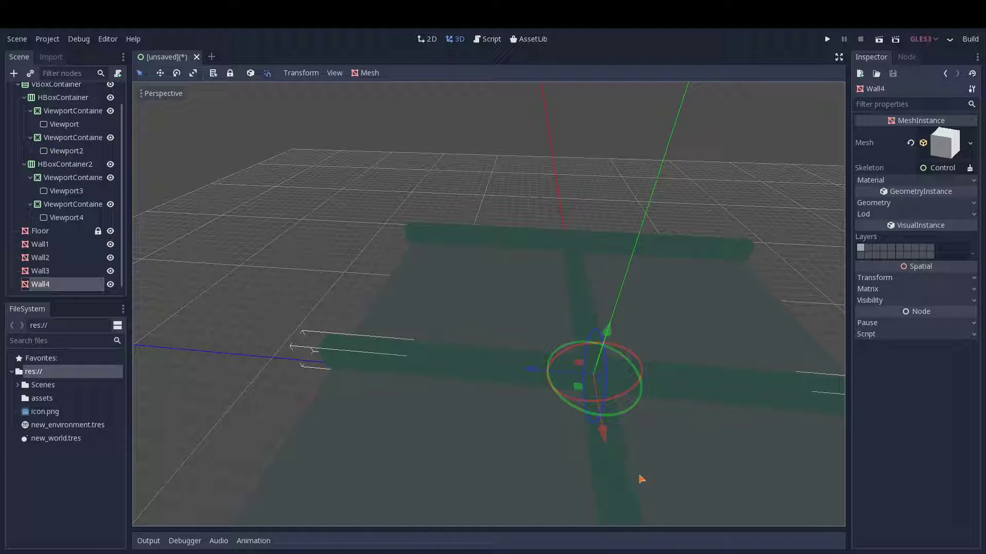
drag(574, 424, 700, 413)
Disable snapping and move Wall4 to one side edge of the floor
click(268, 73)
drag(540, 375, 787, 373)
middle_drag(521, 308, 469, 396)
drag(470, 396, 522, 396)
Move Wall3 to the remaining open side edge of the floor to close the enclosure
click(279, 384)
middle_drag(431, 300, 475, 301)
drag(429, 267, 224, 253)
middle_drag(536, 282, 538, 313)
drag(521, 295, 334, 304)
Generate a static body with a collision shape from the Floor mesh
click(40, 230)
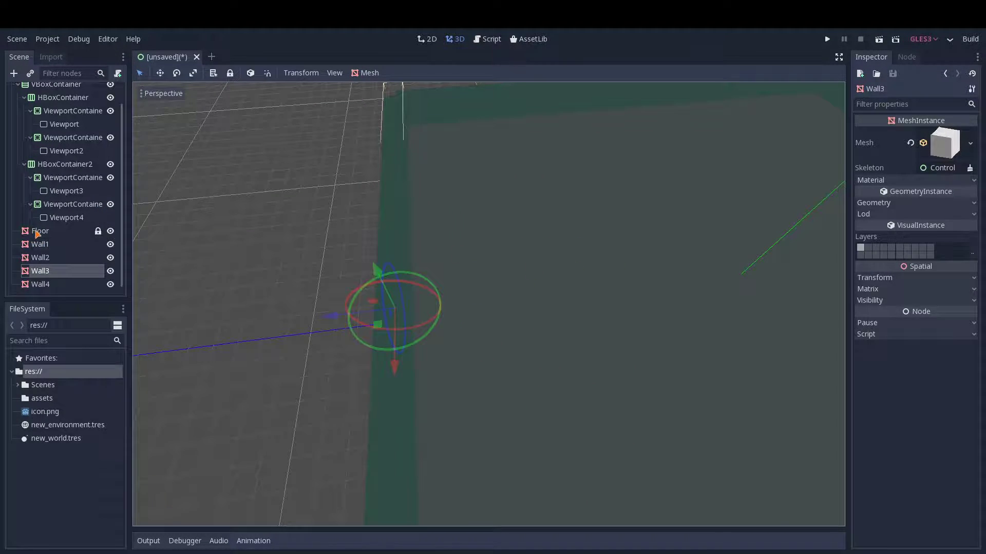
key(f)
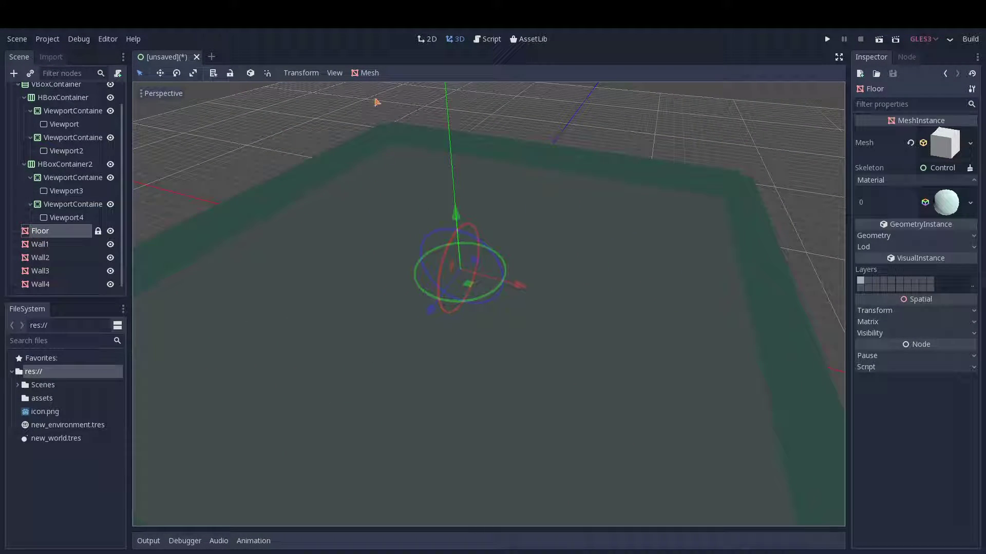
click(368, 73)
click(375, 101)
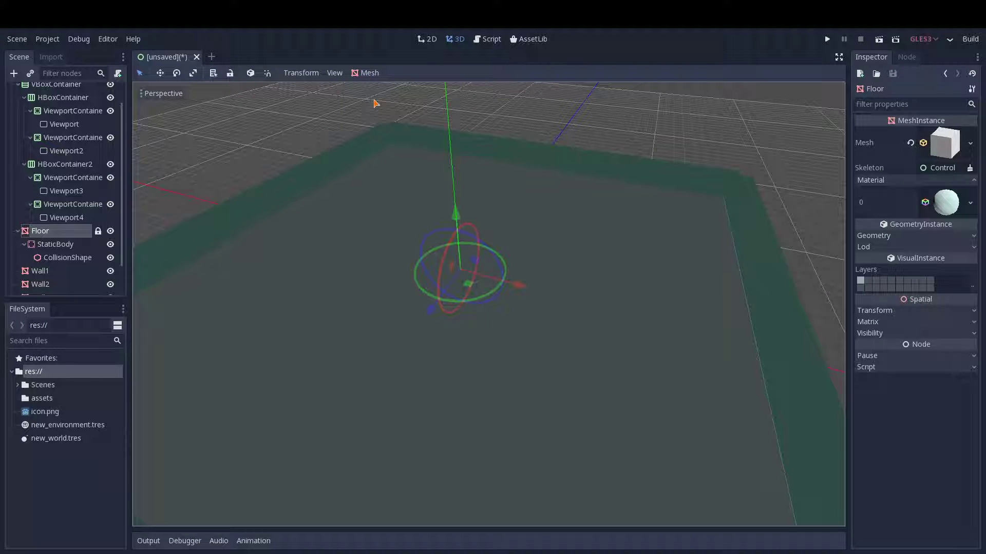
Generate a static body with a collision shape from each of the Wall1 and Wall2 meshes
click(18, 231)
click(40, 244)
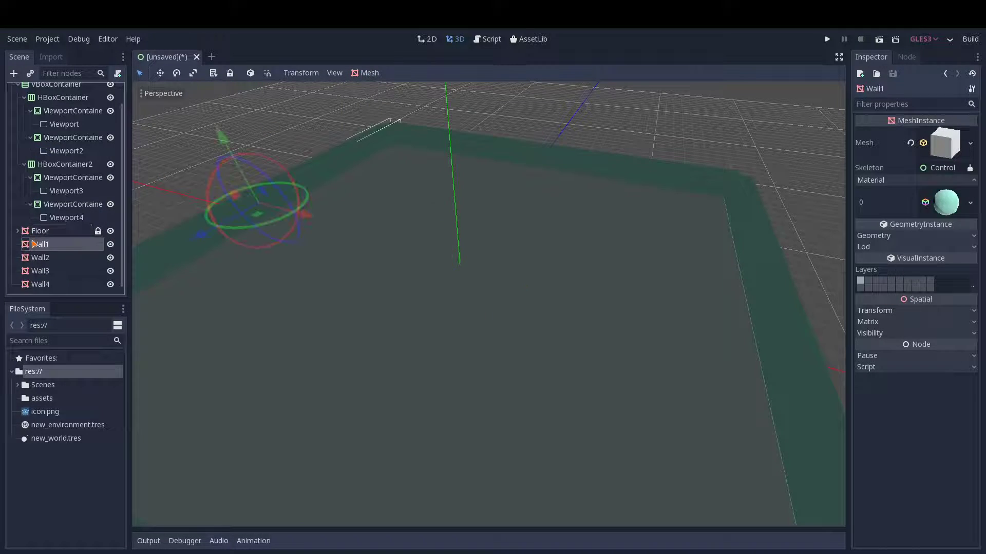
click(365, 72)
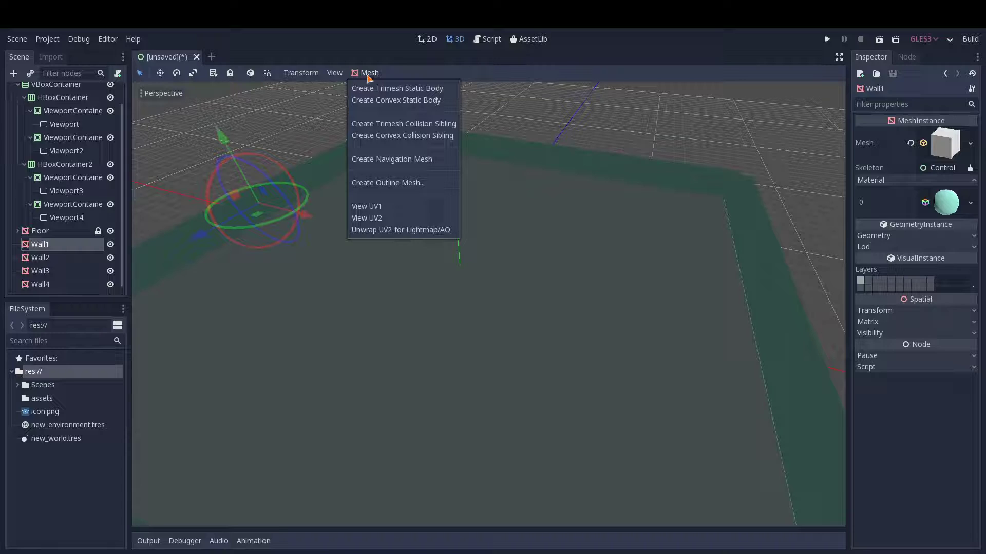
click(380, 100)
click(18, 245)
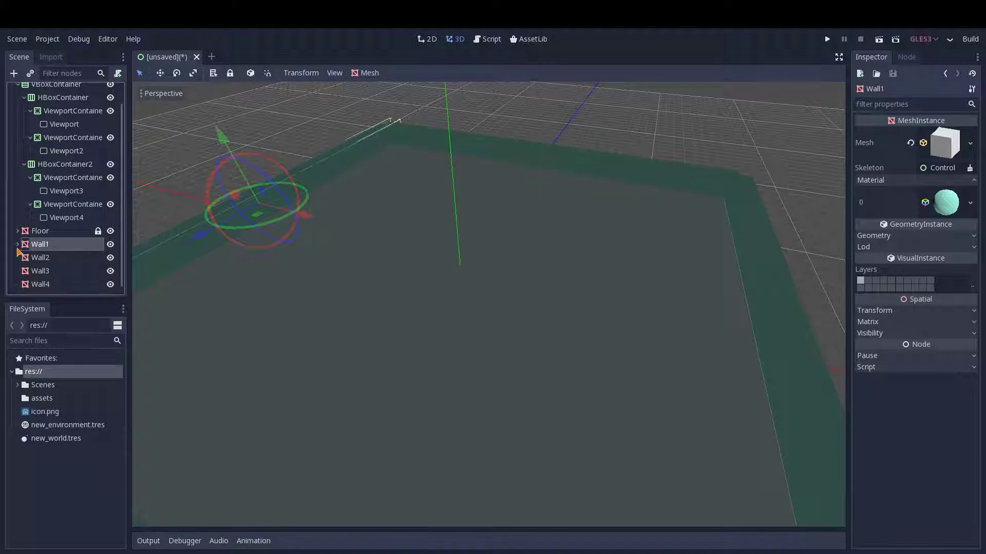
click(40, 257)
click(365, 72)
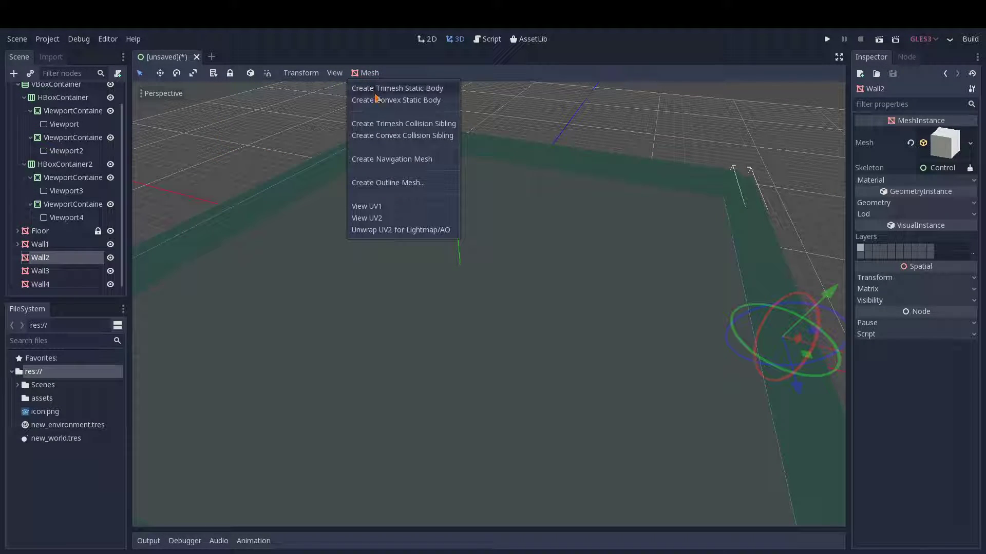
click(379, 102)
click(19, 258)
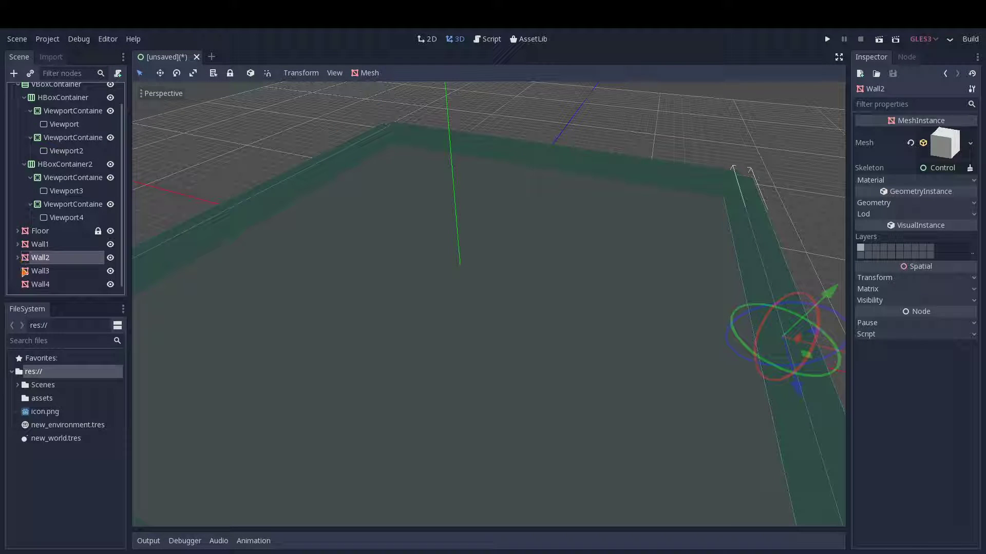
Generate a static body with a collision shape from each of the Wall3 and Wall4 meshes
click(40, 271)
click(365, 72)
click(373, 101)
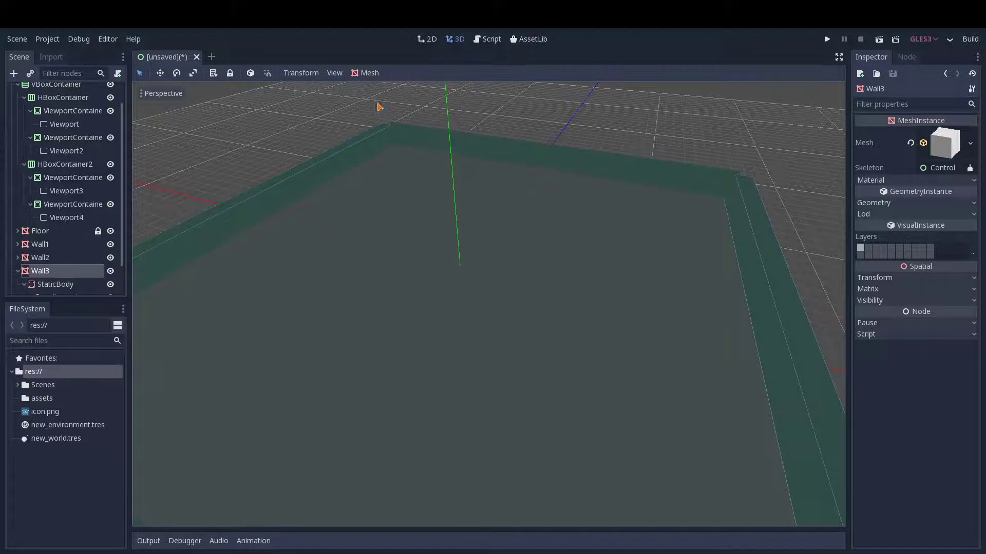
click(18, 245)
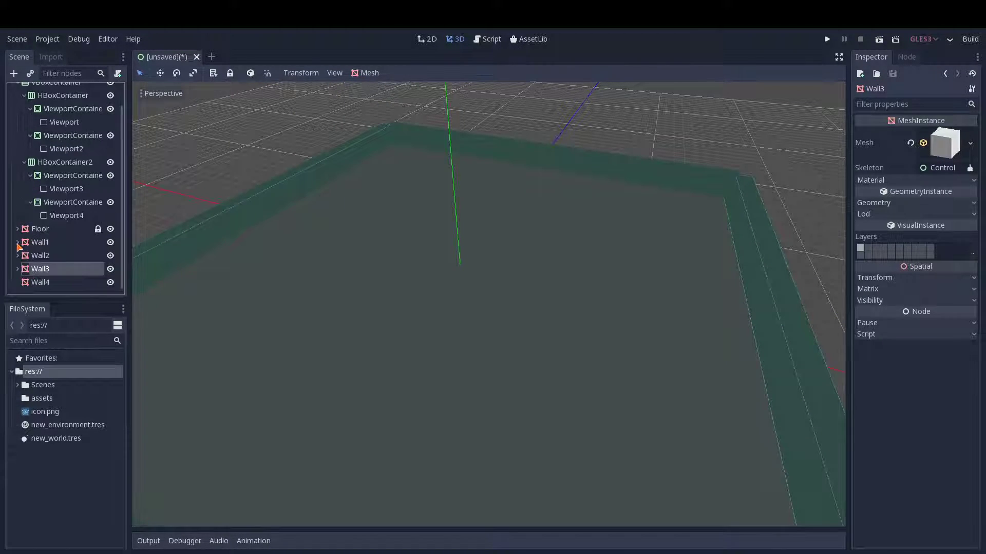
click(40, 281)
click(366, 72)
click(368, 100)
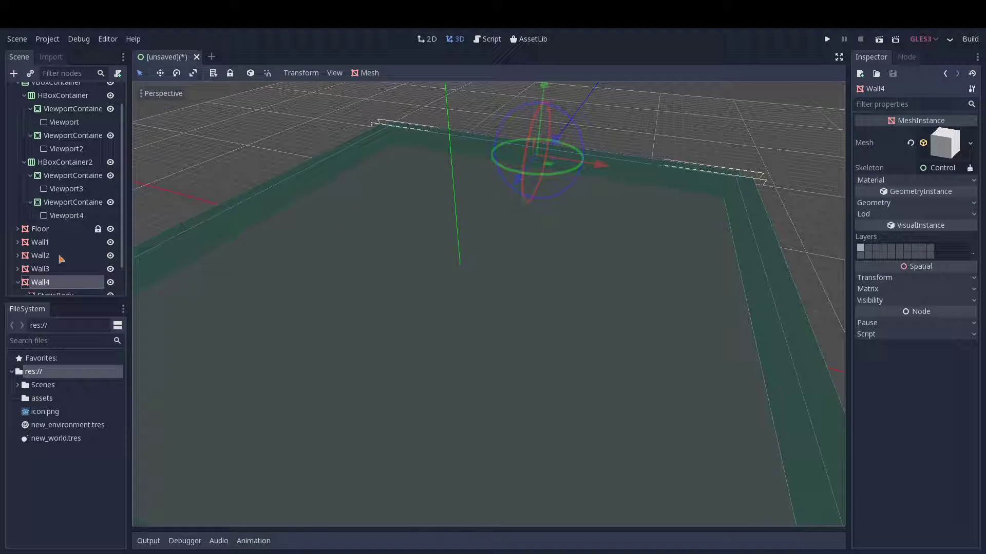
click(18, 255)
middle_drag(635, 296, 555, 316)
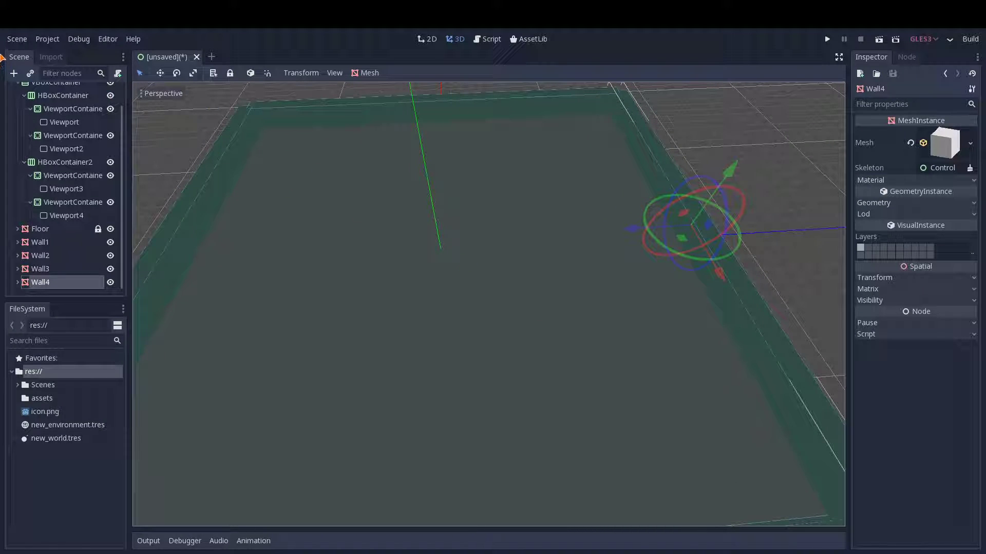
Save the arena scene as Field in the project's Scenes folder
click(15, 39)
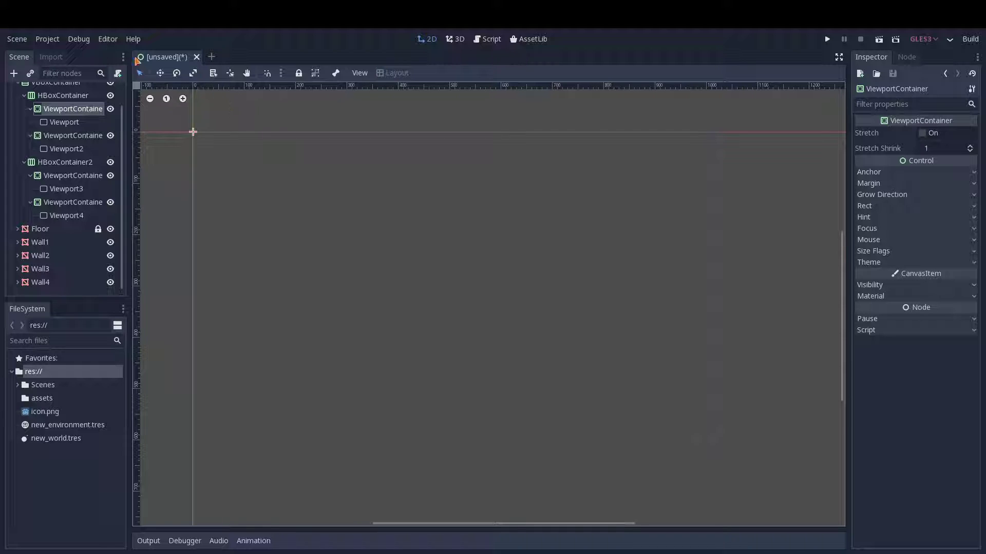
click(17, 39)
click(36, 101)
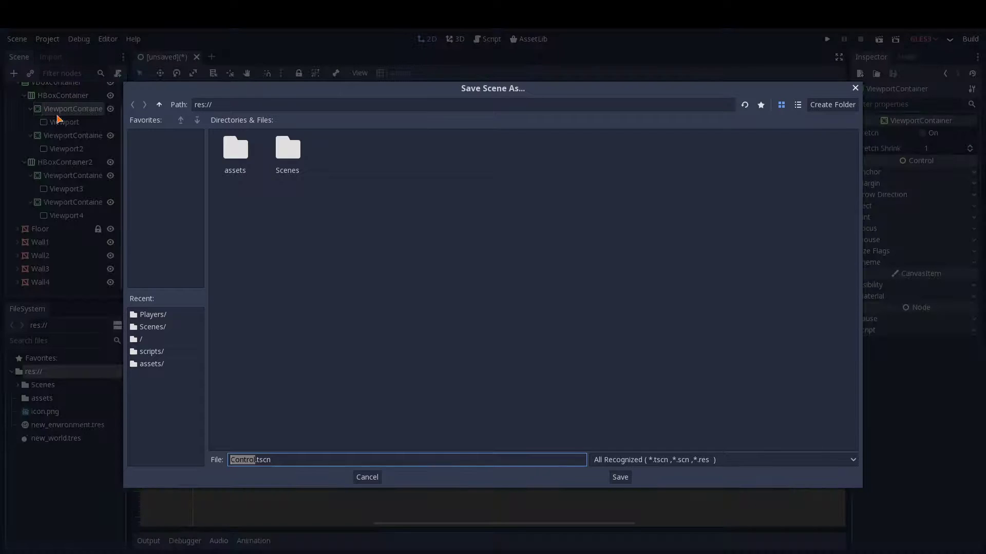
double_click(295, 158)
click(252, 459)
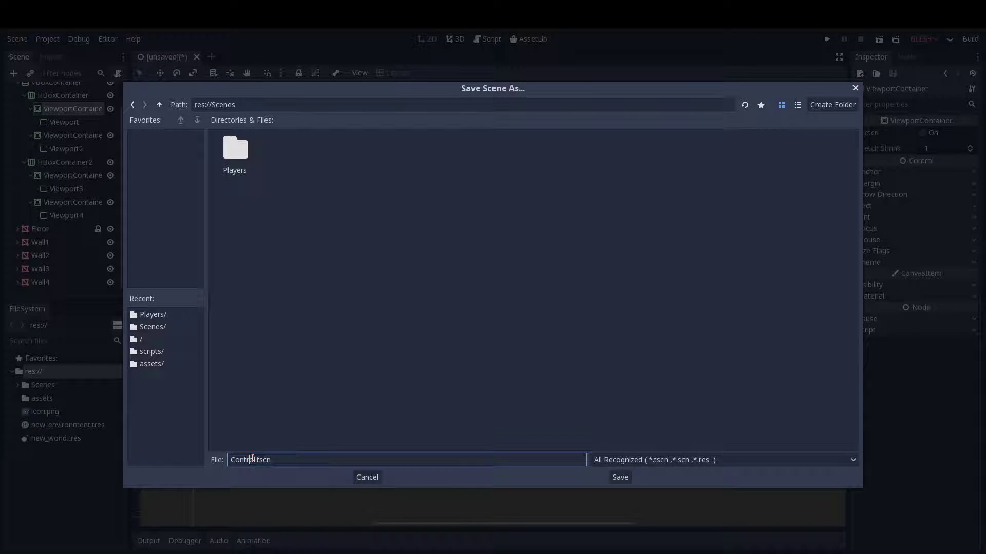
double_click(254, 459)
text(Field)
key(Return)
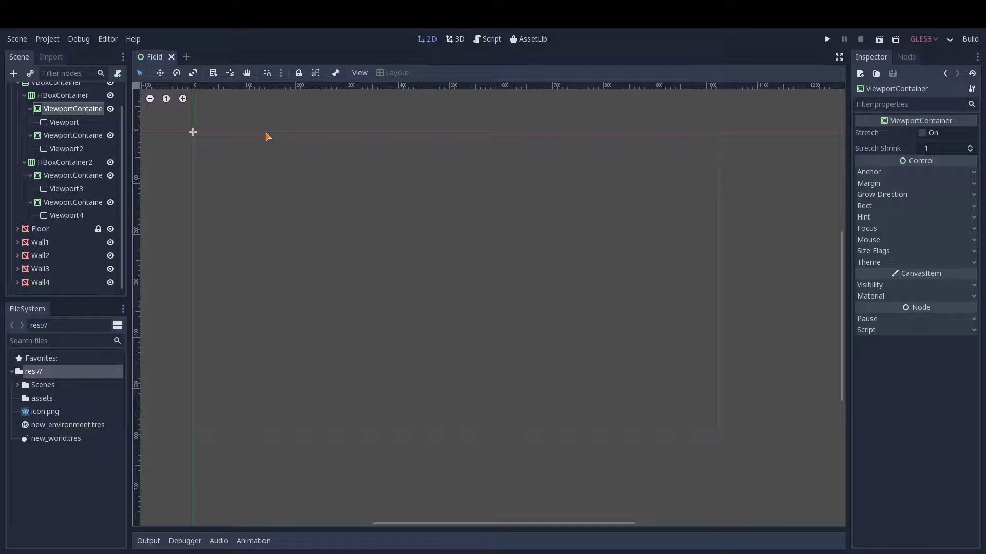
Start a new scene with a KinematicBody as its root node
click(186, 57)
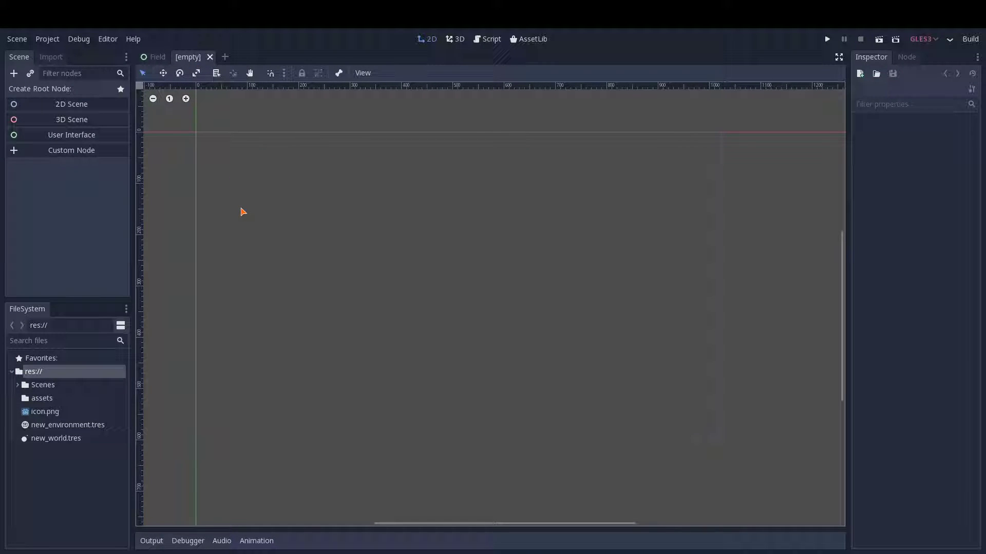
middle_drag(416, 238, 447, 244)
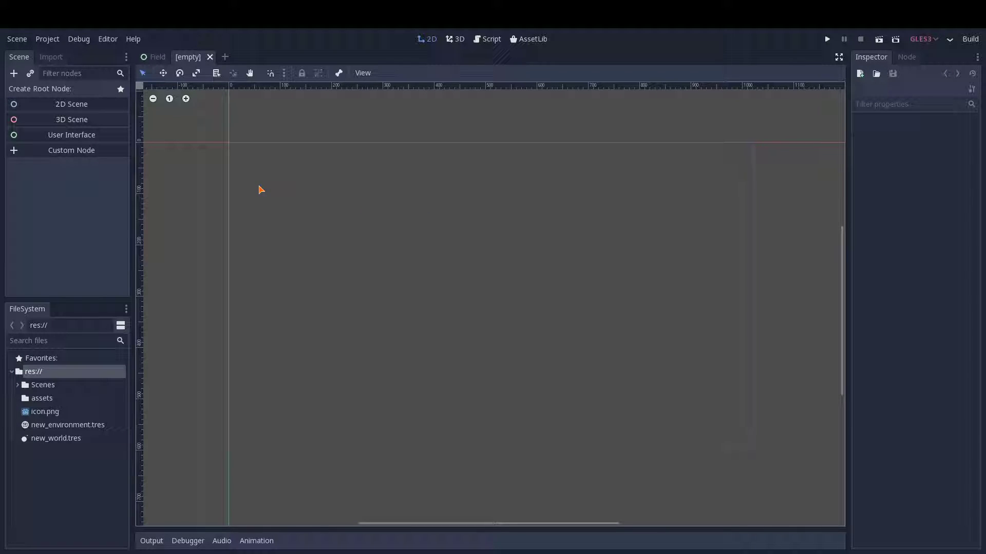
click(75, 150)
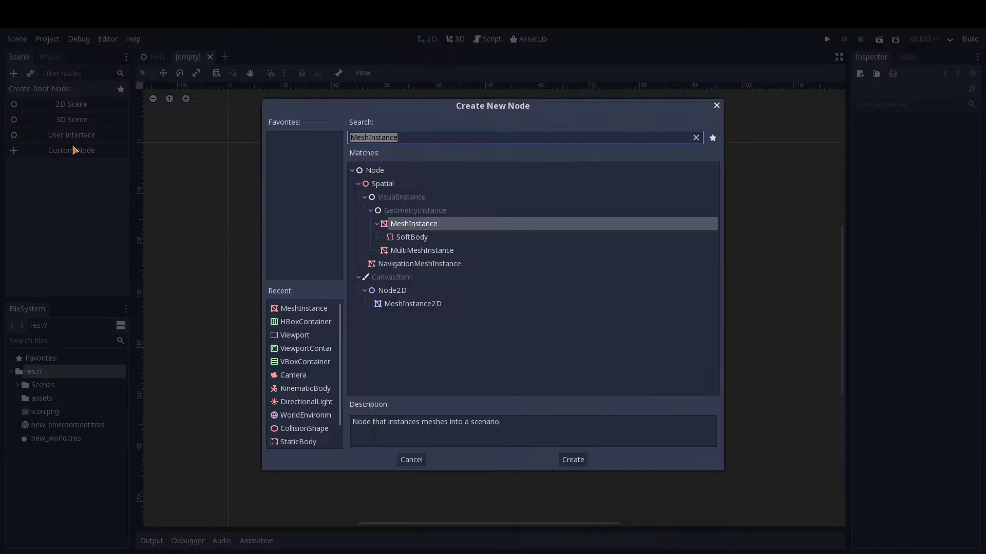
scroll(294, 371, down, 1)
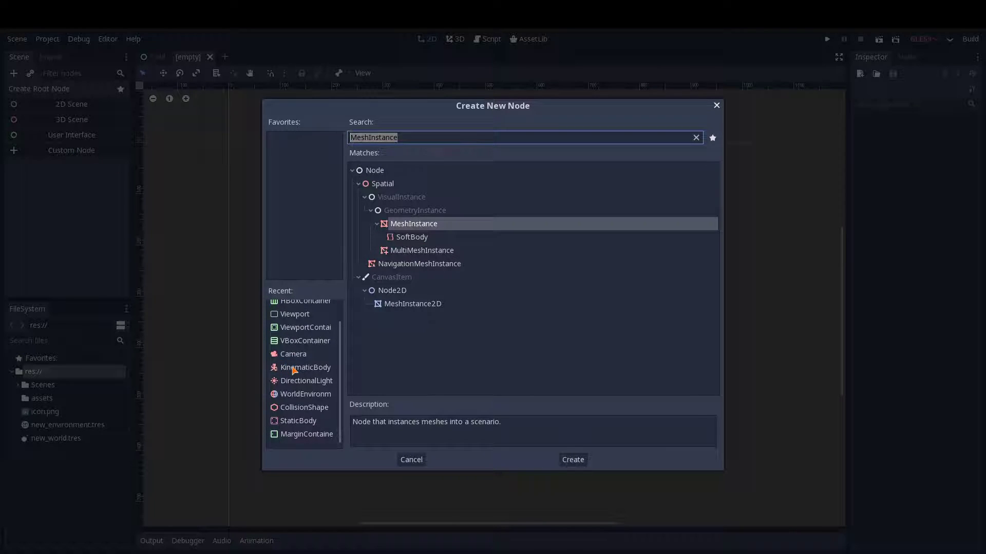
click(294, 369)
click(573, 459)
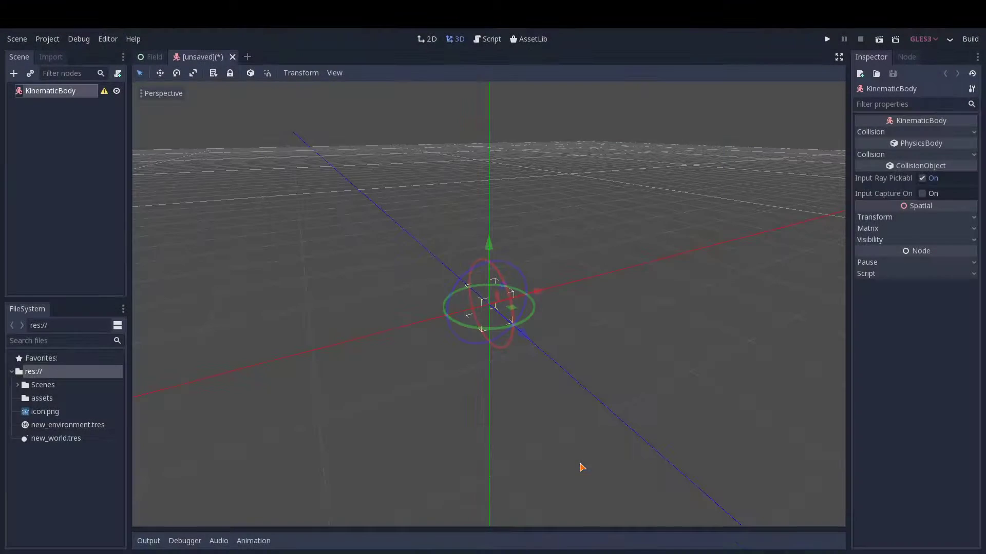
Add a MeshInstance child to the KinematicBody and assign it a new CubeMesh
scroll(353, 323, up, 2)
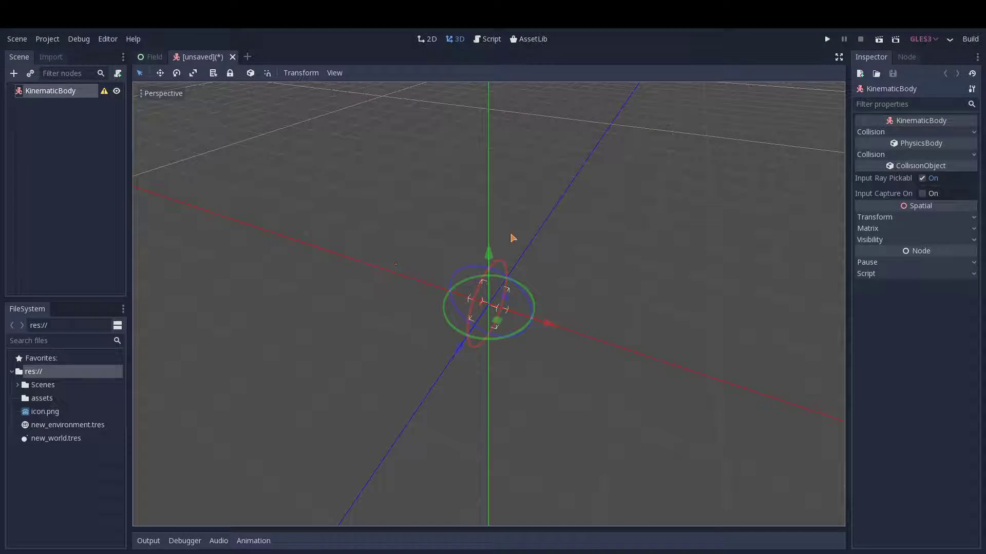
middle_drag(419, 206, 512, 308)
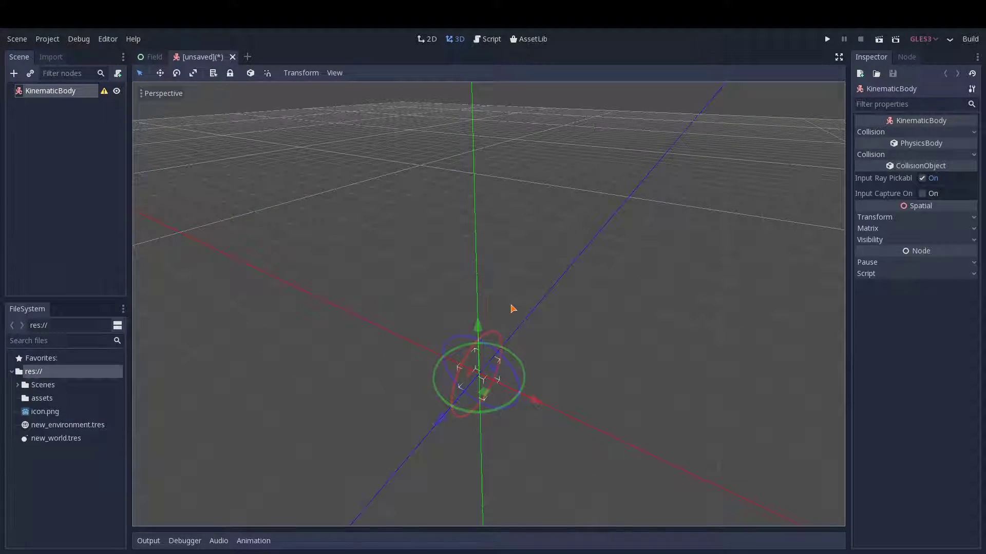
click(14, 73)
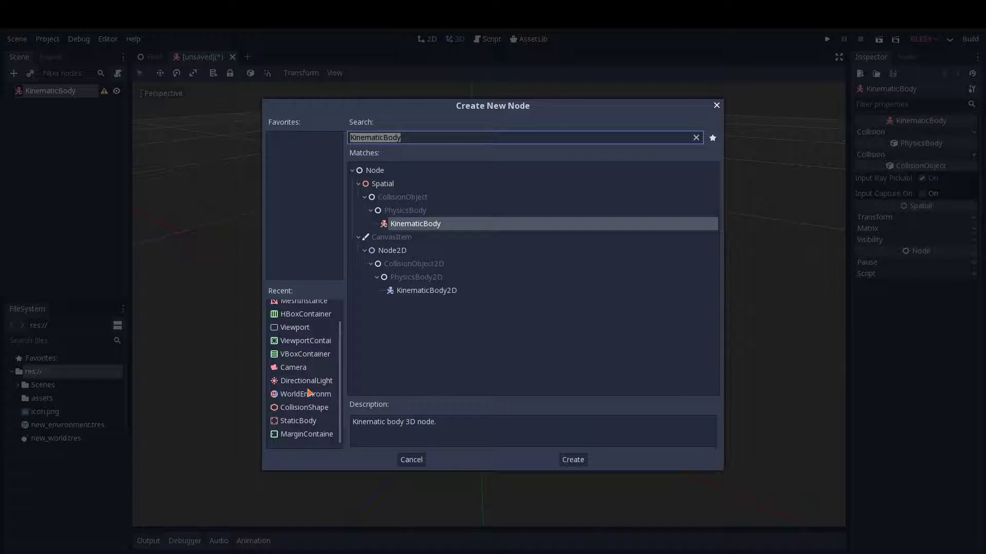
scroll(306, 431, up, 1)
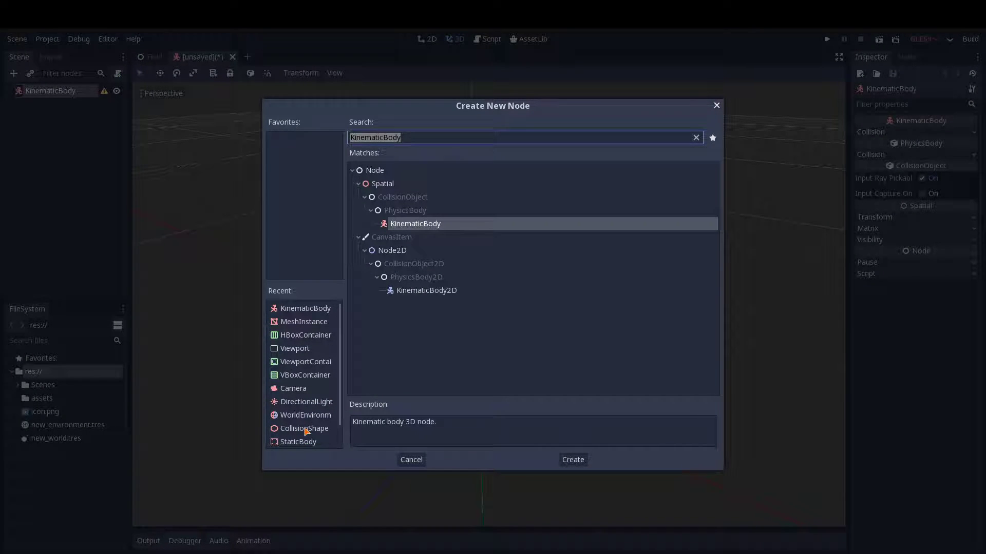
click(302, 323)
click(569, 457)
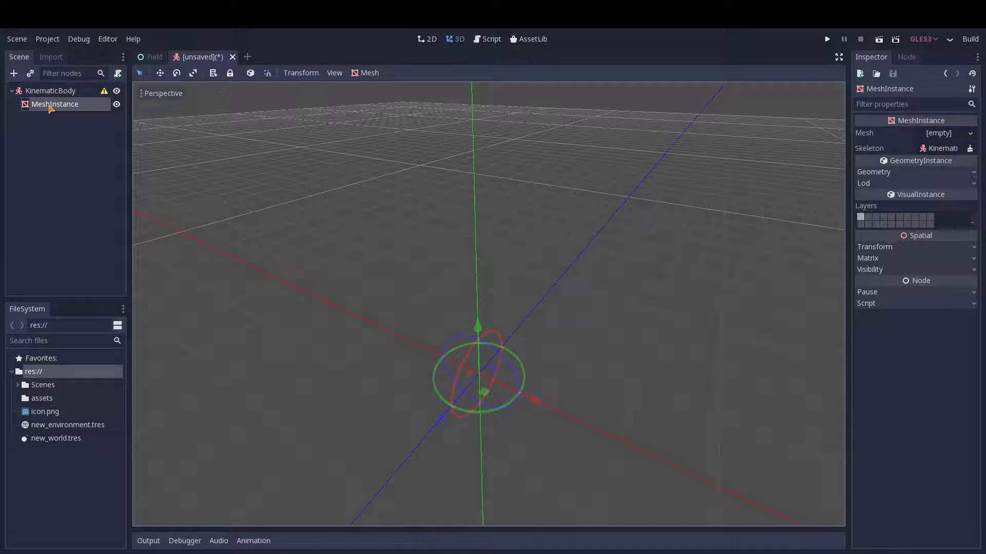
click(953, 134)
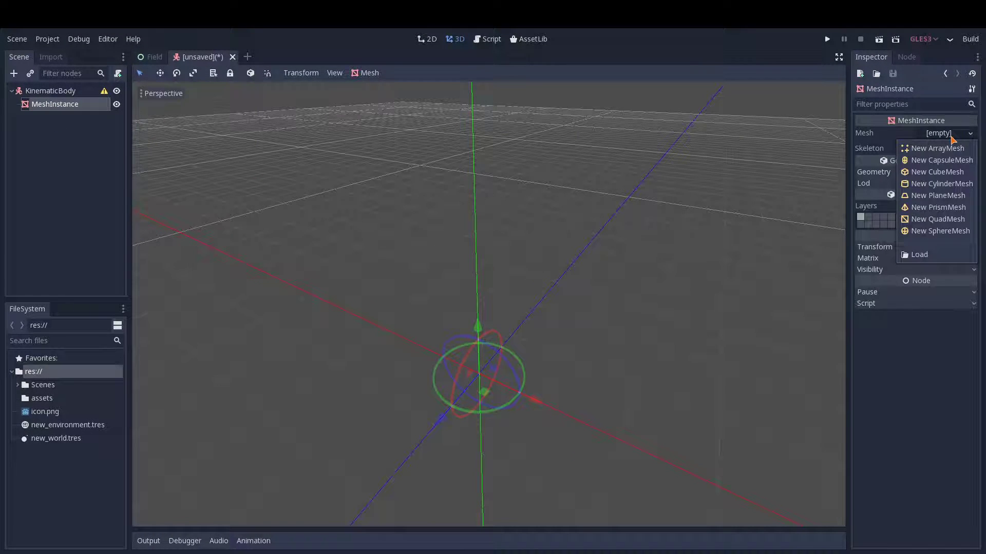
click(938, 172)
Give the cube's MeshInstance a new SpatialMaterial and set its albedo color to pure red
click(942, 181)
click(942, 202)
click(942, 223)
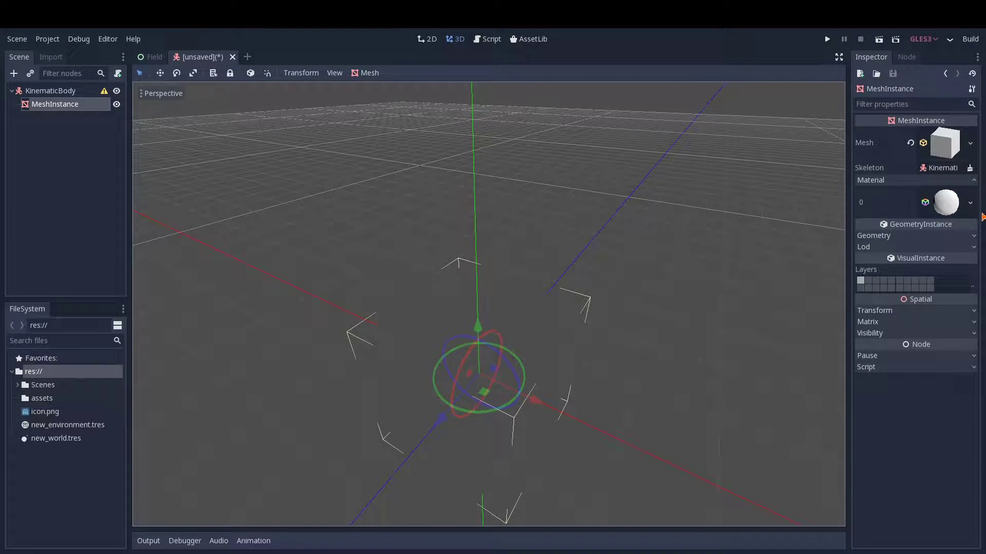
click(947, 205)
click(874, 242)
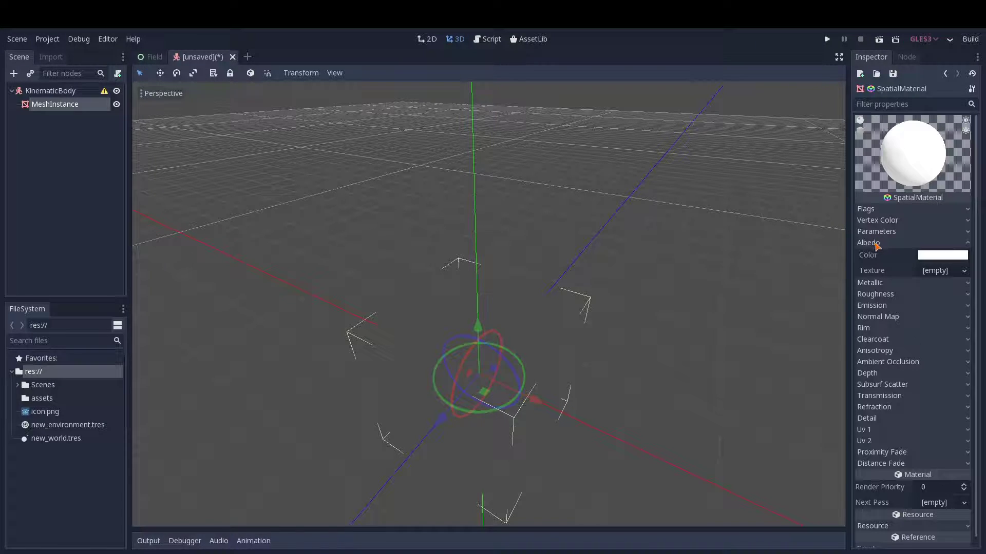
click(945, 255)
drag(850, 73, 905, 51)
click(937, 59)
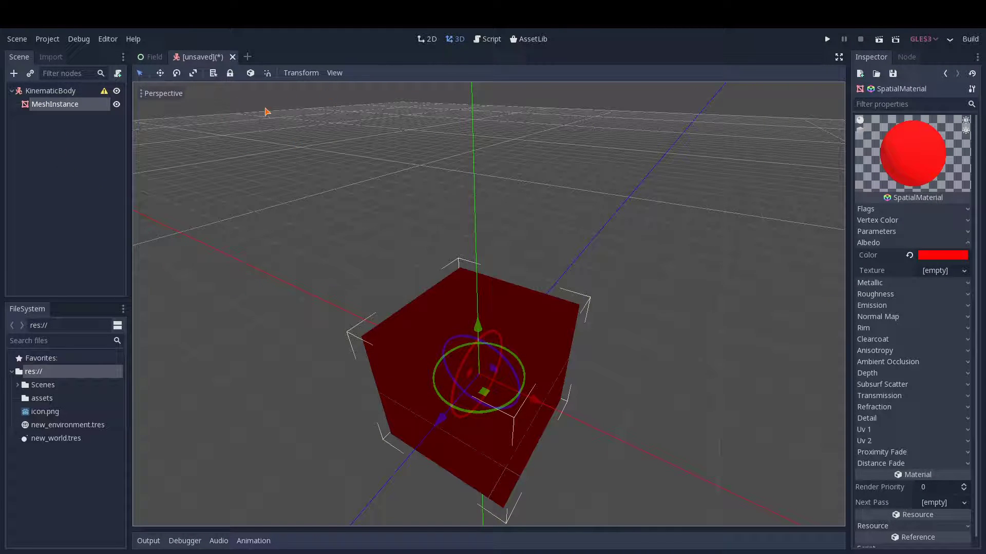
Generate a trimesh static body from the cube mesh and move its CollisionShape directly under the KinematicBody
click(55, 104)
click(367, 73)
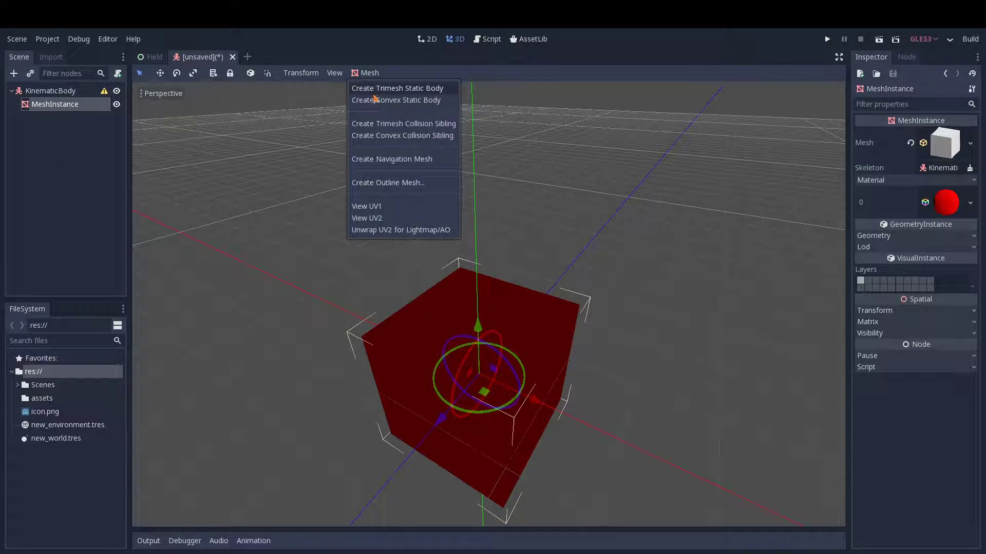
click(369, 88)
drag(51, 132, 51, 100)
Delete the leftover StaticBody under the MeshInstance
click(54, 132)
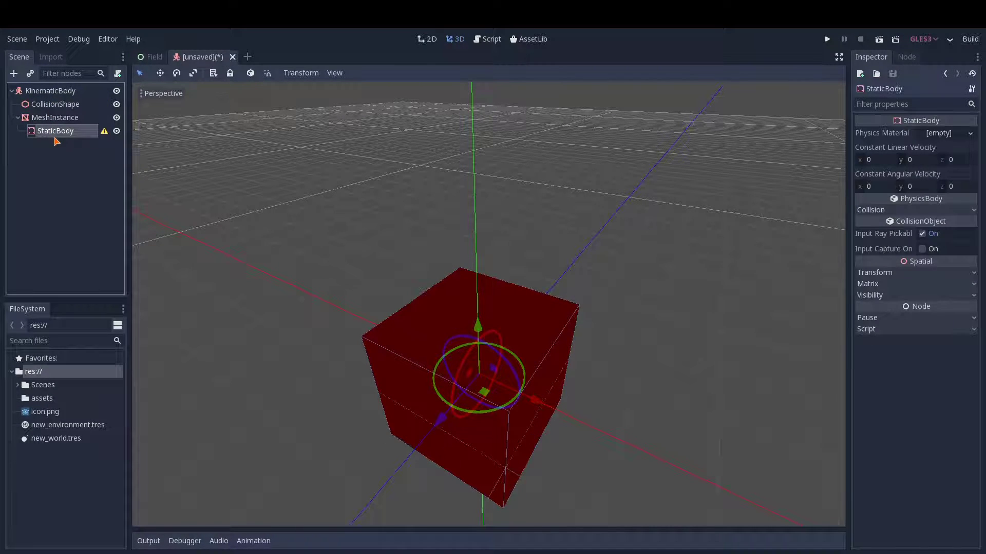
key(Delete)
click(515, 302)
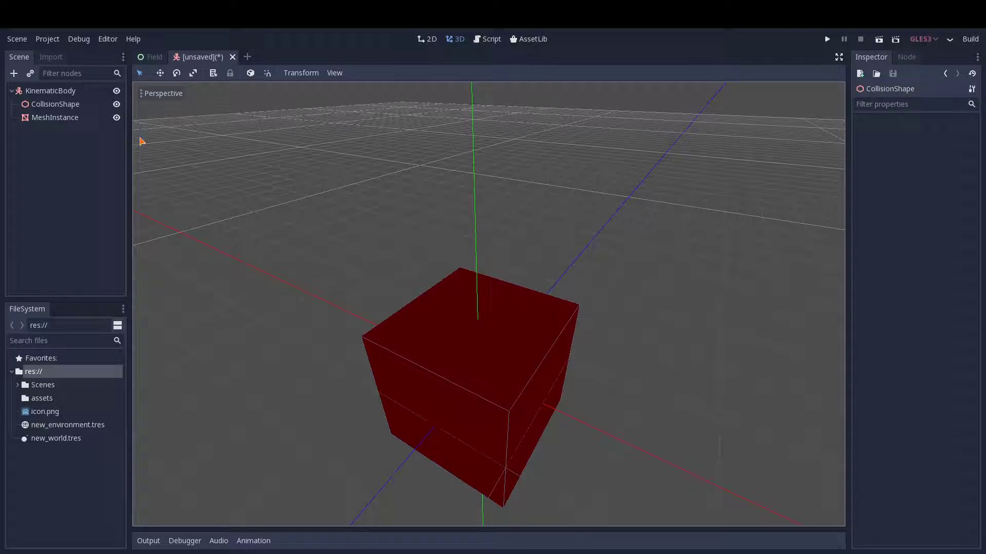
Add a Camera as a child node of the KinematicBody
click(51, 91)
click(14, 72)
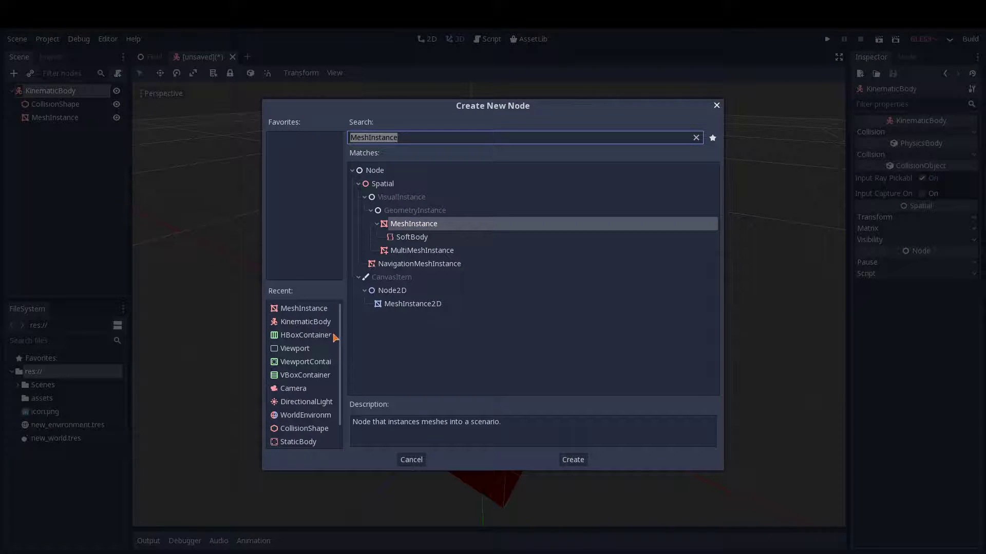
click(290, 389)
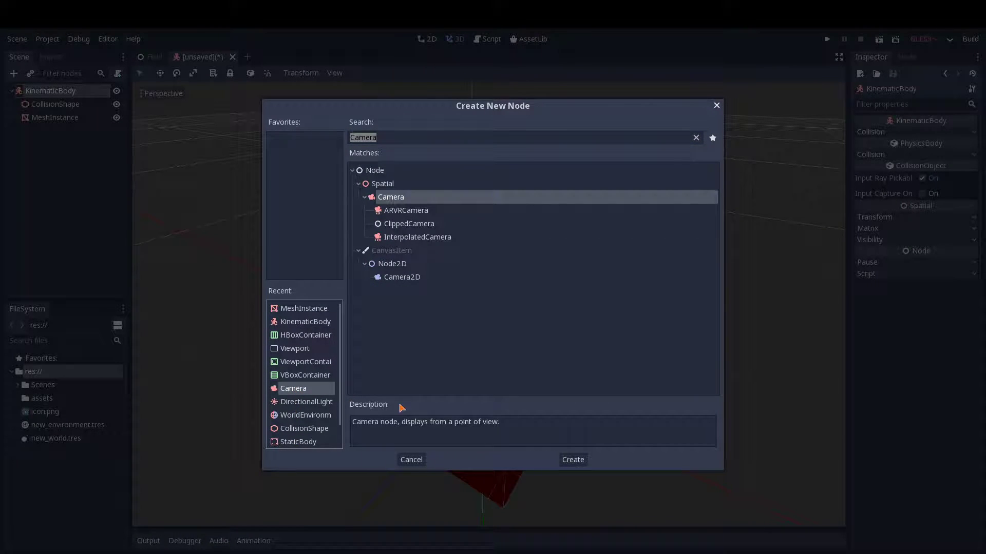
click(569, 461)
Move the Camera along the Z axis out of the red cube so it sits behind it
middle_drag(216, 241, 572, 301)
scroll(573, 301, down, 5)
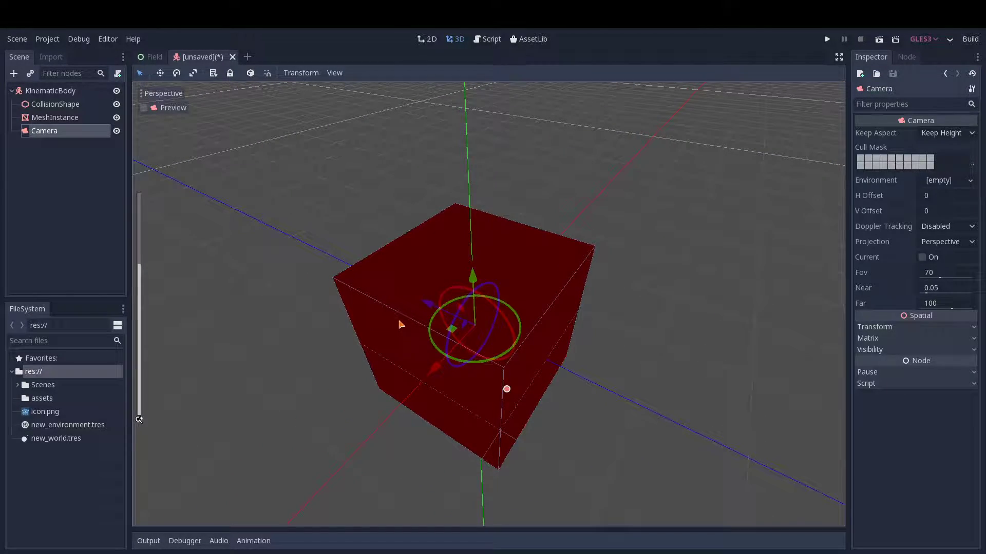
drag(419, 307, 625, 365)
right_drag(625, 365, 493, 292)
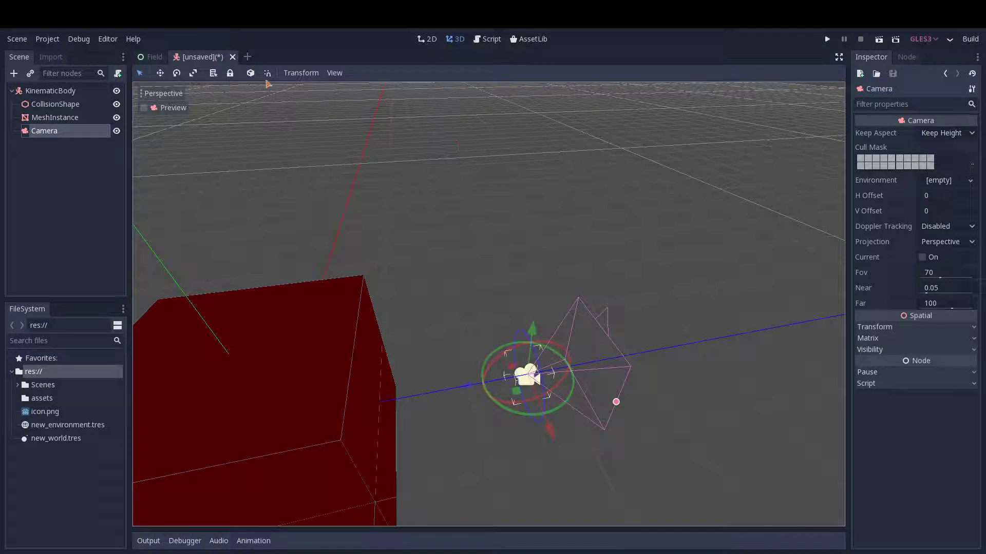
drag(490, 404, 534, 298)
middle_drag(558, 239, 494, 294)
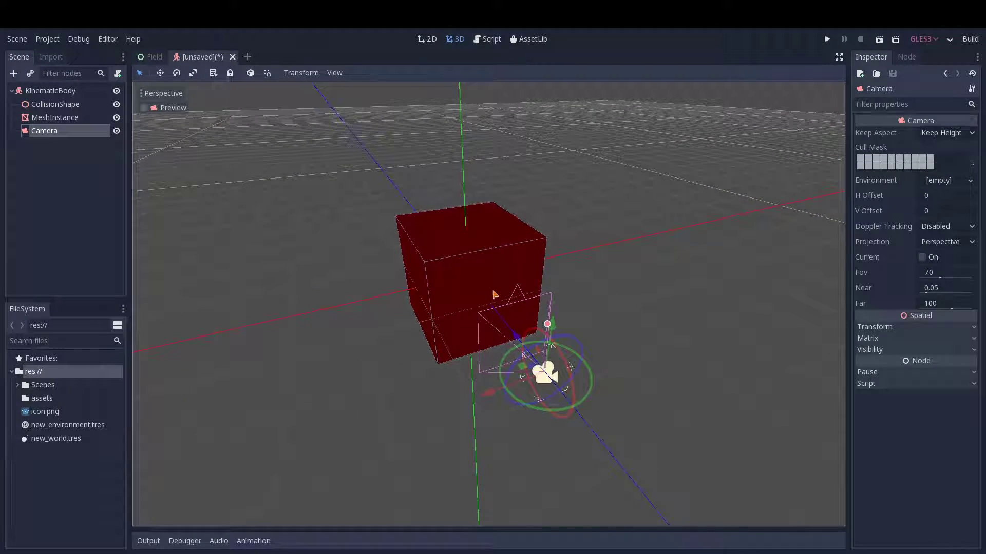
Split the 3D view into two viewports and preview the player's Camera in the lower one
click(336, 74)
click(368, 100)
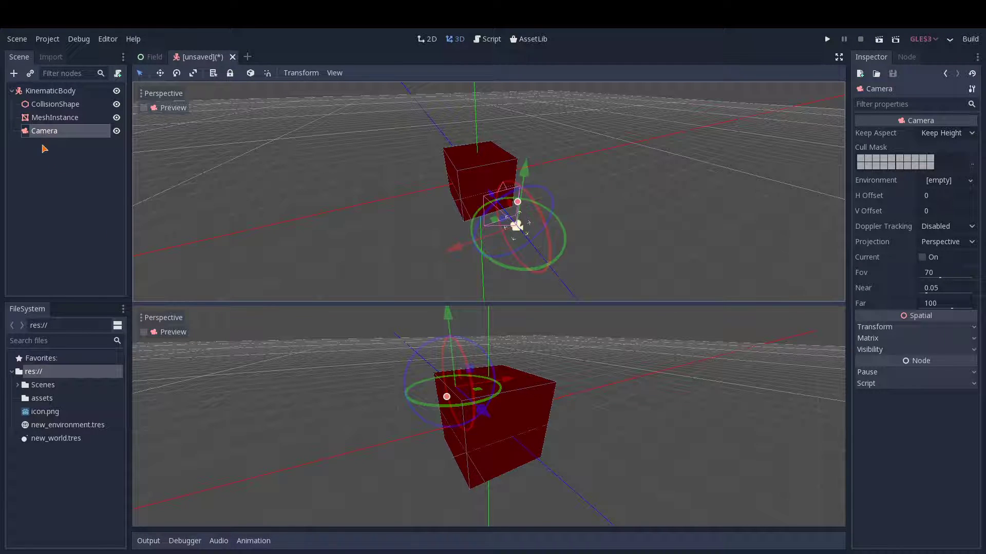
click(144, 333)
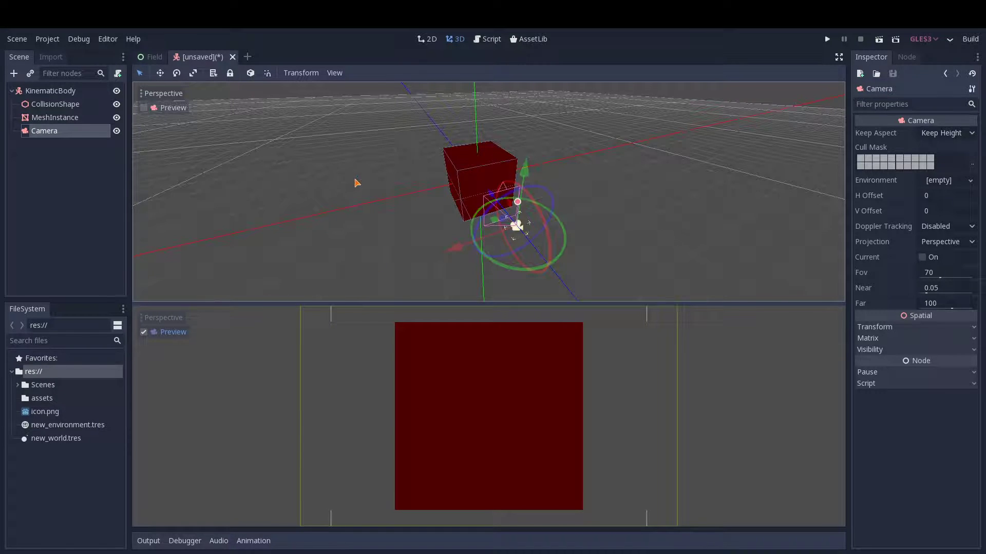
Raise the Camera above and behind the red cube and tilt it downward so the cube sits low in the preview
middle_drag(382, 205, 369, 198)
drag(548, 201, 565, 135)
middle_drag(717, 147, 717, 192)
drag(511, 180, 539, 198)
drag(640, 201, 652, 198)
middle_drag(387, 227, 363, 213)
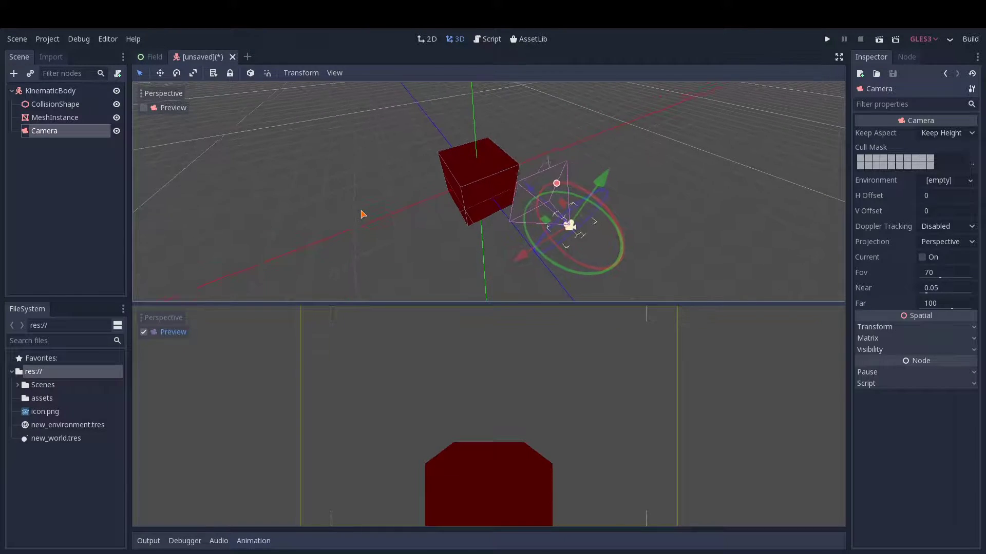
Turn off the camera preview and return to a single 3D viewport
click(333, 75)
click(332, 75)
click(144, 332)
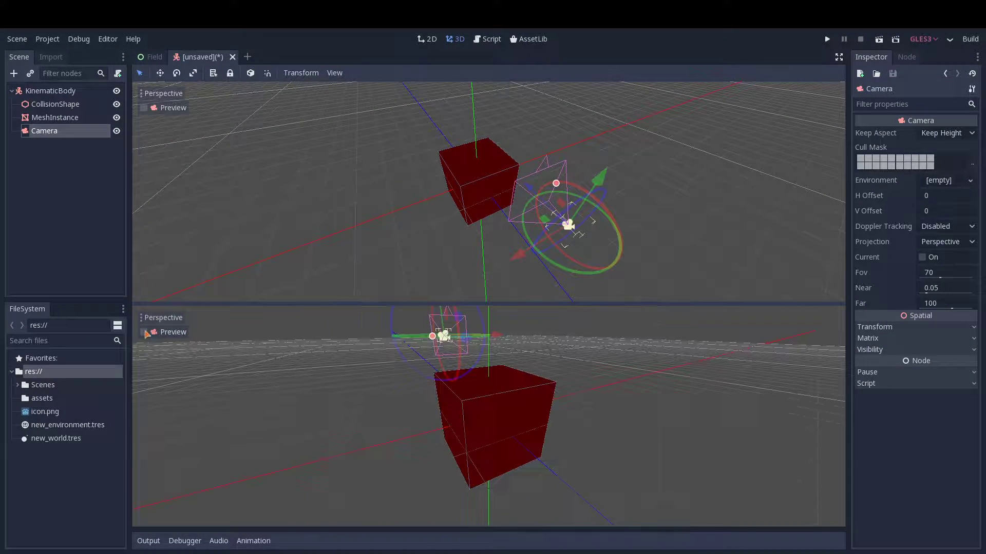
click(334, 72)
click(341, 93)
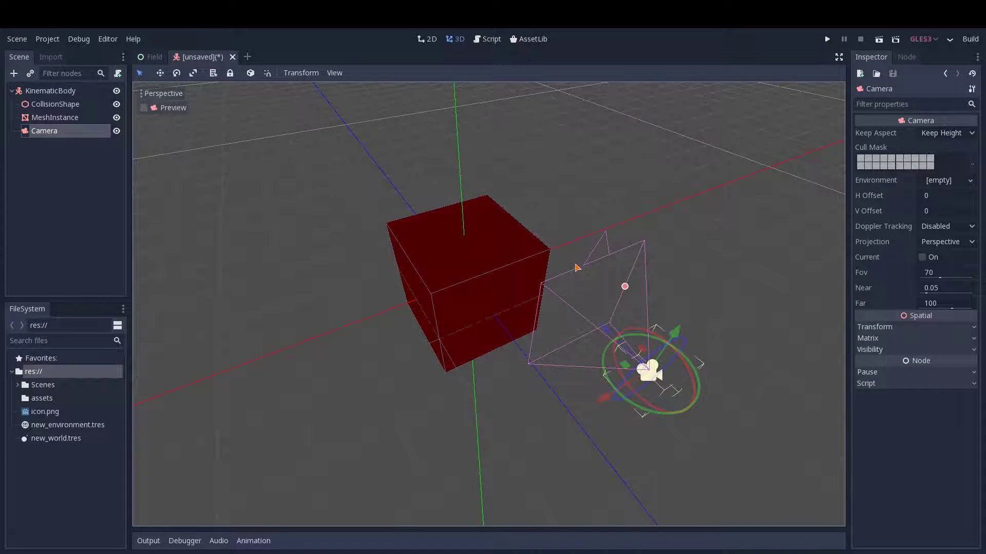
Make the player's Camera the current camera
middle_drag(671, 264, 495, 296)
right_drag(494, 296, 495, 295)
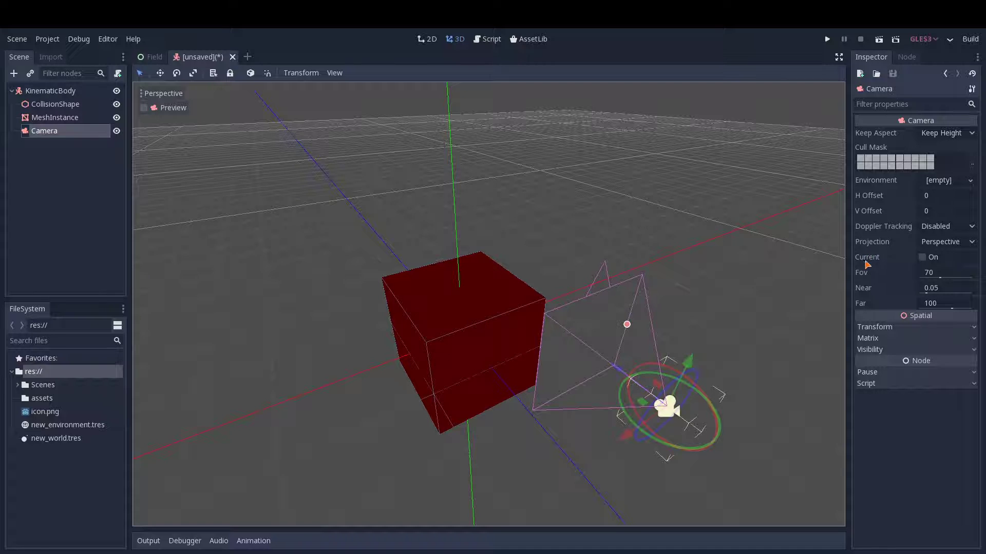
click(923, 257)
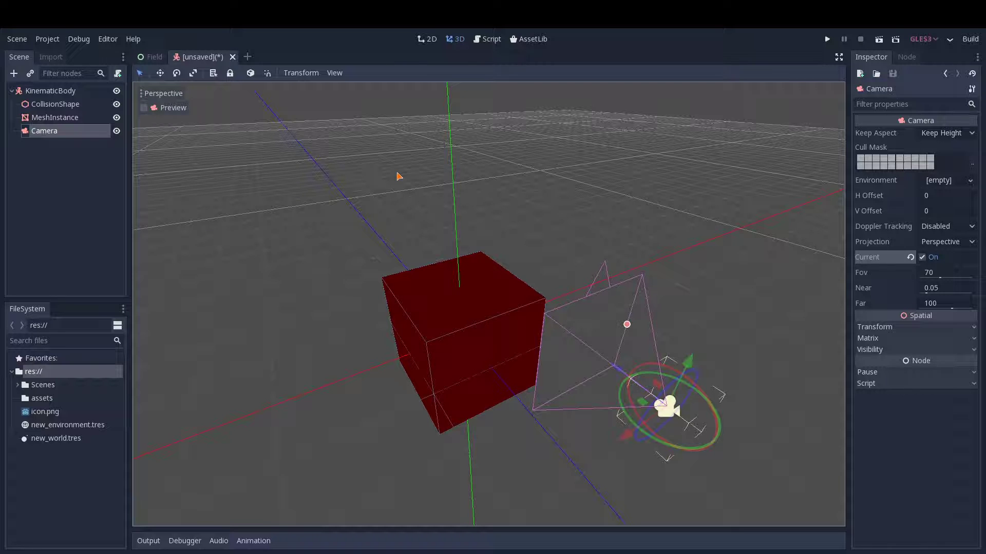
mouse_move(461, 255)
middle_down()
mouse_move(451, 257)
mouse_move(464, 267)
mouse_move(475, 258)
middle_up()
scroll(474, 255, down, 3)
right_drag(474, 255, 470, 237)
middle_drag(513, 306, 506, 308)
right_drag(506, 308, 506, 310)
middle_drag(503, 314, 494, 295)
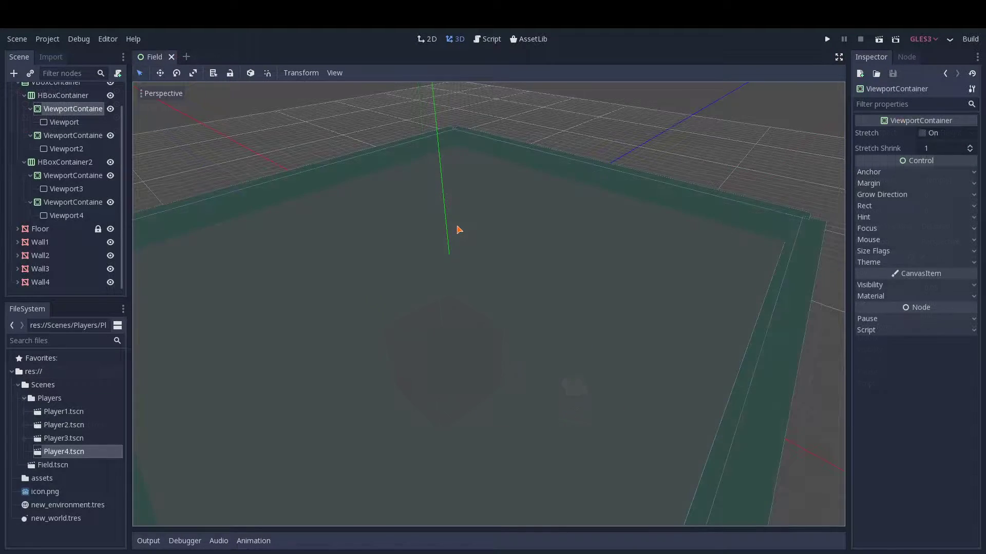
scroll(457, 229, down, 2)
middle_drag(458, 229, 136, 418)
scroll(139, 419, up, 3)
right_drag(489, 311, 491, 315)
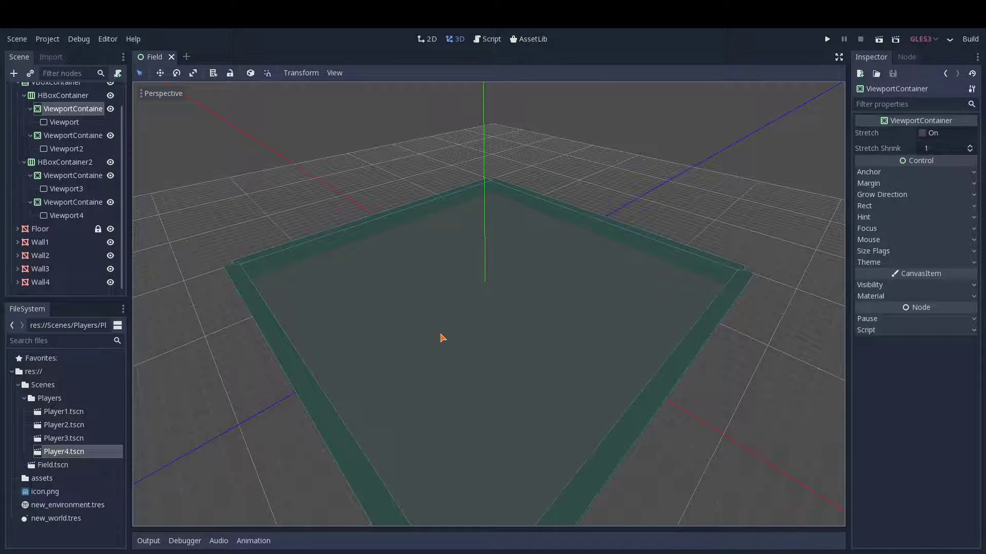
Add a DirectionalLight as a child of the Control root in the Field scene
scroll(18, 166, up, 2)
click(31, 90)
click(14, 73)
scroll(303, 376, down, 1)
scroll(306, 381, up, 1)
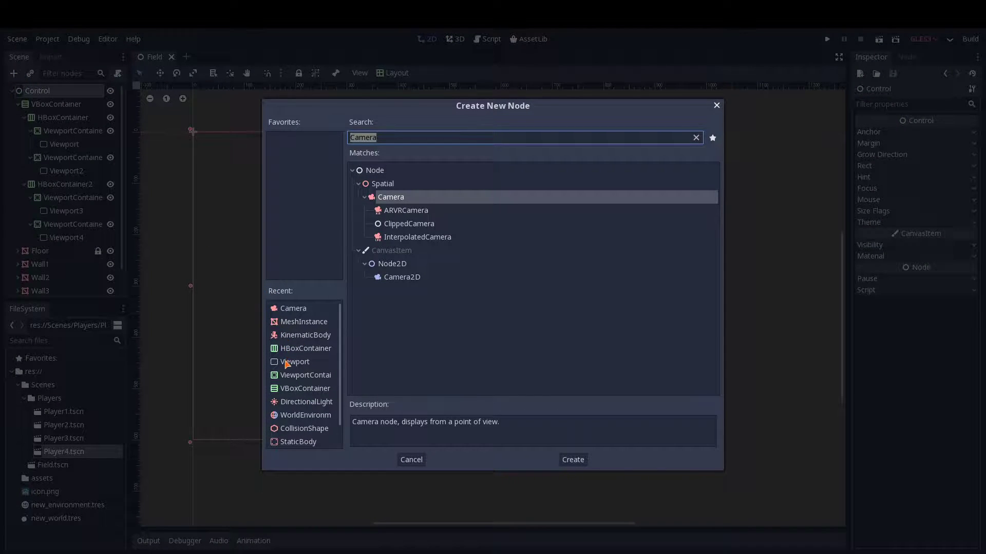
click(293, 403)
click(577, 461)
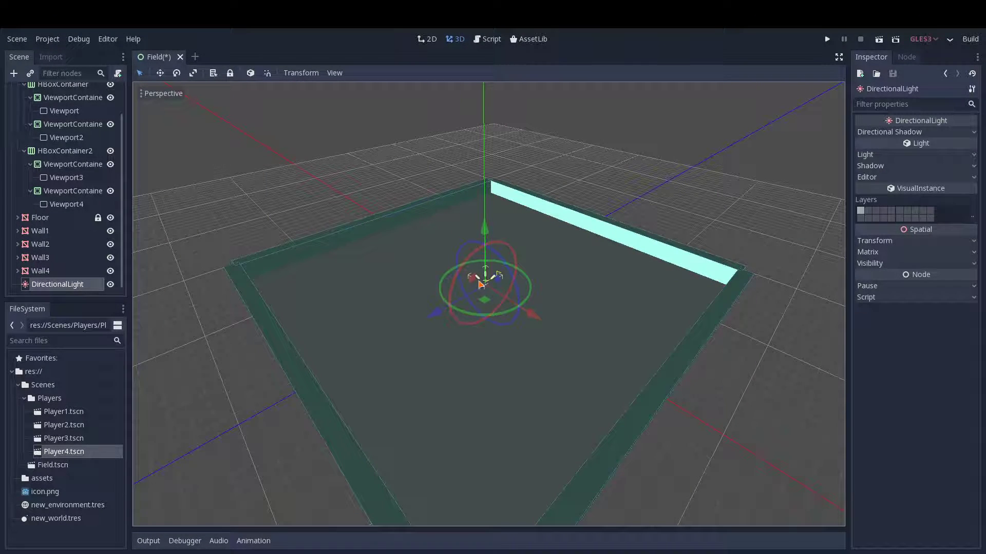
Move the DirectionalLight from the arena's centre toward one of the side walls near a corner
drag(491, 303, 642, 162)
middle_drag(611, 158, 503, 303)
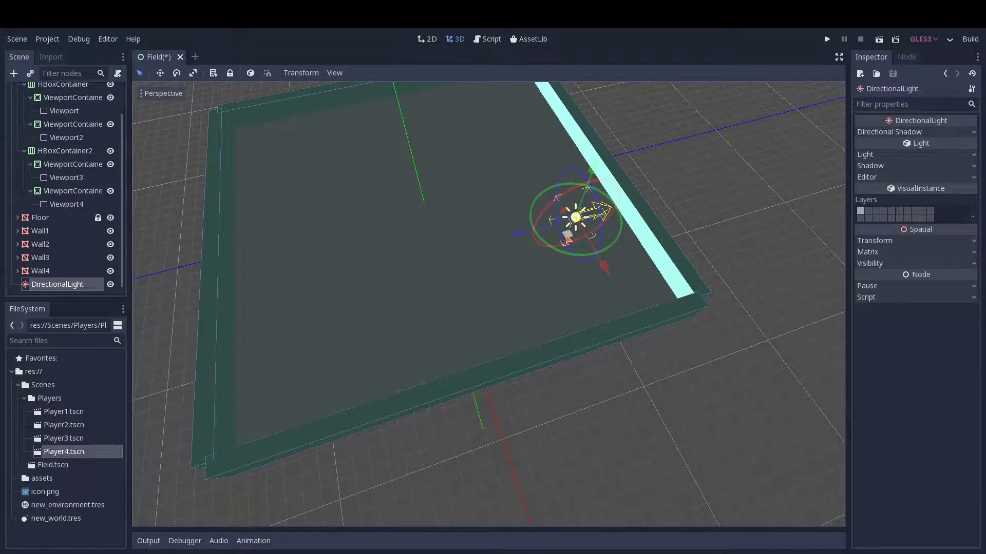
click(590, 272)
click(600, 235)
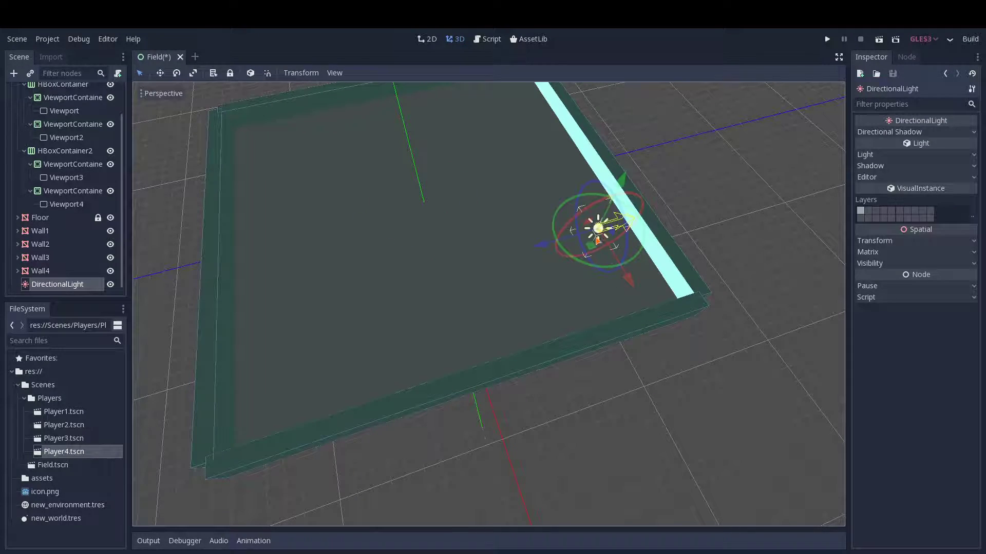
drag(591, 249, 639, 296)
middle_drag(537, 332, 601, 281)
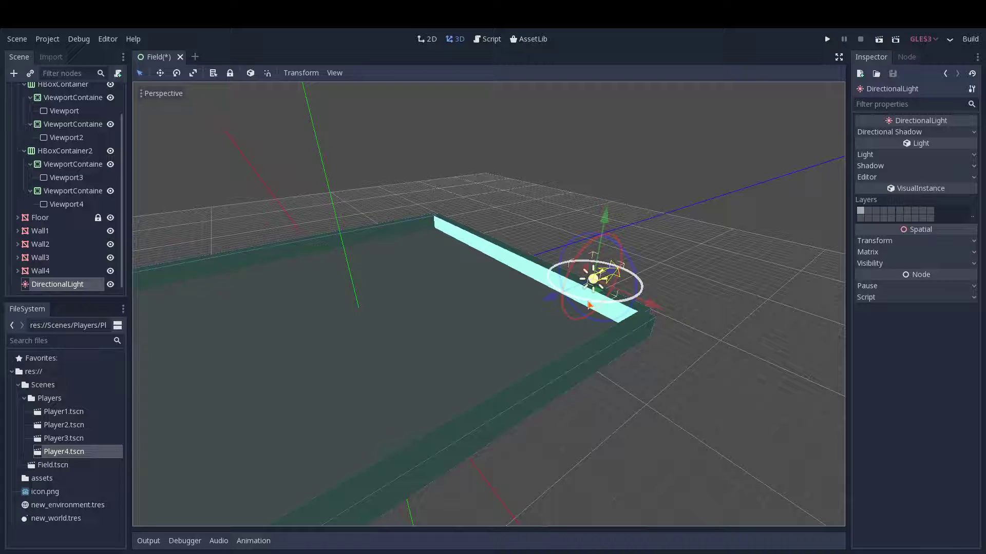
Raise the DirectionalLight above the walls and rotate it to shine down across the arena floor
drag(561, 291, 651, 274)
drag(605, 224, 621, 138)
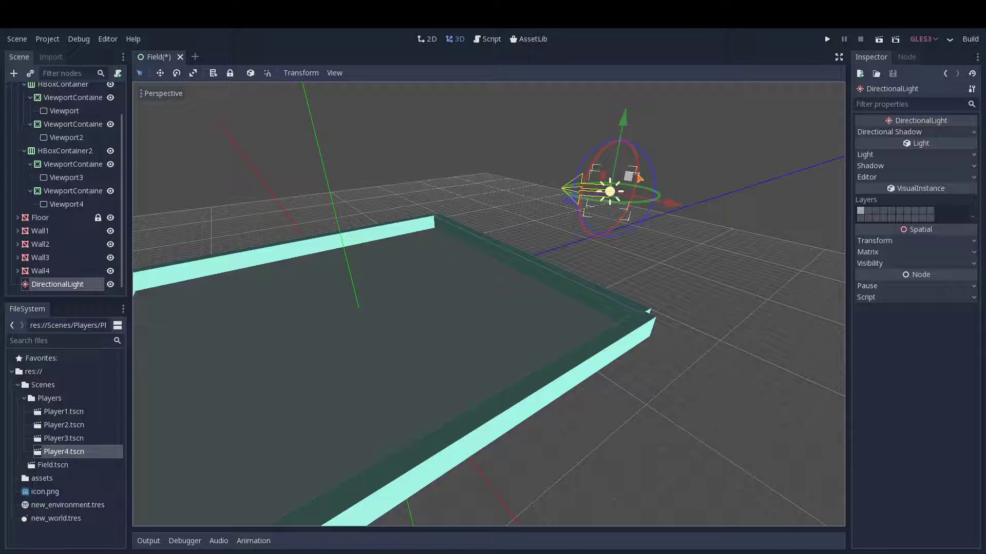
middle_drag(527, 184, 371, 215)
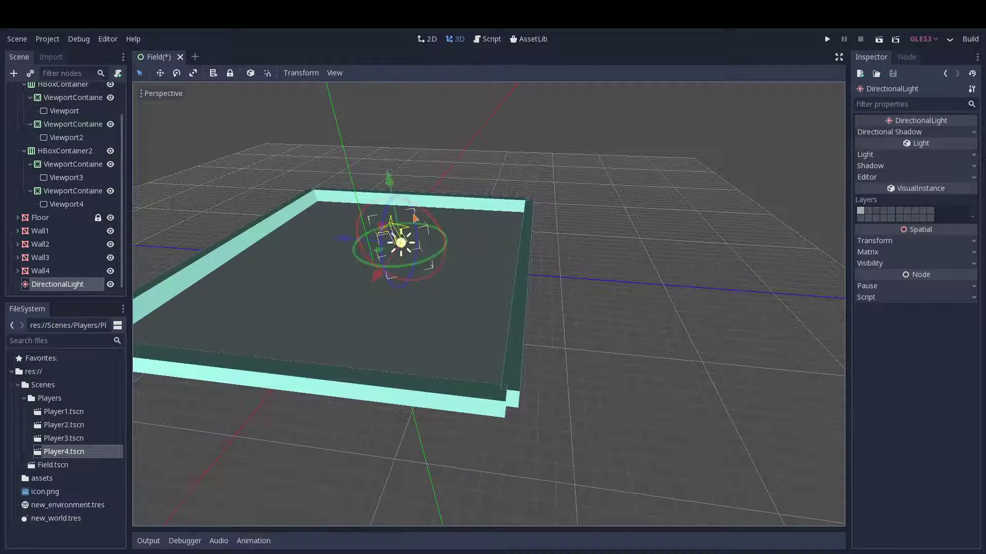
drag(360, 216, 395, 197)
middle_drag(451, 183, 516, 192)
drag(633, 262, 690, 300)
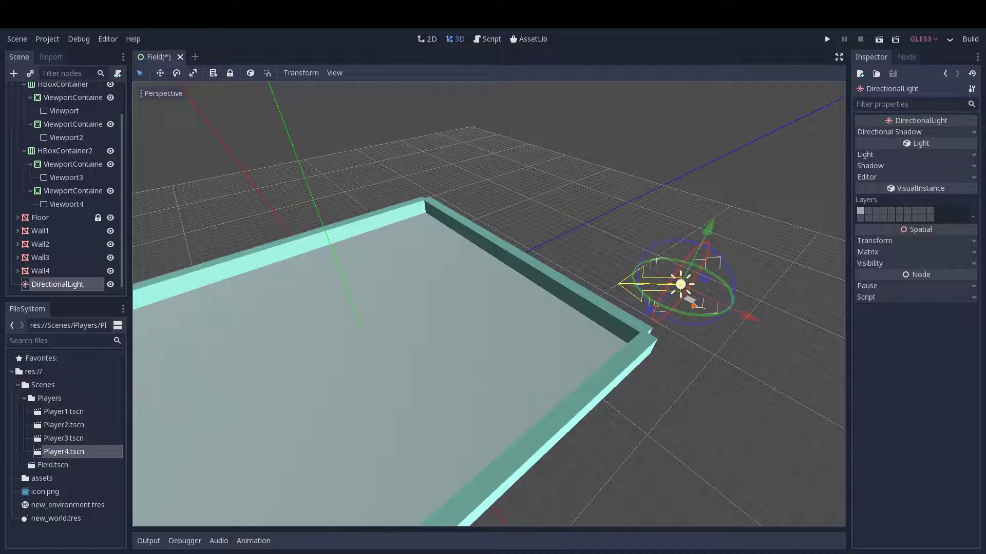
Reorder the scene tree so the DirectionalLight sits directly above the Floor node
drag(41, 286, 31, 214)
scroll(214, 449, up, 5)
scroll(214, 448, down, 8)
right_drag(214, 449, 190, 440)
middle_drag(488, 302, 512, 284)
scroll(69, 172, up, 2)
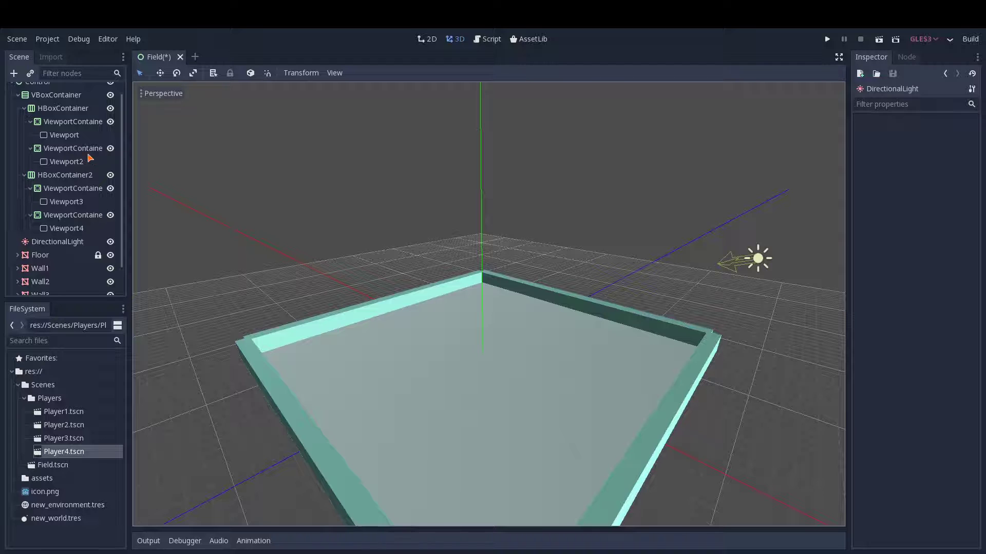
Instance Player1.tscn under Viewport and Player2.tscn under Viewport2
click(64, 135)
drag(57, 412, 442, 228)
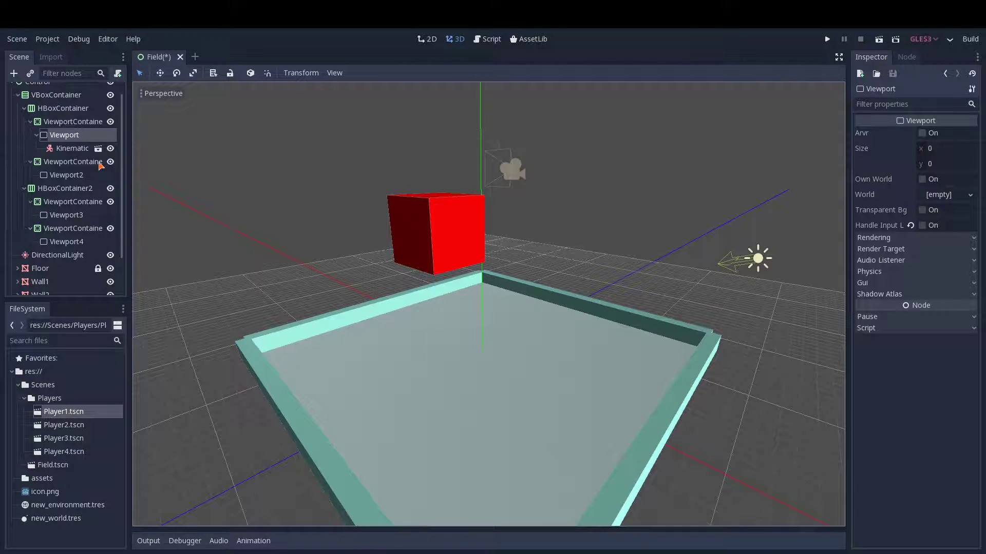
click(67, 175)
drag(71, 430, 251, 377)
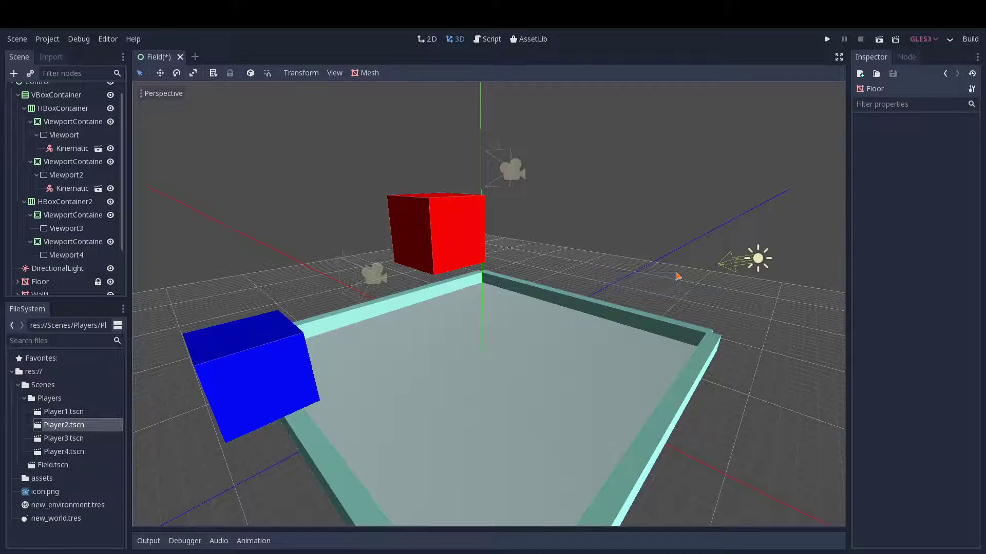
Instance Player3.tscn under Viewport3 and Player4.tscn under Viewport4
click(57, 229)
drag(56, 443, 630, 322)
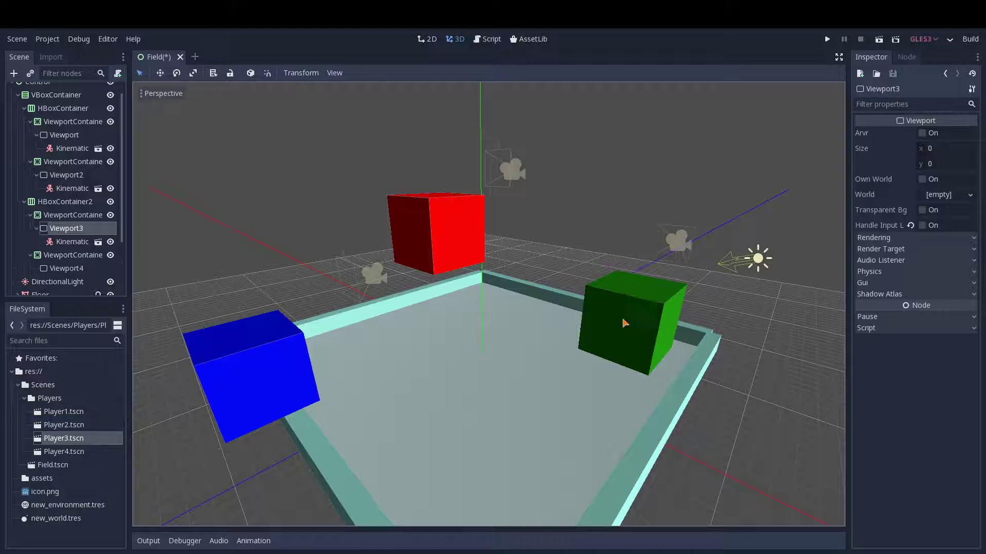
click(59, 269)
drag(53, 453, 738, 251)
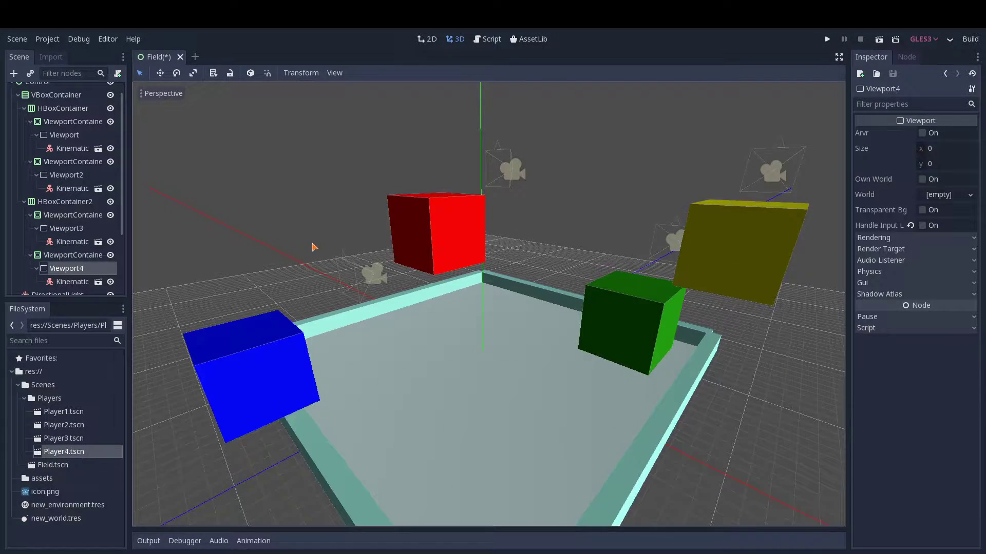
Rename the KinematicBody instances under Viewport and Viewport2 to Player1 and Player2
middle_drag(315, 247, 326, 265)
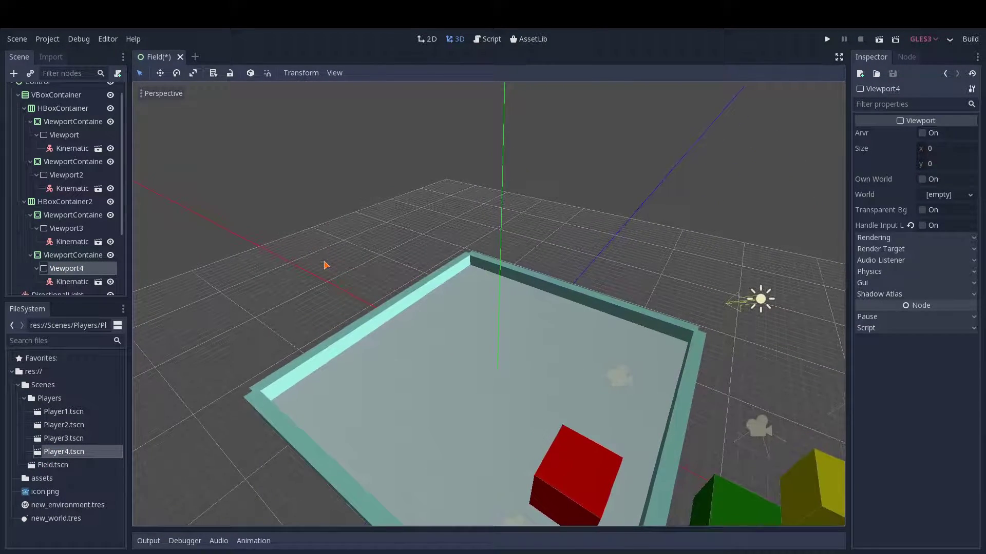
double_click(71, 148)
text(Player1)
key(Return)
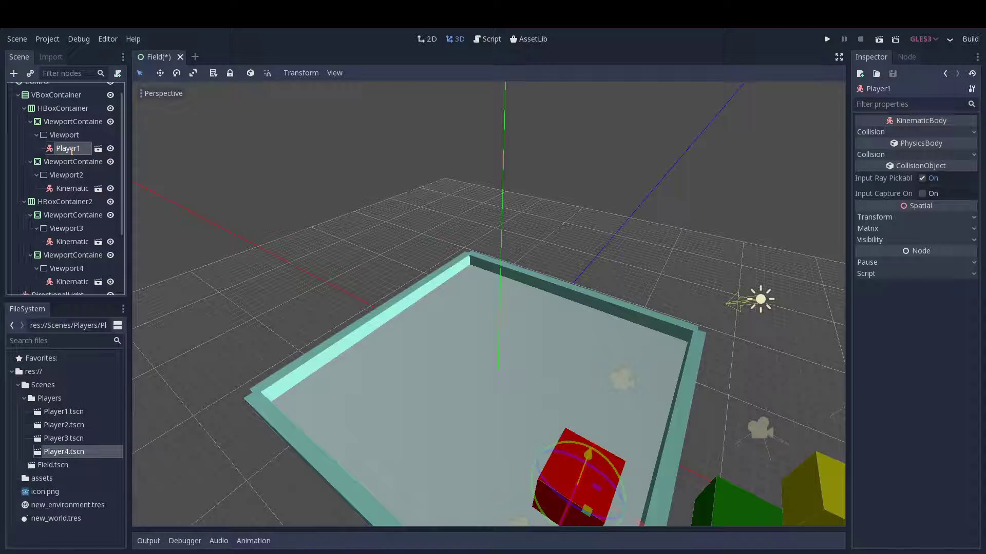
double_click(64, 189)
text(Player2)
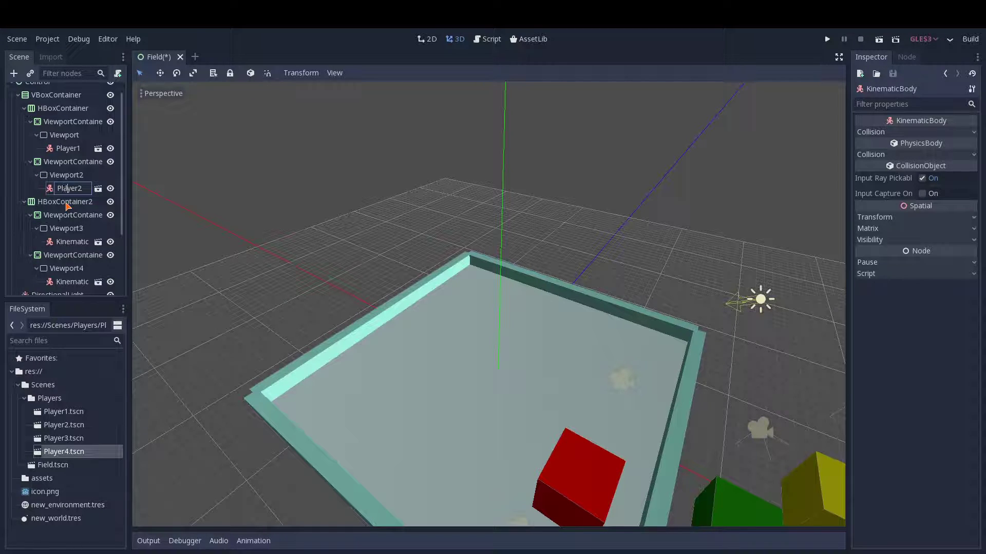
key(Return)
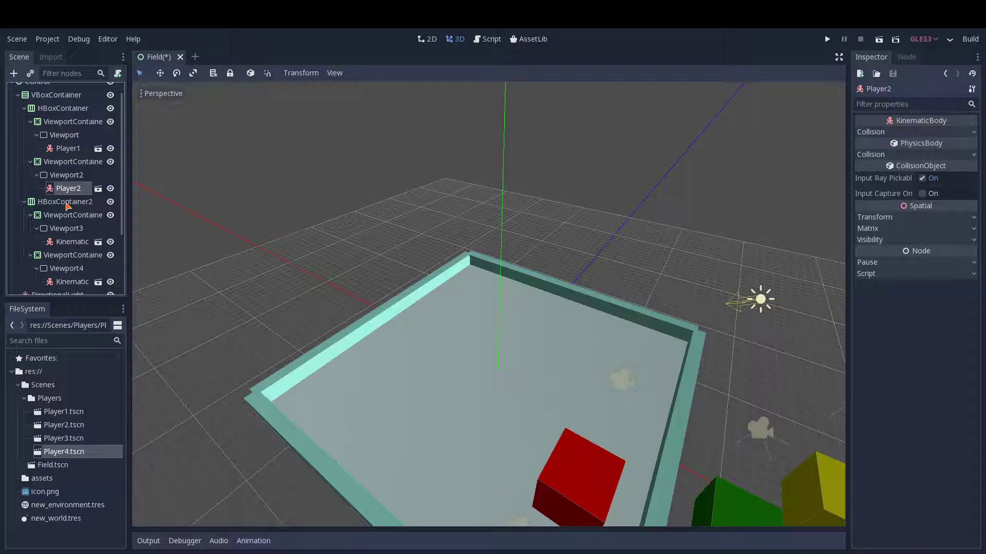
Rename the KinematicBody instances under Viewport3 and Viewport4 to Player3 and Player4
click(72, 241)
click(77, 242)
text(Player)
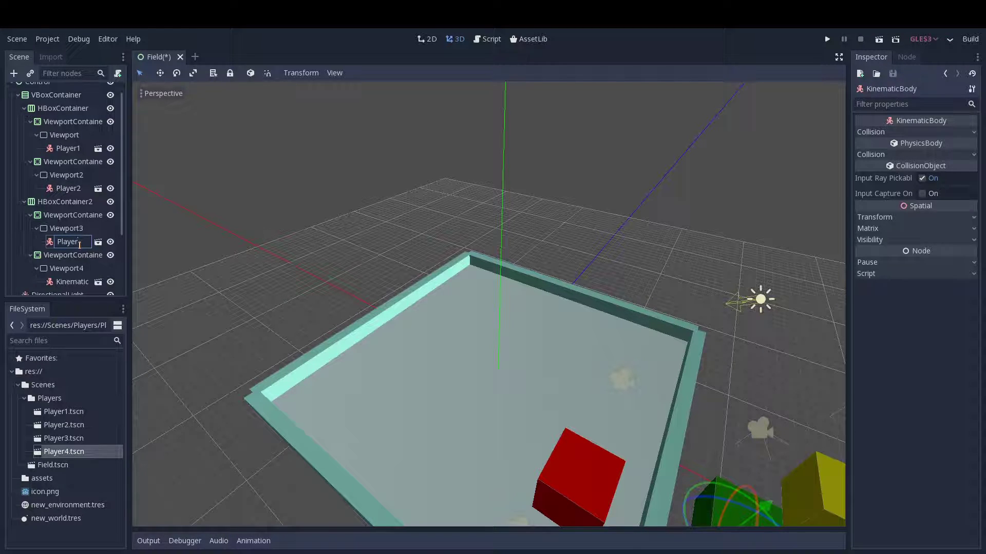
text(3)
key(Return)
scroll(80, 249, down, 2)
click(82, 201)
click(85, 201)
text(Player4)
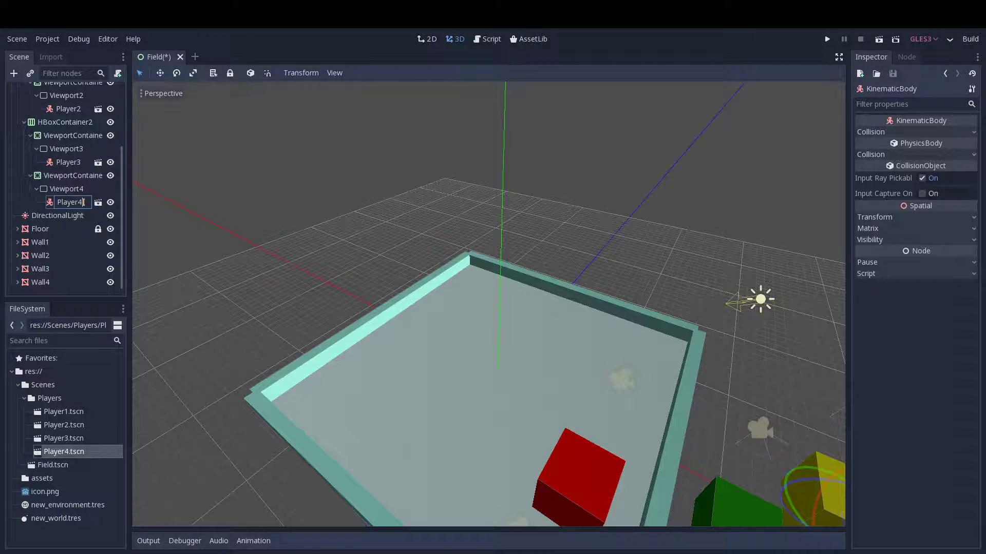
key(Return)
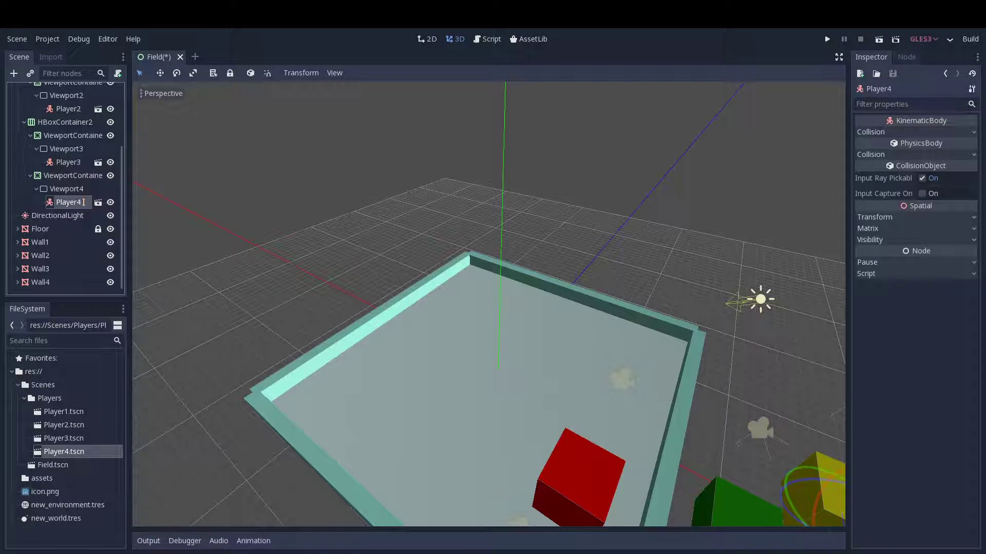
Move the red Player1 cube onto the arena floor in the far corner opposite the other players
middle_drag(437, 324, 480, 217)
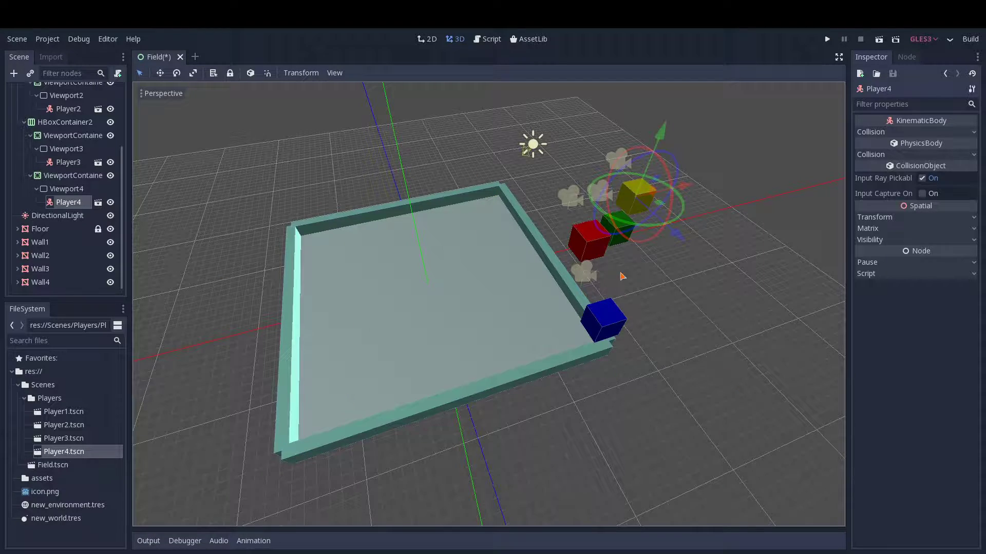
click(589, 246)
middle_drag(399, 186, 366, 186)
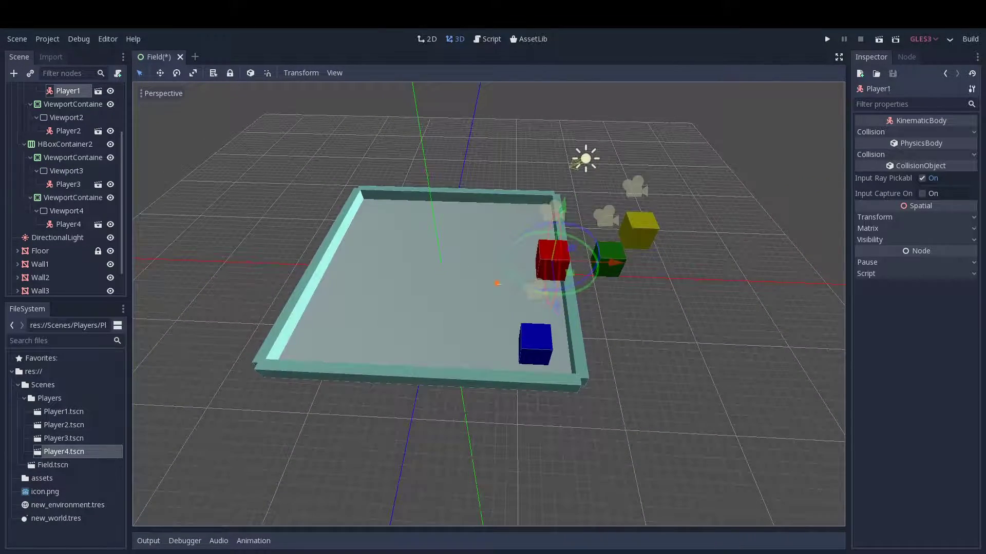
drag(570, 274, 325, 216)
click(326, 216)
click(380, 250)
drag(395, 263, 382, 225)
middle_drag(464, 232, 398, 352)
drag(403, 336, 409, 313)
Enable snapping and rotate Player1 diagonally so its camera looks from the corner toward the arena's centre
click(268, 74)
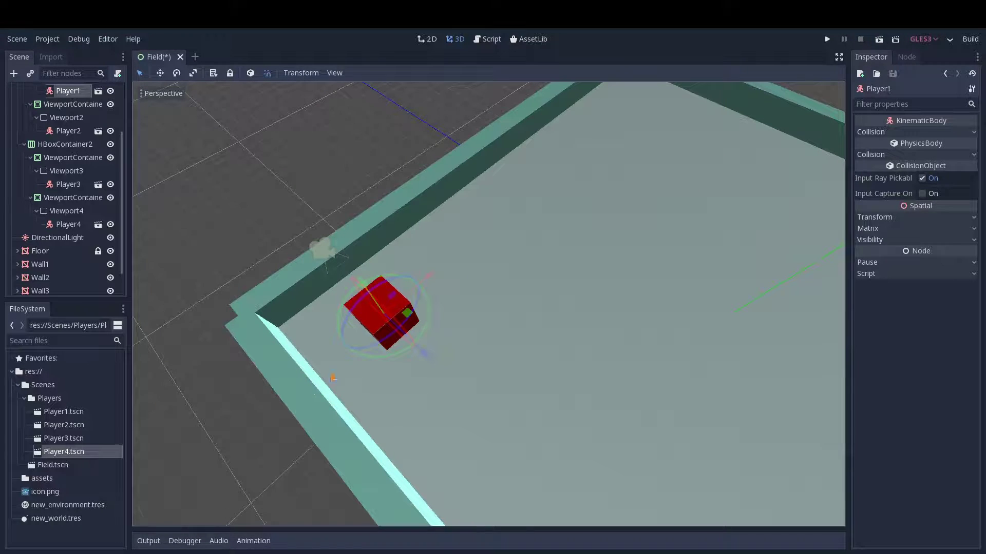
drag(356, 354, 384, 361)
middle_drag(493, 308, 587, 294)
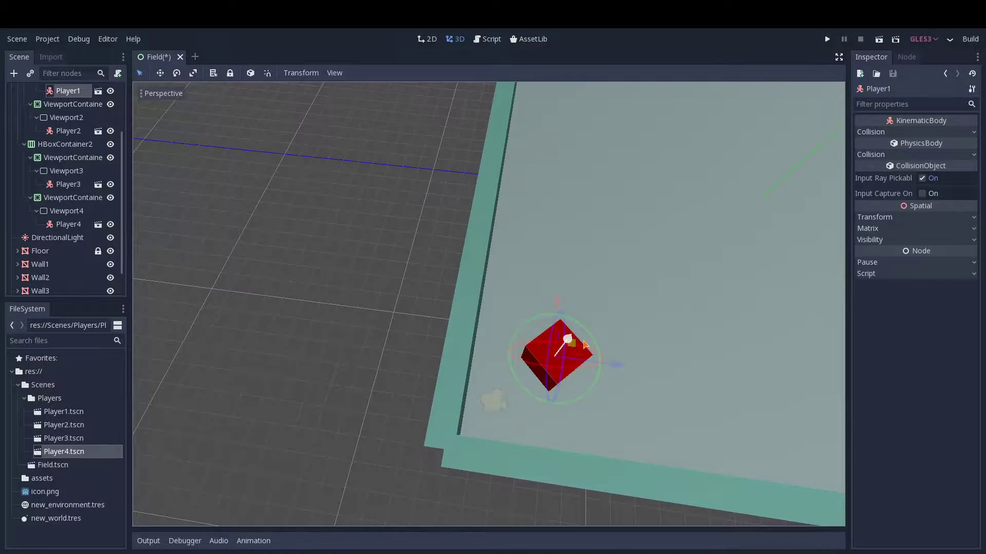
middle_drag(582, 344, 560, 331)
drag(522, 315, 535, 335)
drag(519, 385, 506, 383)
Move the yellow Player4 cube inside the walls to the arena corner near the DirectionalLight
scroll(676, 304, down, 10)
middle_drag(675, 304, 403, 314)
click(375, 329)
scroll(506, 347, up, 4)
middle_drag(506, 347, 528, 385)
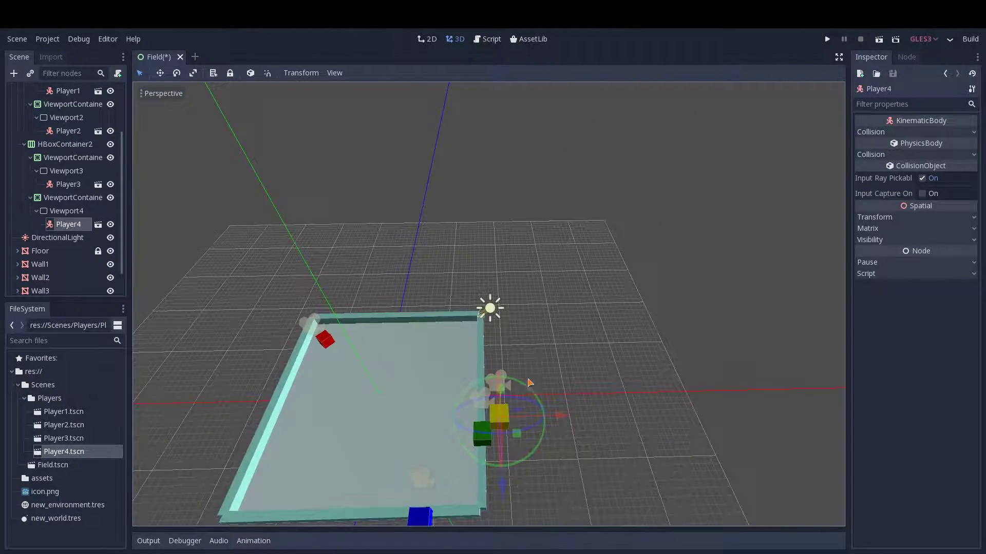
drag(517, 433, 470, 308)
drag(448, 255, 450, 305)
Place Player4 on the floor and rotate it so its camera sits in the corner facing the arena's centre
scroll(347, 357, up, 3)
scroll(346, 357, up, 5)
middle_drag(347, 357, 351, 286)
drag(362, 287, 404, 247)
middle_drag(404, 246, 470, 301)
drag(446, 333, 432, 299)
drag(494, 323, 499, 333)
Move the blue Player2 cube into the free arena corner beside Player1 and rotate it so its camera faces the arena's centre
scroll(499, 332, down, 6)
middle_drag(500, 331, 494, 295)
click(319, 276)
drag(319, 277, 395, 340)
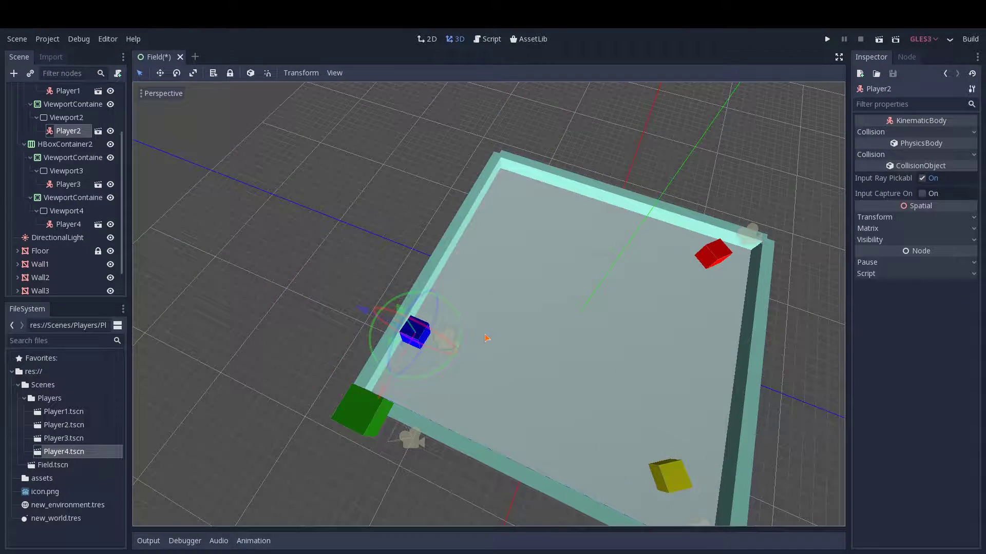
click(426, 320)
drag(382, 393, 482, 252)
click(456, 259)
drag(473, 193, 499, 210)
middle_drag(497, 211, 568, 231)
drag(435, 273, 533, 170)
drag(446, 256, 444, 261)
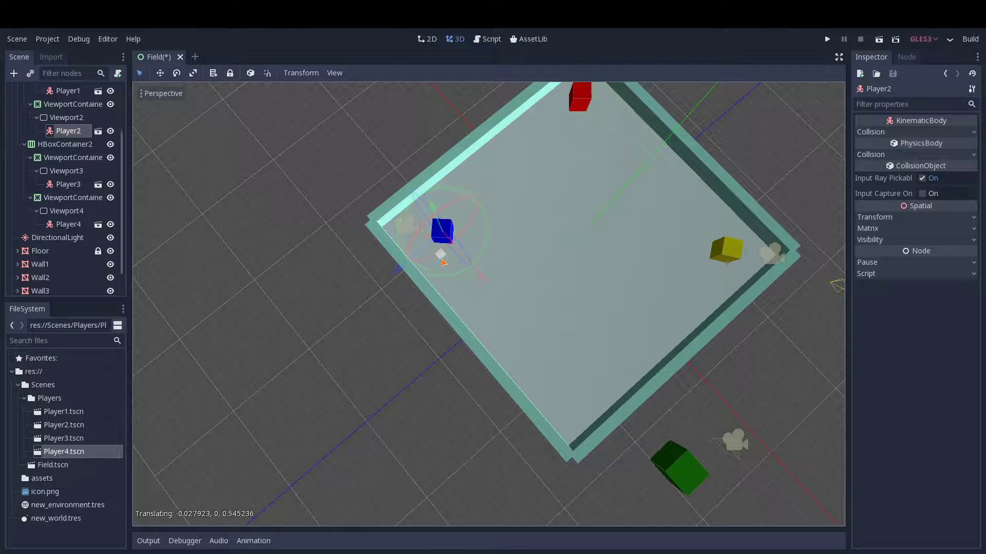
Move the green Player3 cube onto the floor in the last empty arena corner and rotate it to face the centre
click(703, 485)
drag(718, 497, 599, 375)
middle_drag(599, 375, 560, 254)
scroll(506, 298, up, 6)
drag(666, 215, 665, 241)
middle_drag(498, 231, 430, 314)
scroll(431, 315, down, 9)
drag(442, 391, 540, 281)
click(478, 402)
click(484, 379)
drag(483, 398, 487, 411)
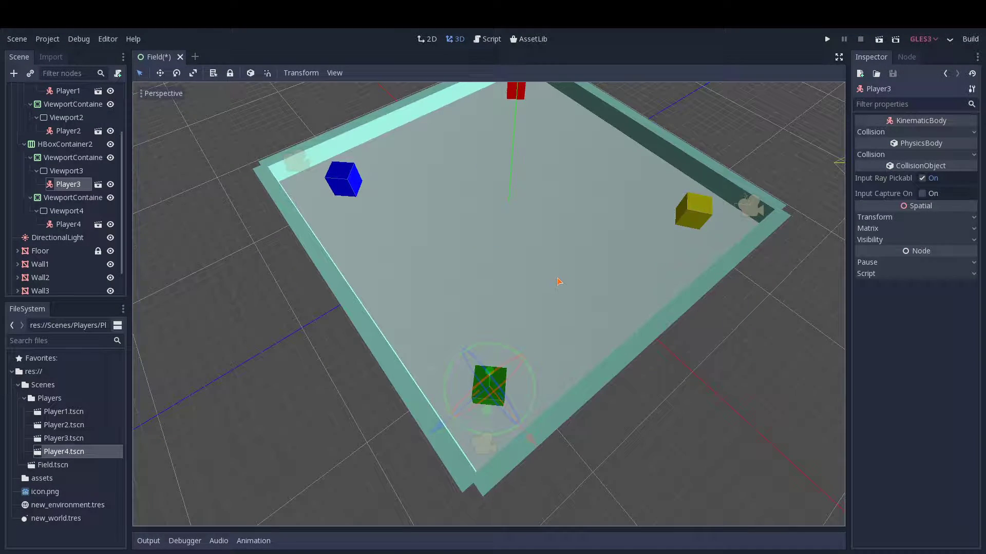
Save the Field scene with all four players placed in the arena corners
key(ctrl+s)
middle_drag(556, 267, 494, 296)
scroll(494, 296, up, 3)
middle_drag(521, 327, 472, 207)
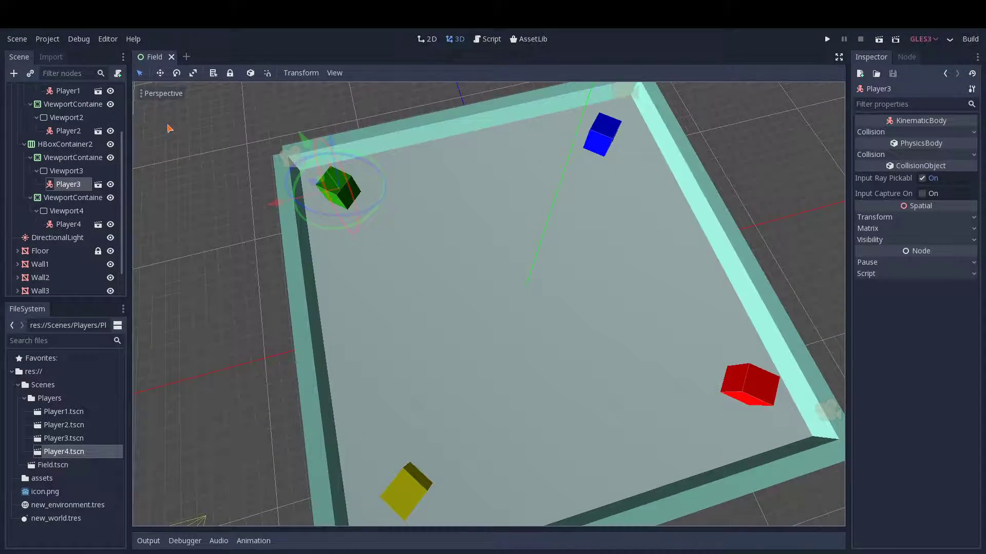
Enable Expand in the horizontal and vertical size flags of the VBoxContainer
scroll(64, 175, up, 3)
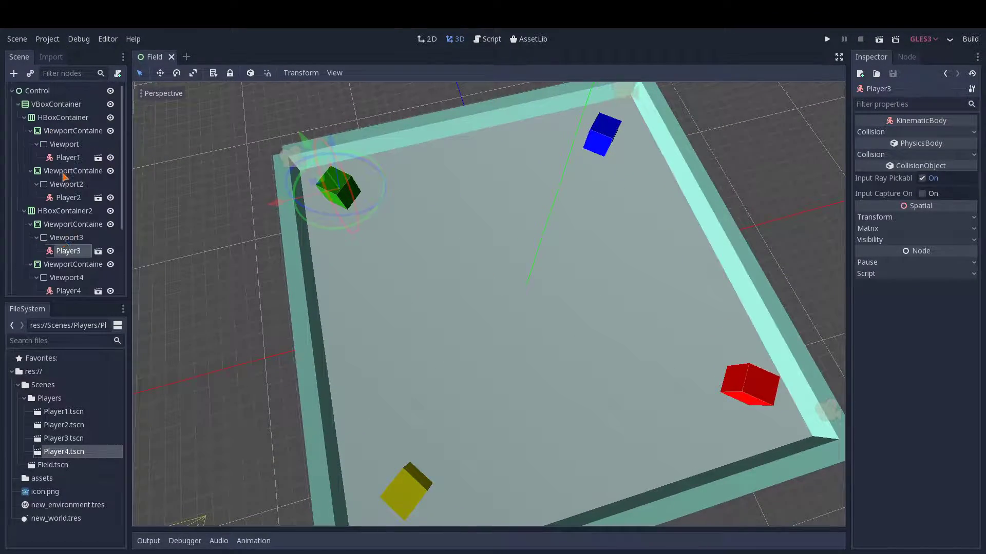
click(46, 106)
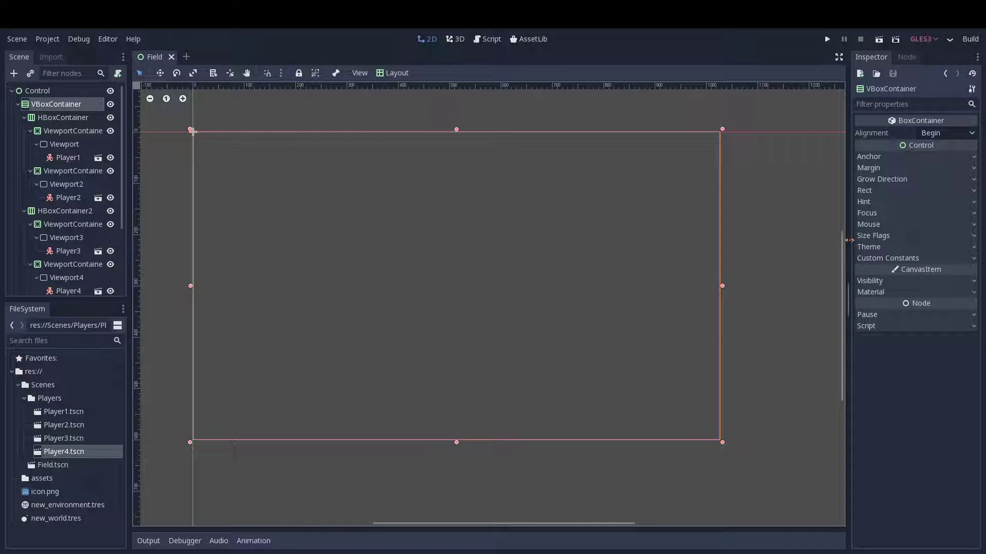
click(880, 237)
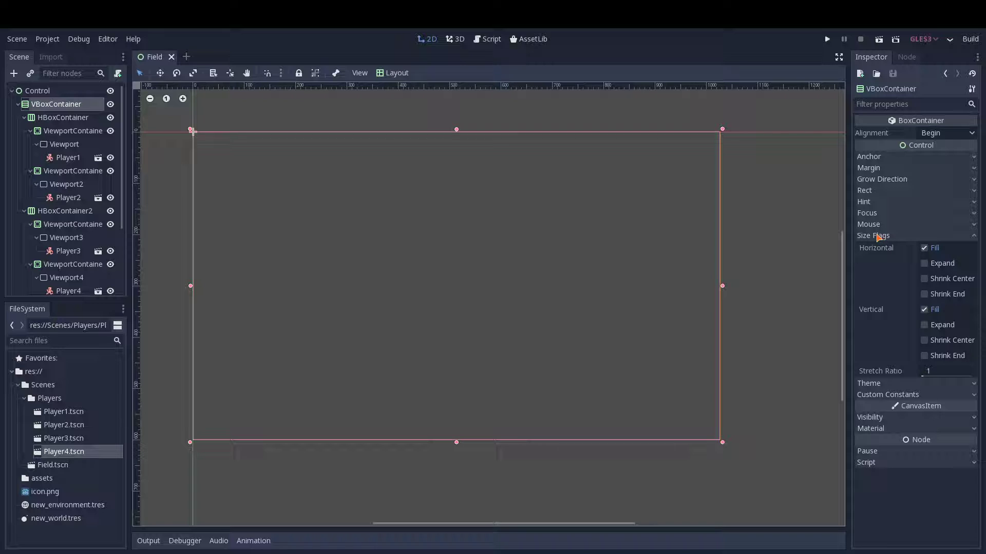
click(925, 264)
click(924, 323)
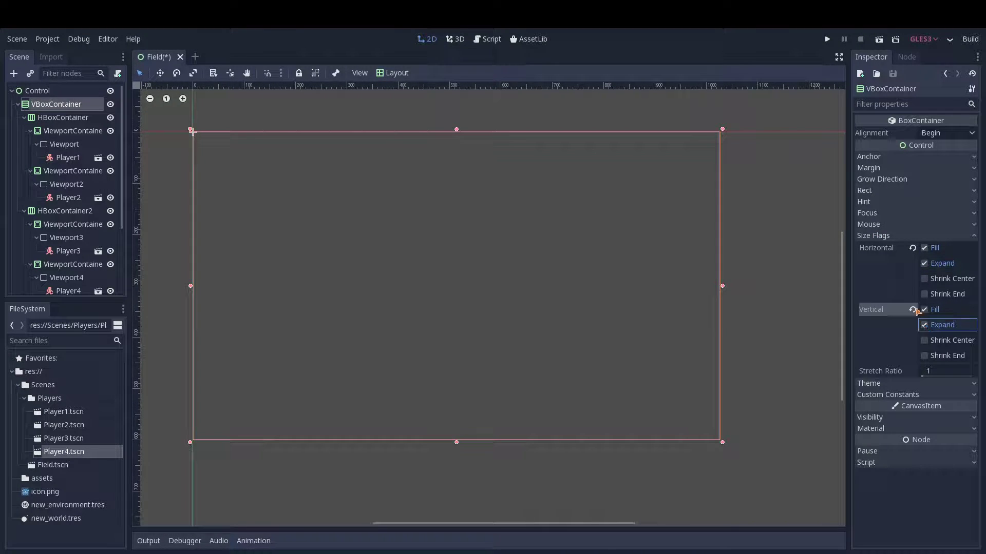
Enable horizontal and vertical Expand in the size flags of the first HBoxContainer
click(52, 117)
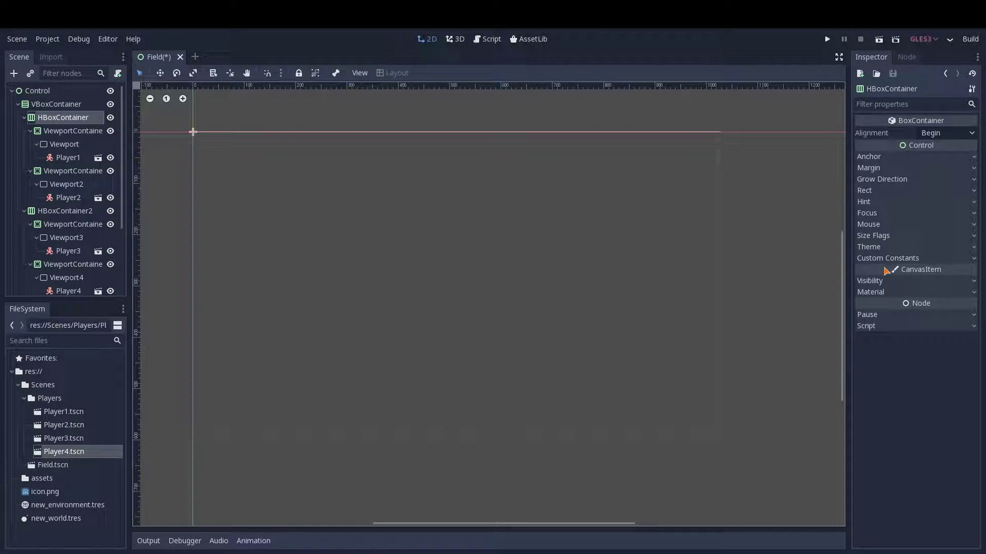
click(875, 236)
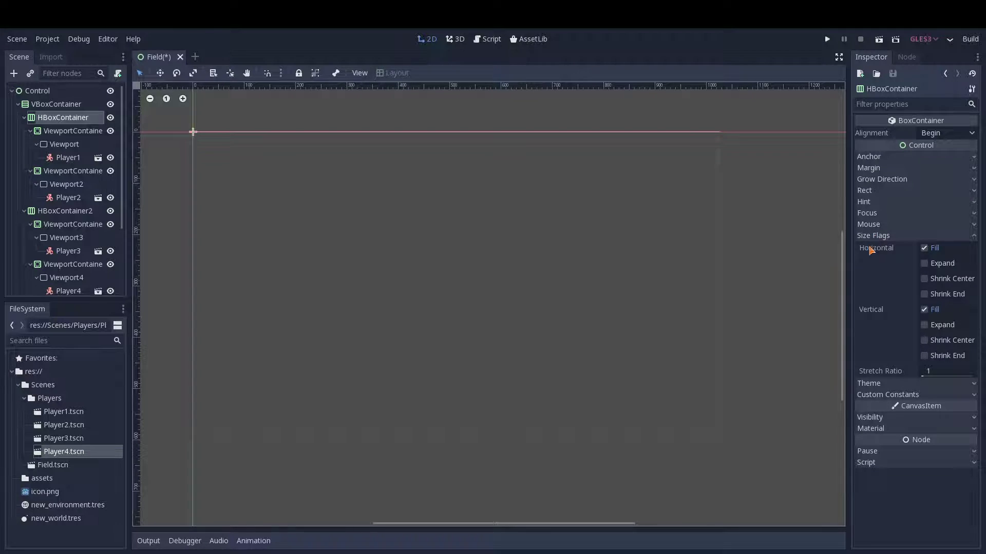
click(925, 264)
click(925, 324)
Enable horizontal and vertical Expand in HBoxContainer2's size flags and compare the areas of both rows
click(43, 212)
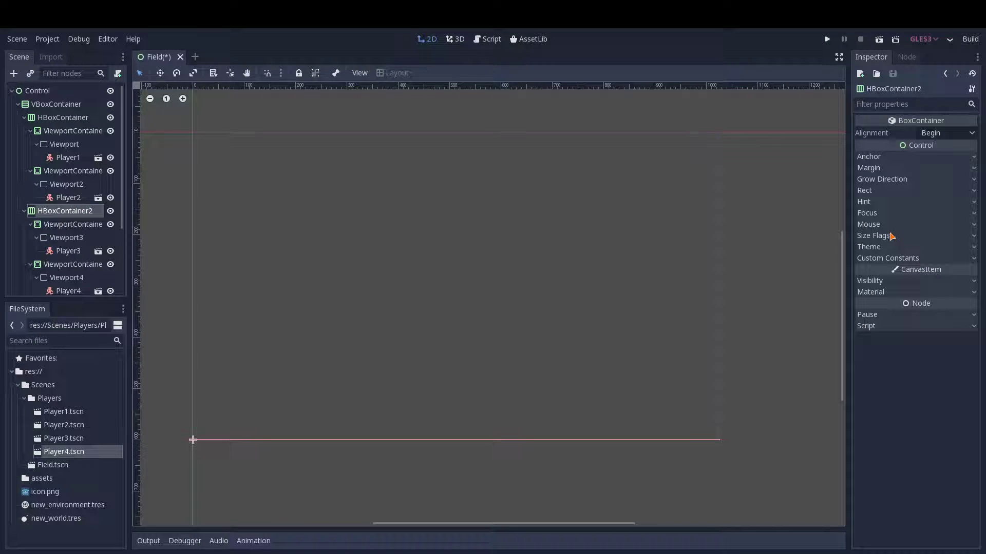
click(892, 236)
click(925, 263)
click(925, 325)
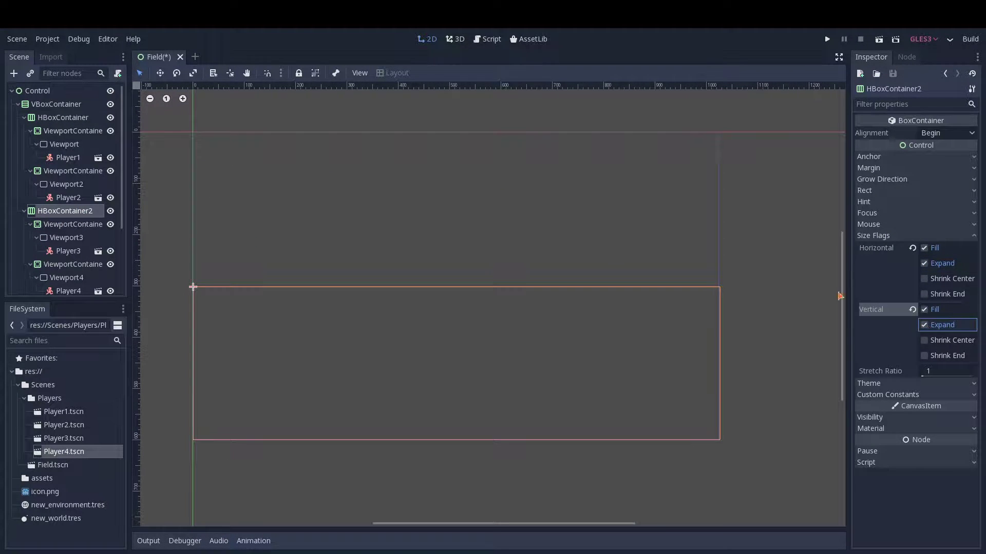
click(40, 119)
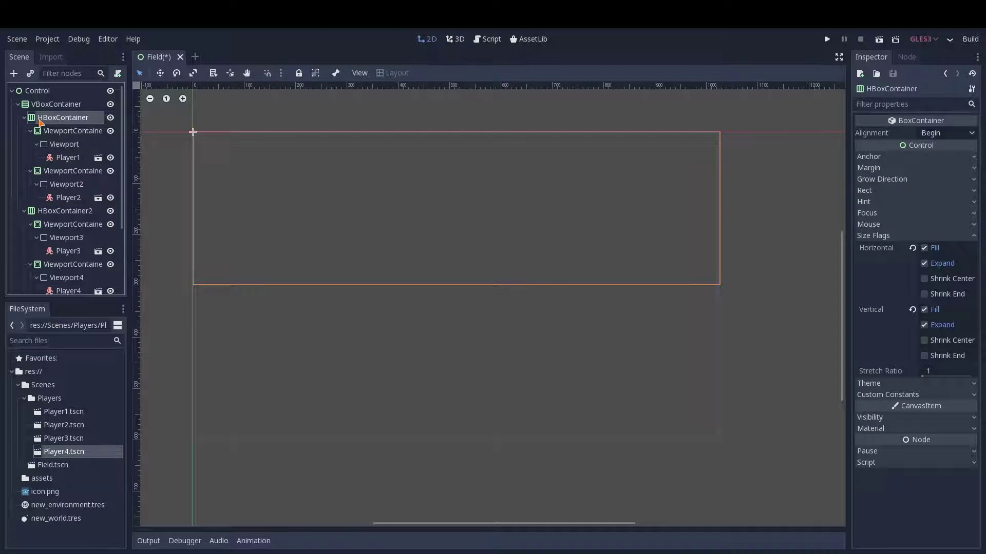
click(43, 211)
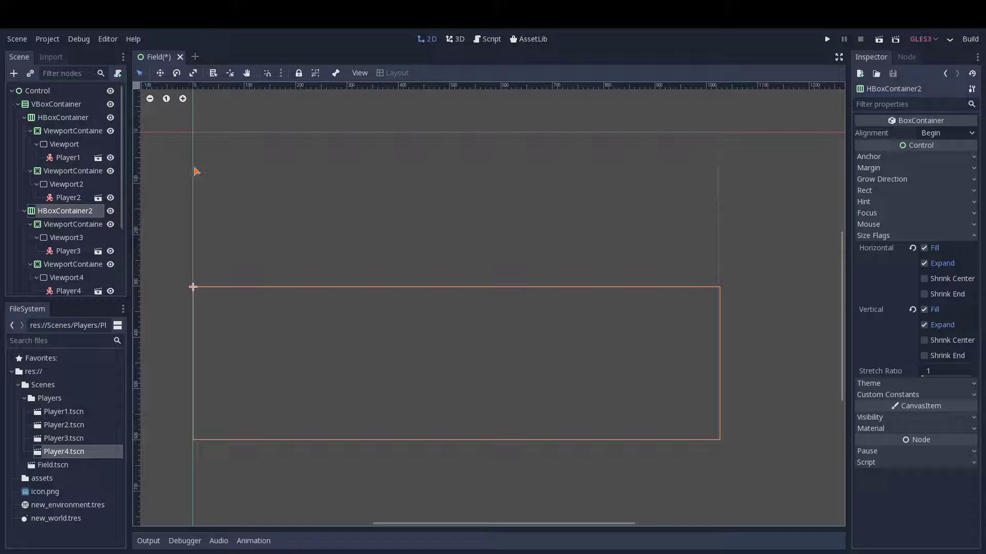
Set Player1's ViewportContainer to expand both horizontally and vertically in its size flags
click(67, 131)
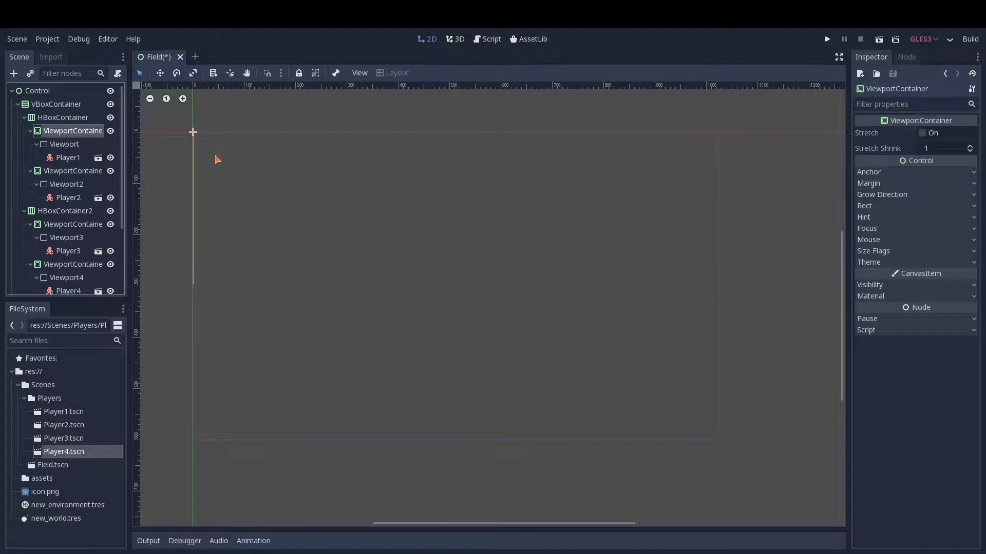
click(879, 251)
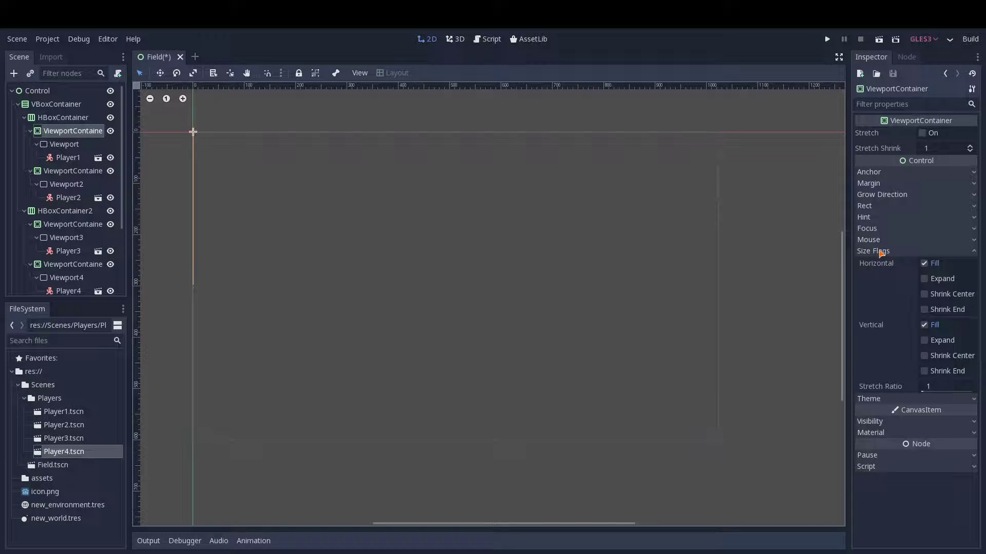
click(924, 278)
click(925, 342)
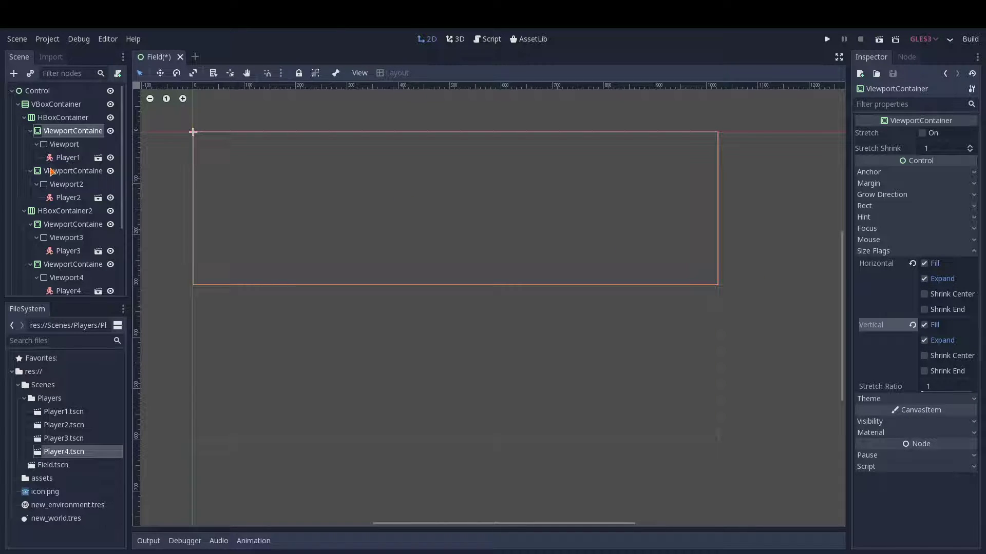
Set ViewportContainer2, which holds Player2's viewport, to expand both horizontally and vertically
click(67, 171)
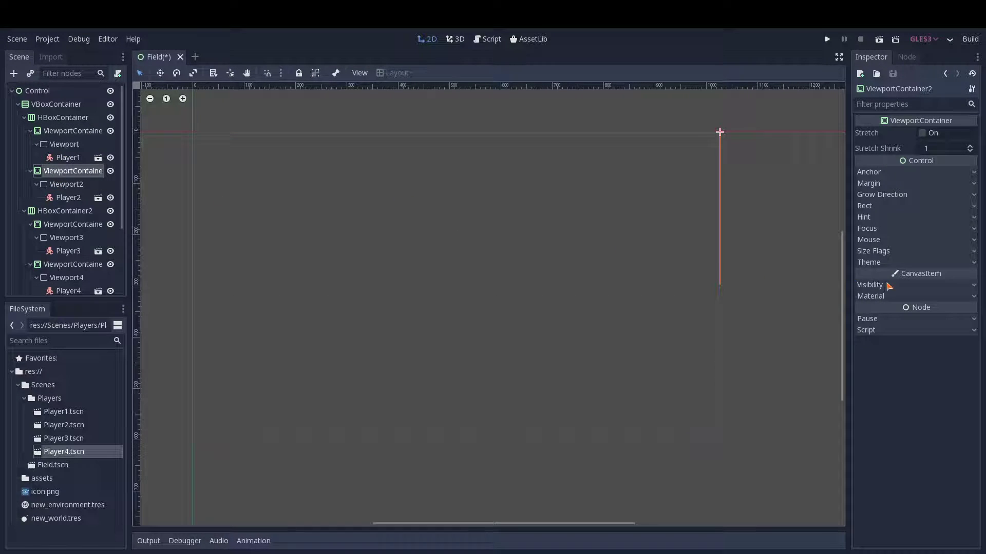
click(883, 251)
click(924, 279)
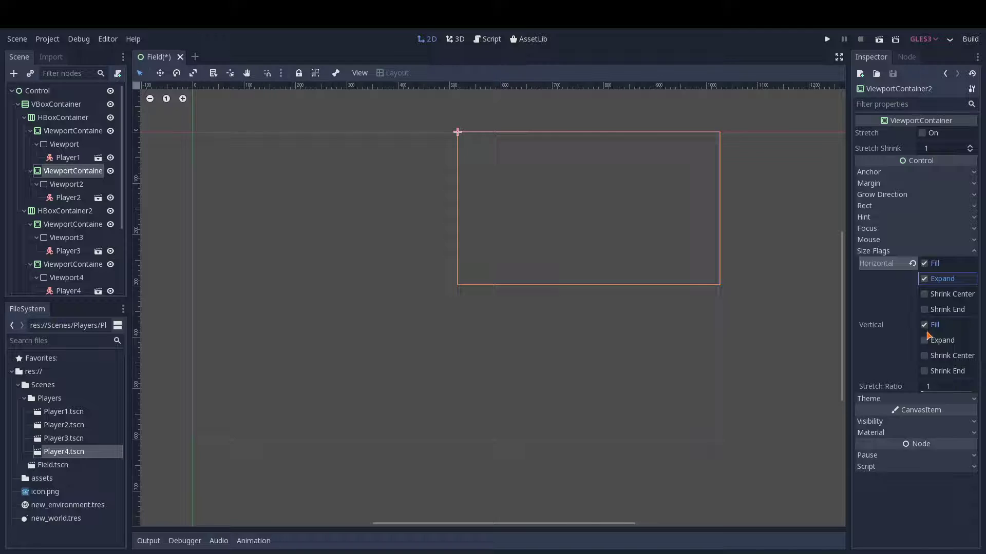
click(925, 340)
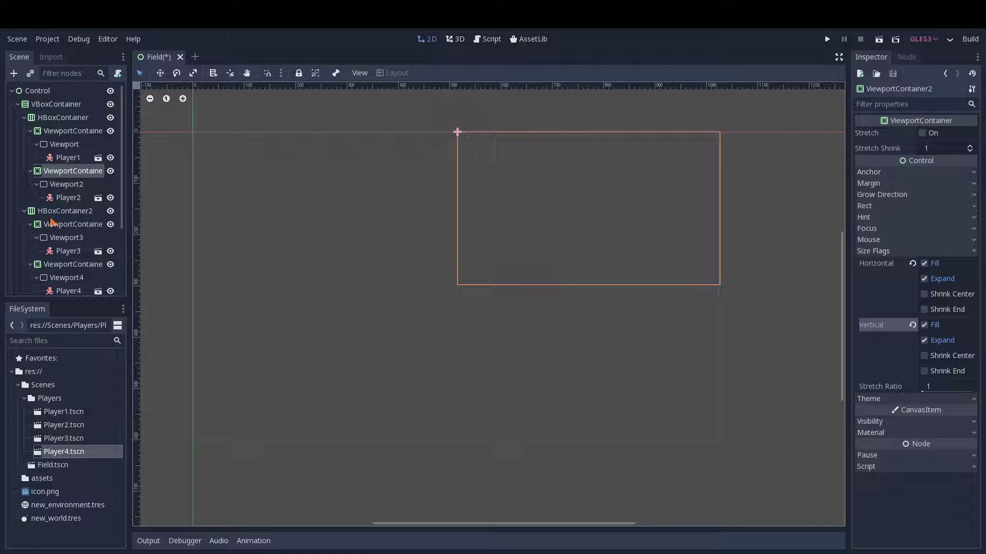
Set ViewportContainer3, which holds Player3's viewport, to expand both horizontally and vertically
click(51, 225)
click(880, 252)
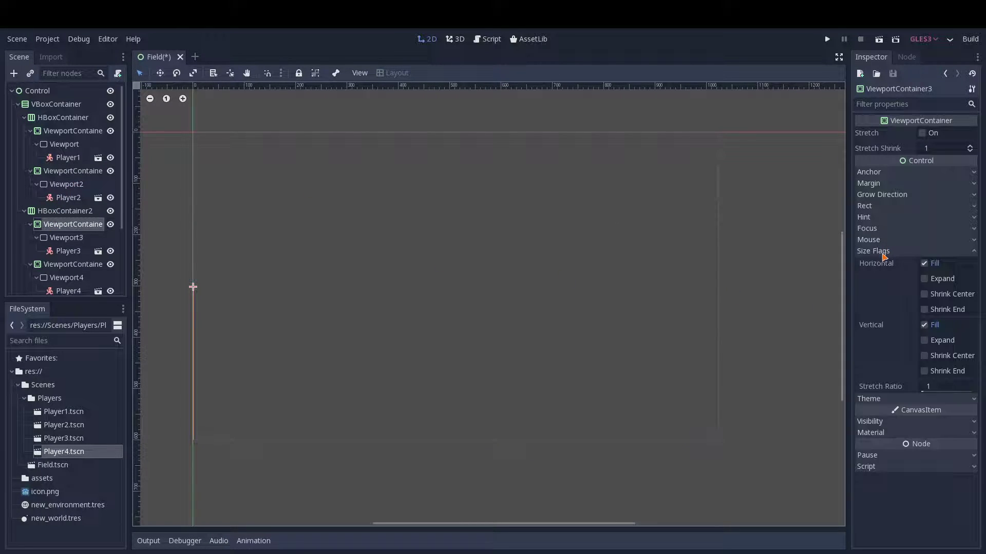
click(924, 279)
click(925, 340)
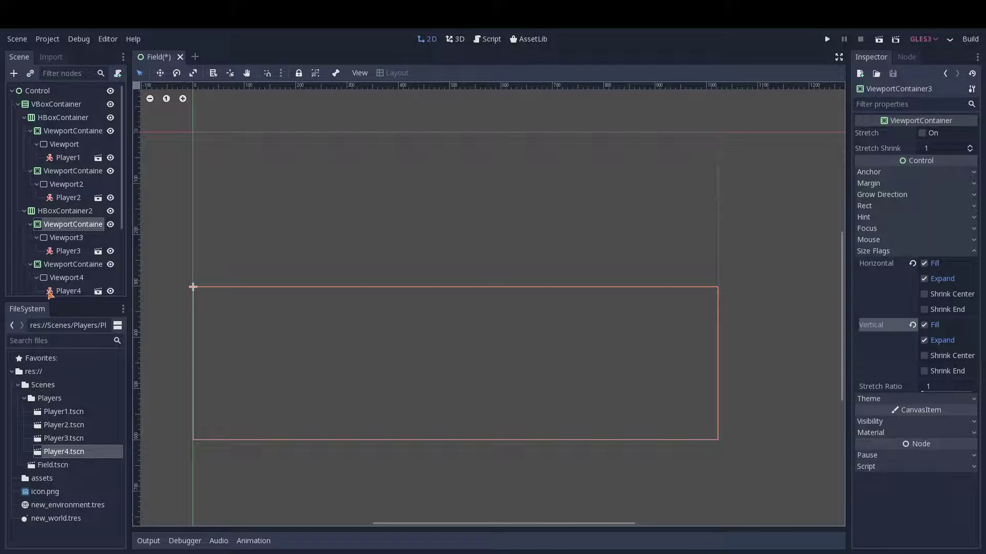
Set ViewportContainer4 to expand horizontally and vertically, and check the screen area of each of the four viewport containers
click(59, 265)
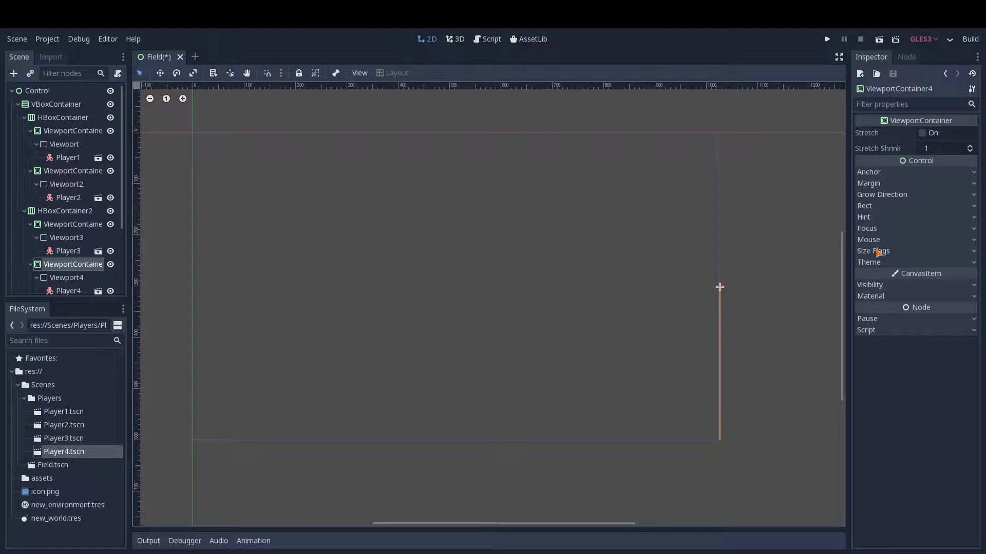
click(879, 252)
click(925, 279)
click(925, 340)
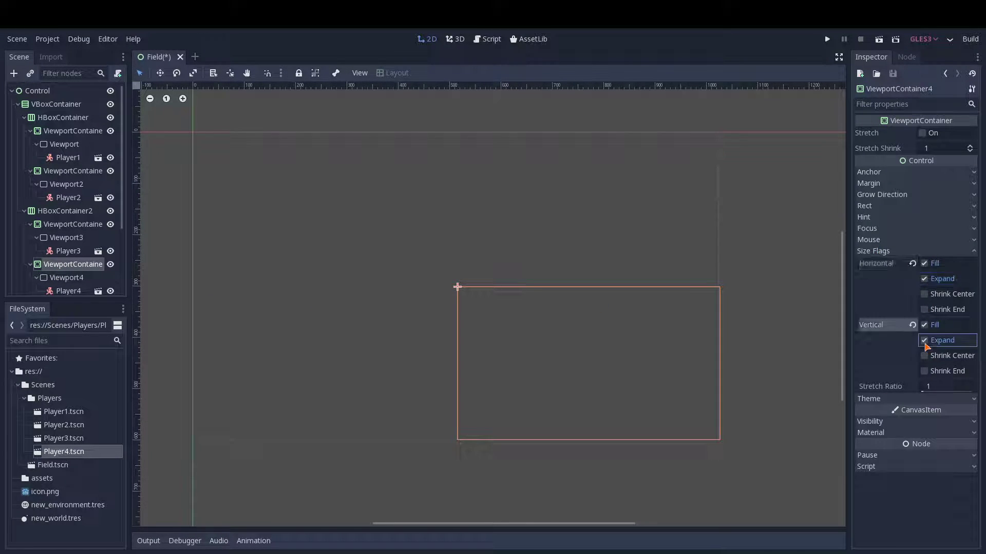
click(72, 132)
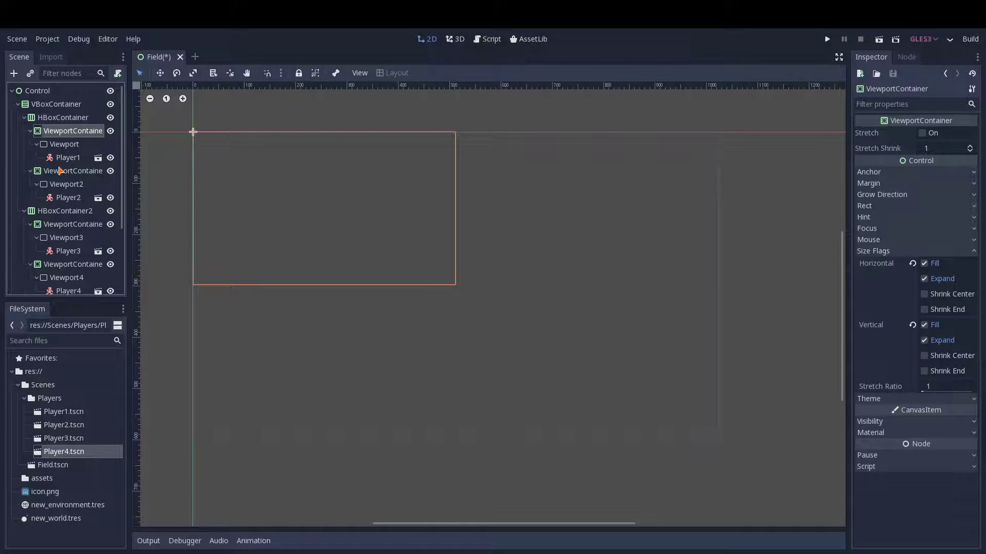
click(62, 171)
click(71, 225)
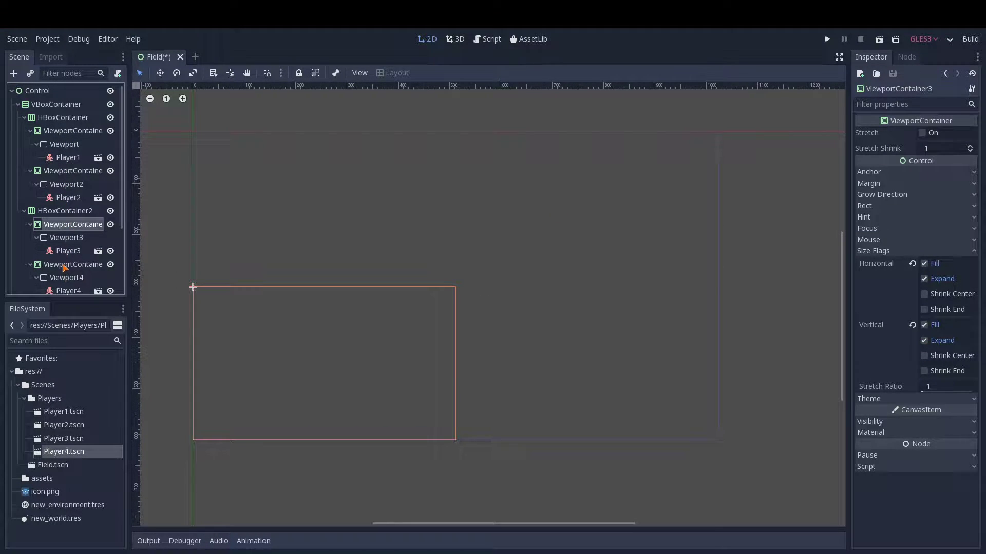
click(65, 264)
middle_drag(592, 176, 613, 185)
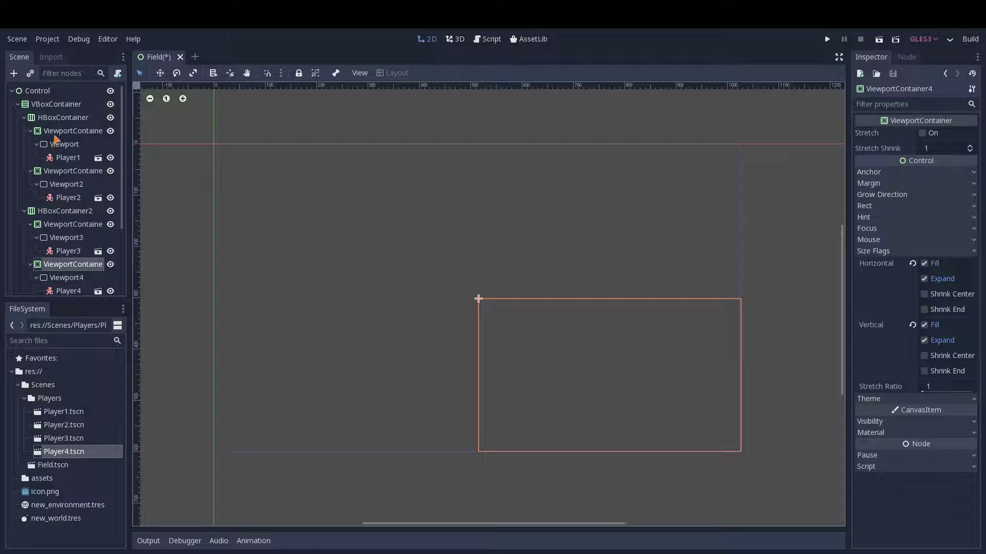
Turn on Stretch for all four viewport containers so each viewport fills its quarter of the screen
click(58, 132)
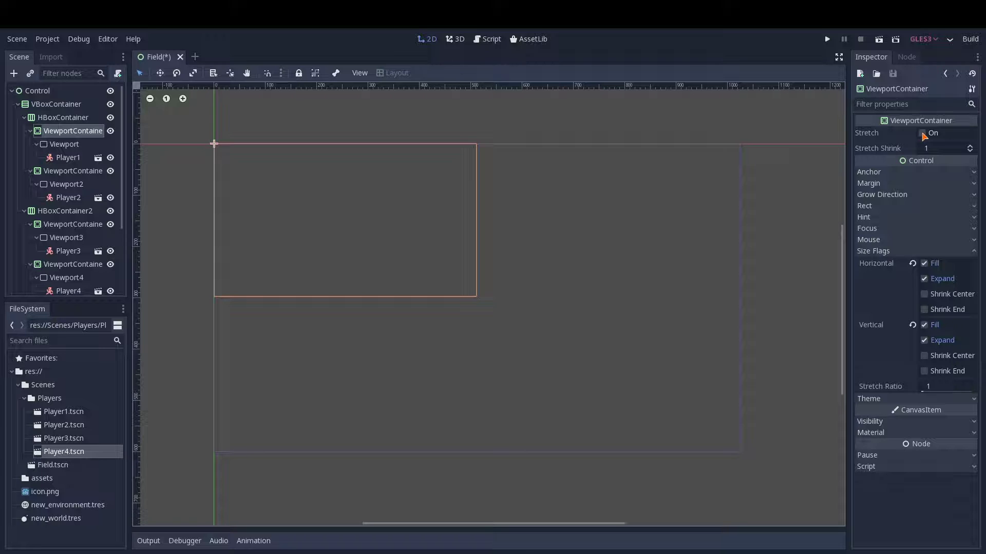
click(922, 134)
click(41, 170)
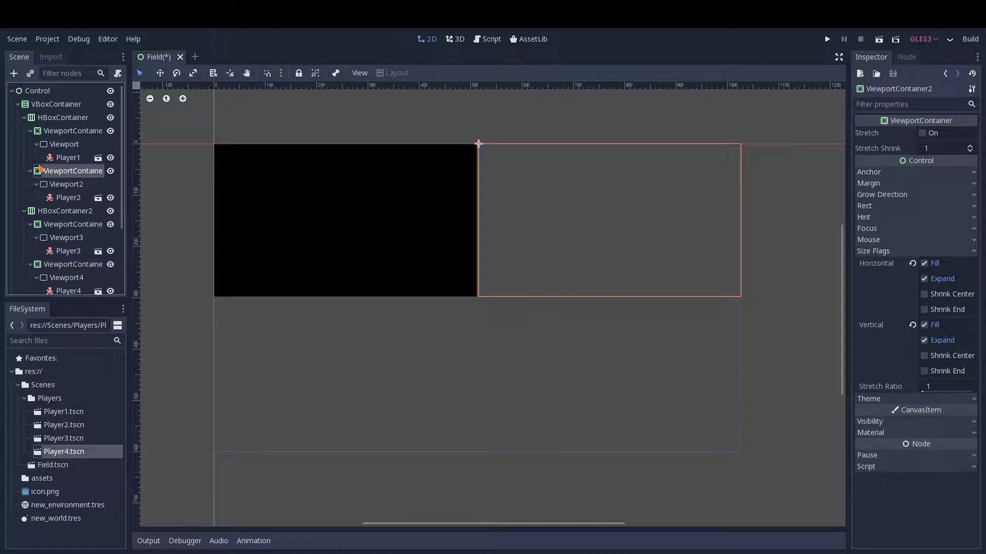
click(922, 133)
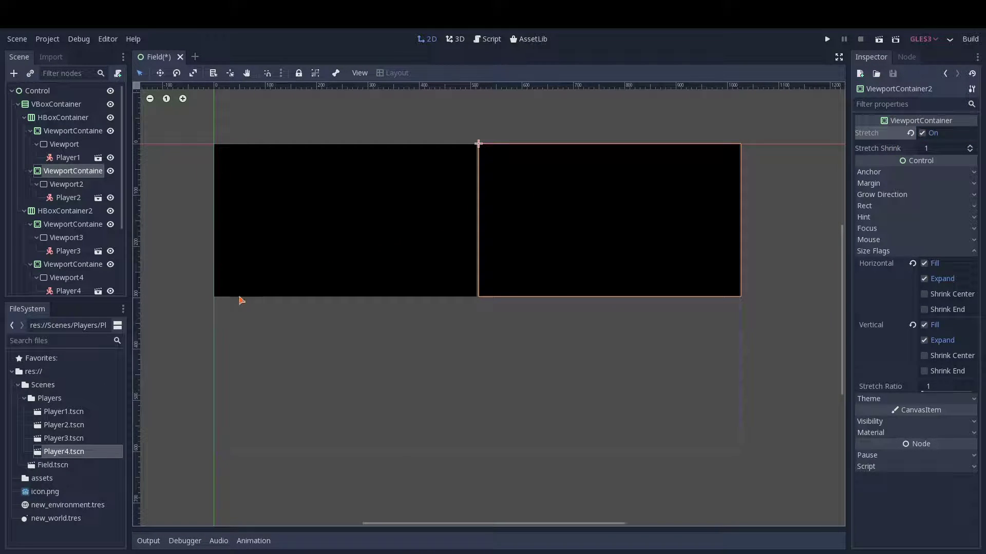
click(64, 225)
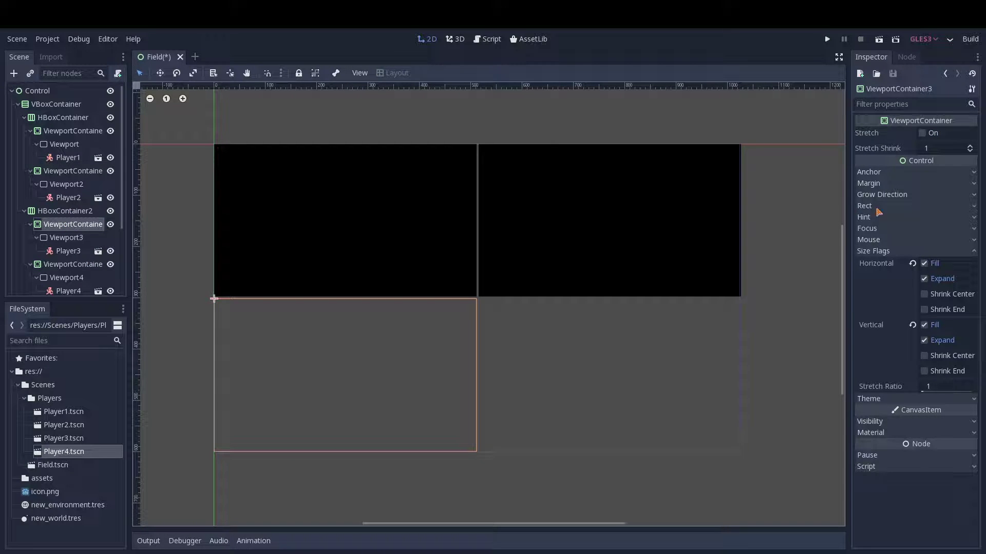
click(922, 133)
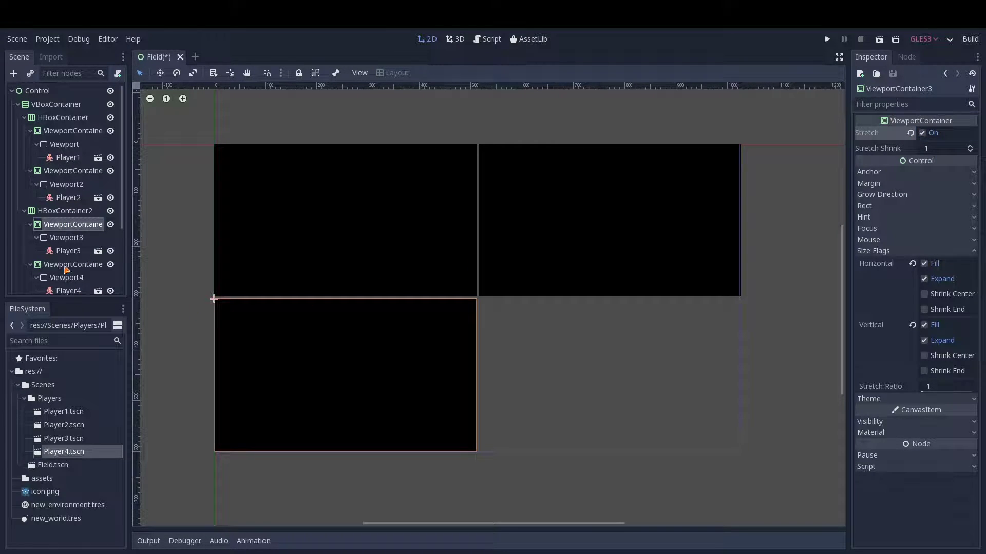
click(67, 264)
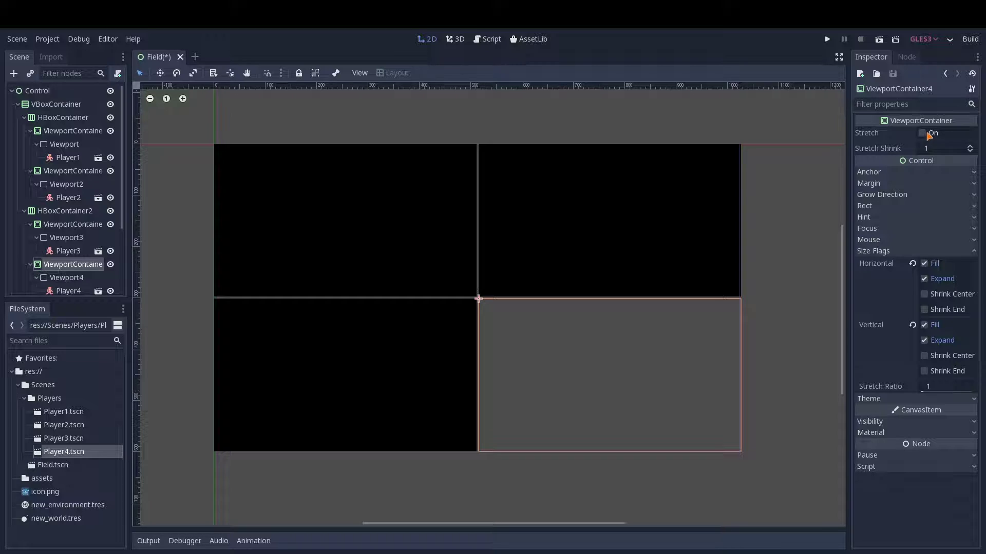
click(922, 133)
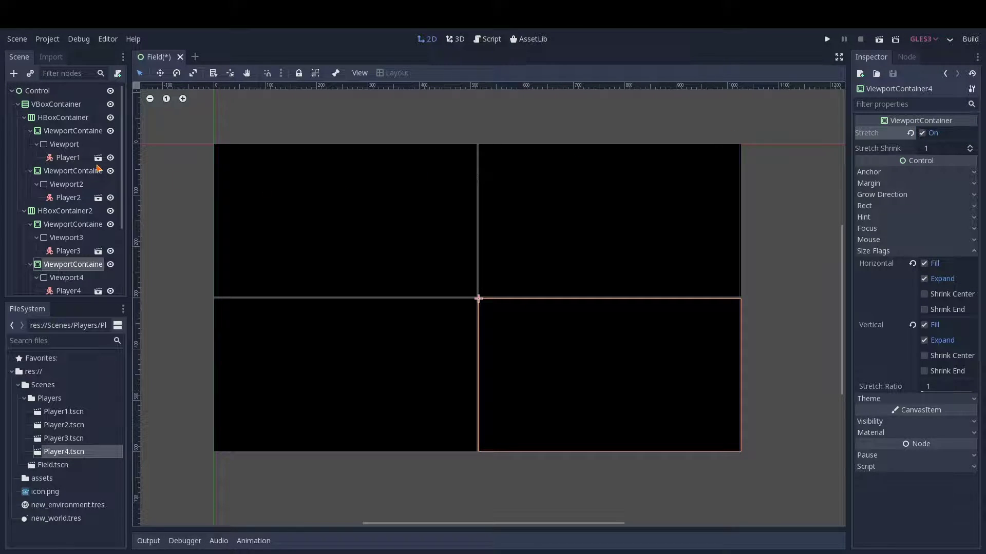
click(57, 133)
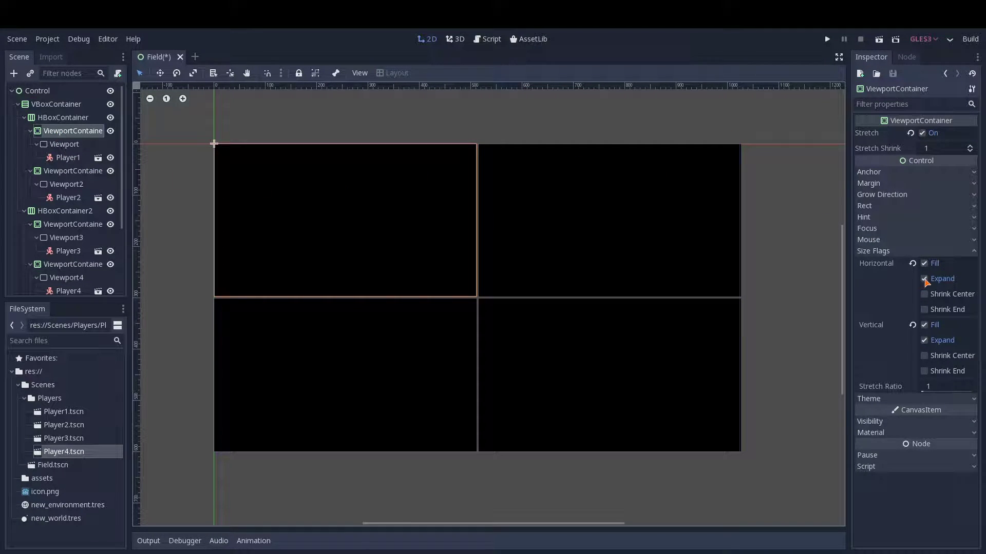
Try turning the horizontal and vertical Expand flags off and back on for the viewport containers of Player1 and Player3
click(924, 279)
click(924, 279)
click(923, 340)
click(924, 340)
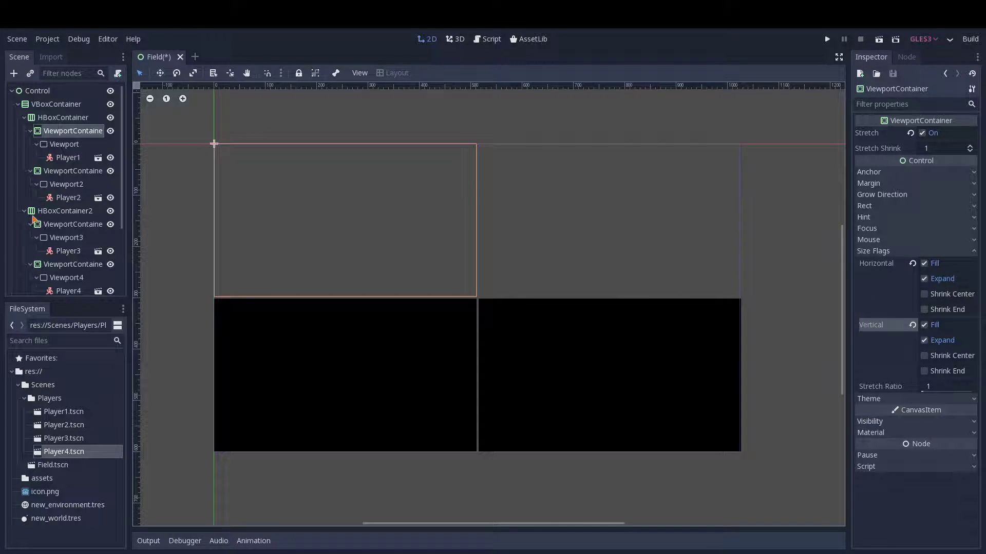
click(52, 225)
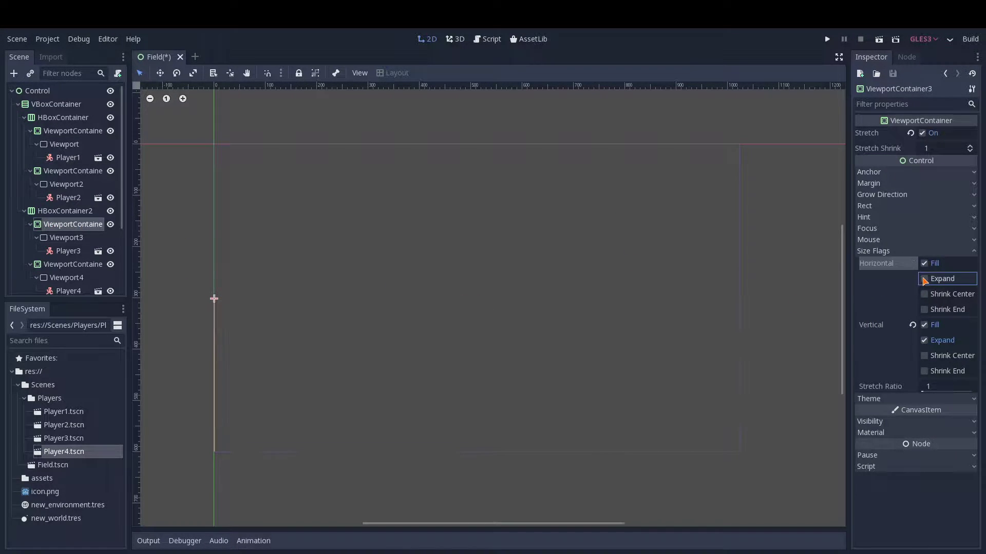
click(925, 340)
click(924, 340)
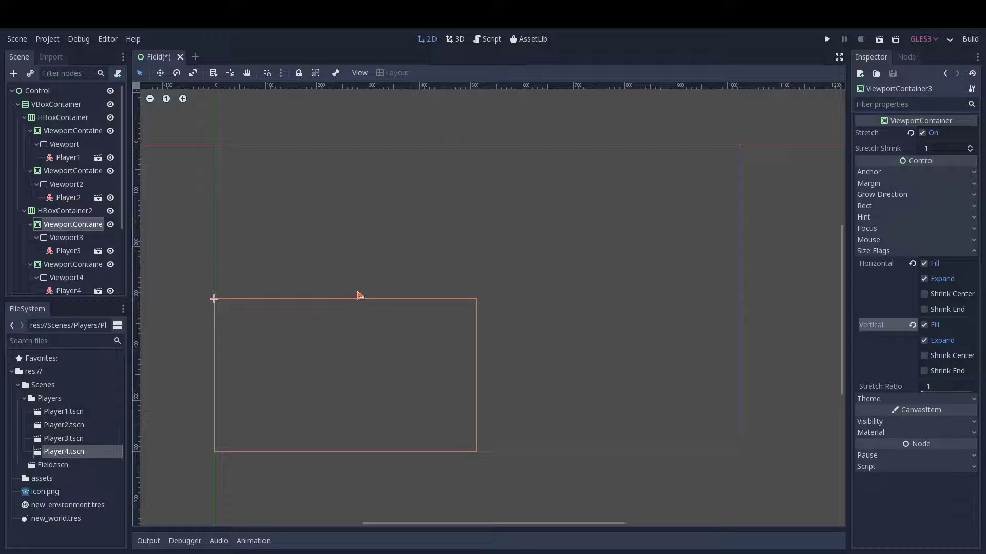
Save and close the Field scene, and reopen Field.tscn to refresh the four viewport previews
key(ctrl+s)
click(172, 57)
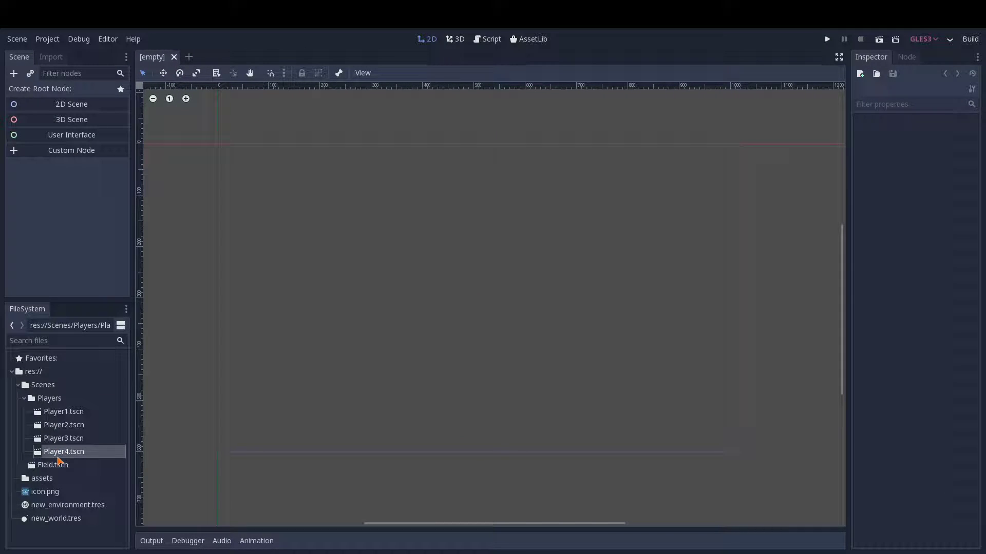
double_click(58, 462)
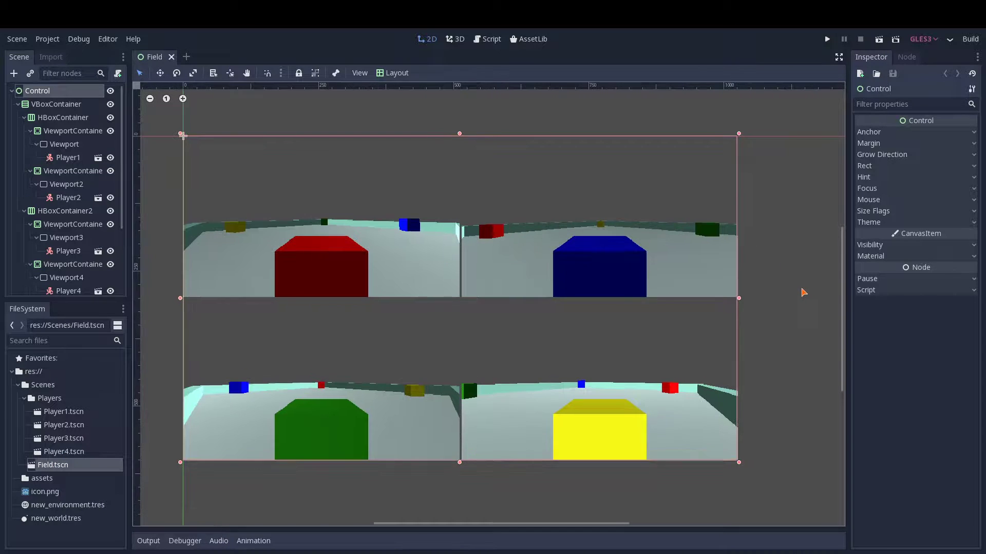
middle_drag(535, 237, 568, 244)
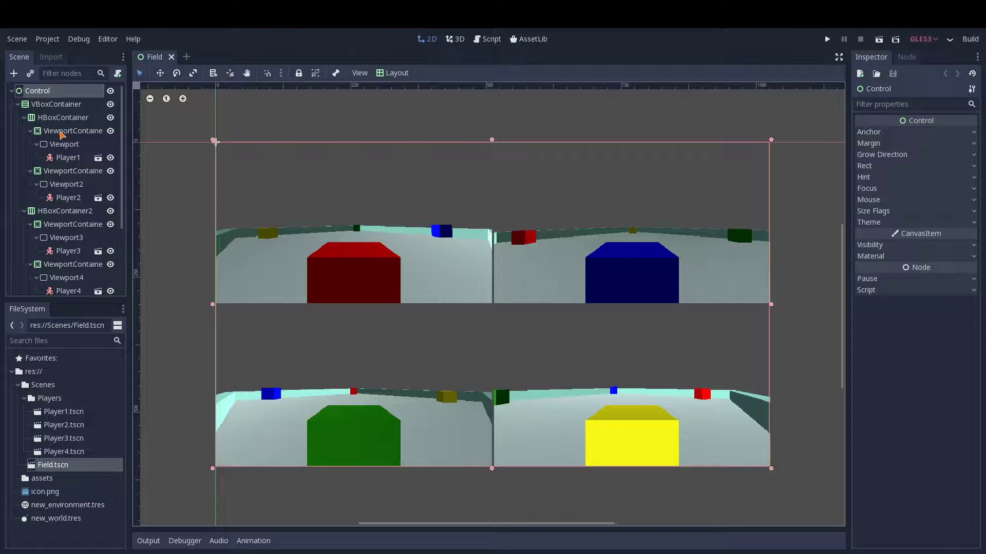
Examine Player1's viewport container and viewport, Player1's place in the 3D arena, and the VBoxContainer layout
click(61, 132)
click(60, 145)
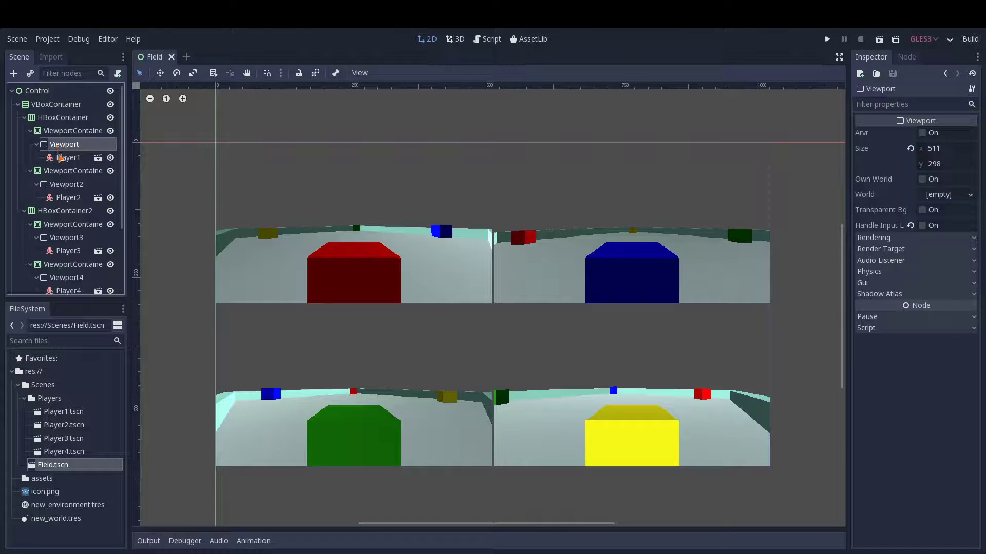
click(60, 160)
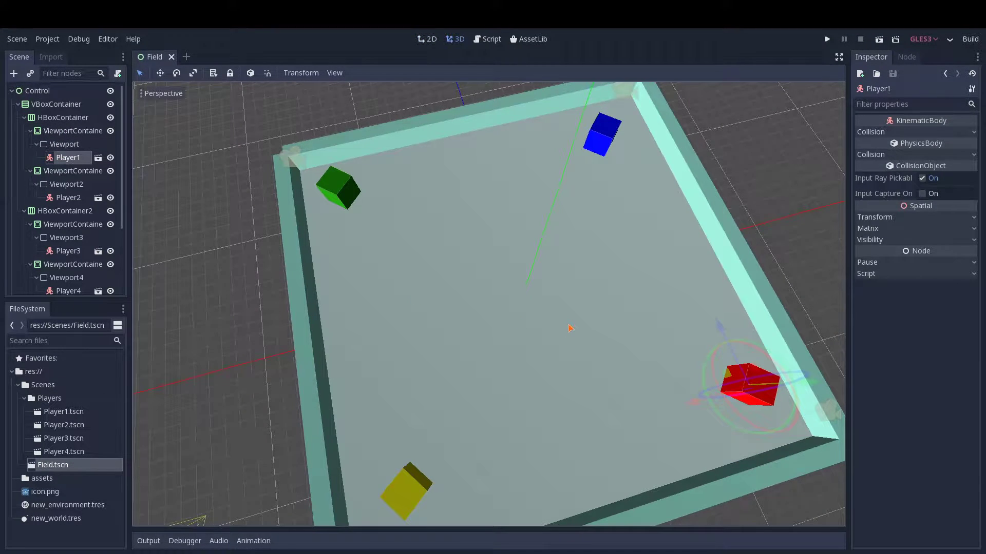
middle_drag(592, 305, 562, 295)
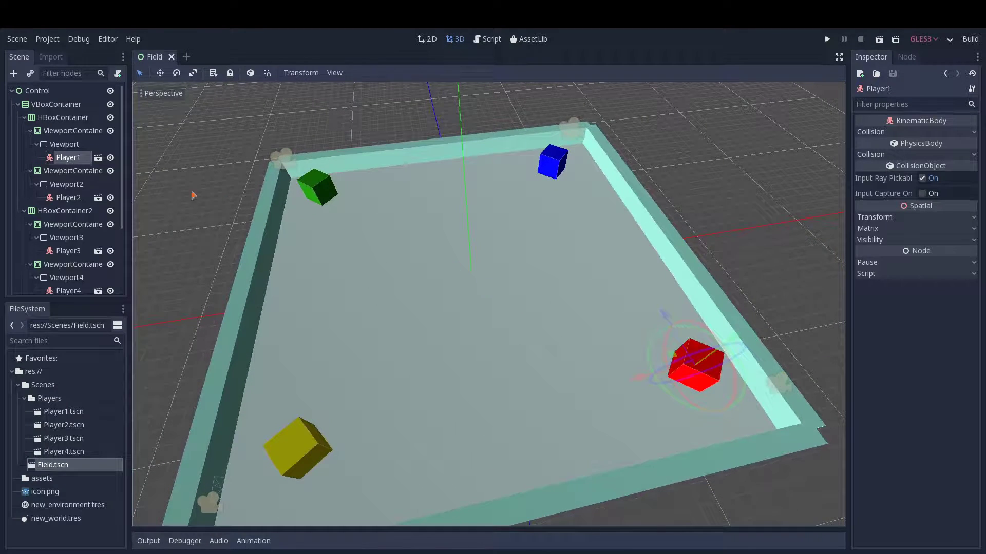
click(51, 146)
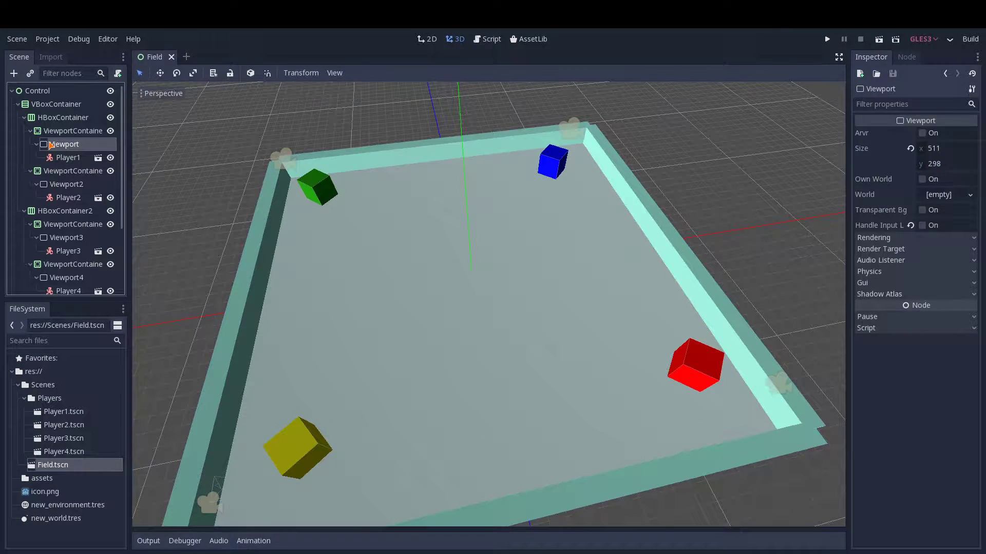
click(37, 105)
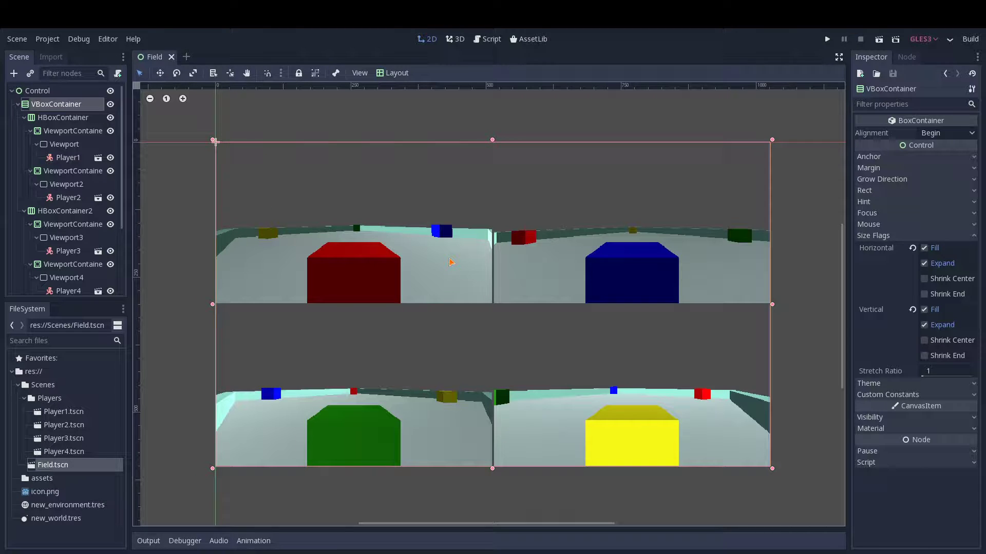
Attach a new GDScript to the Player1 node, saved as res://Scenes/Players/Player1.gd and inheriting KinematicBody
click(61, 159)
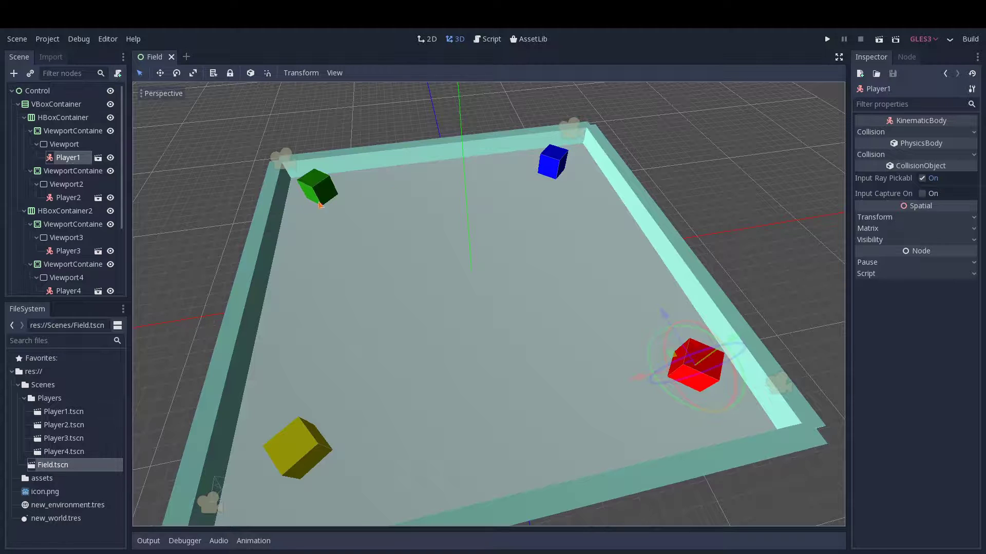
click(117, 74)
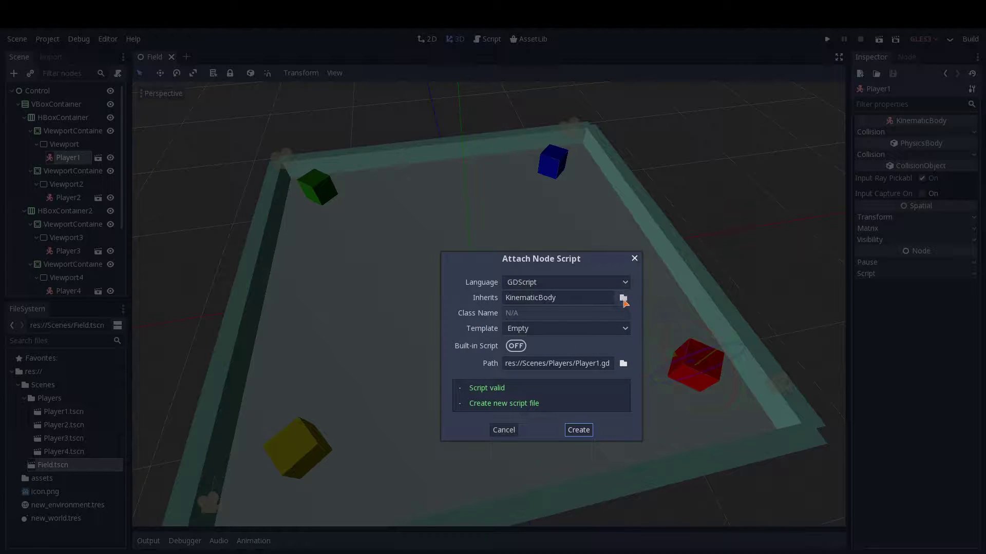
click(622, 364)
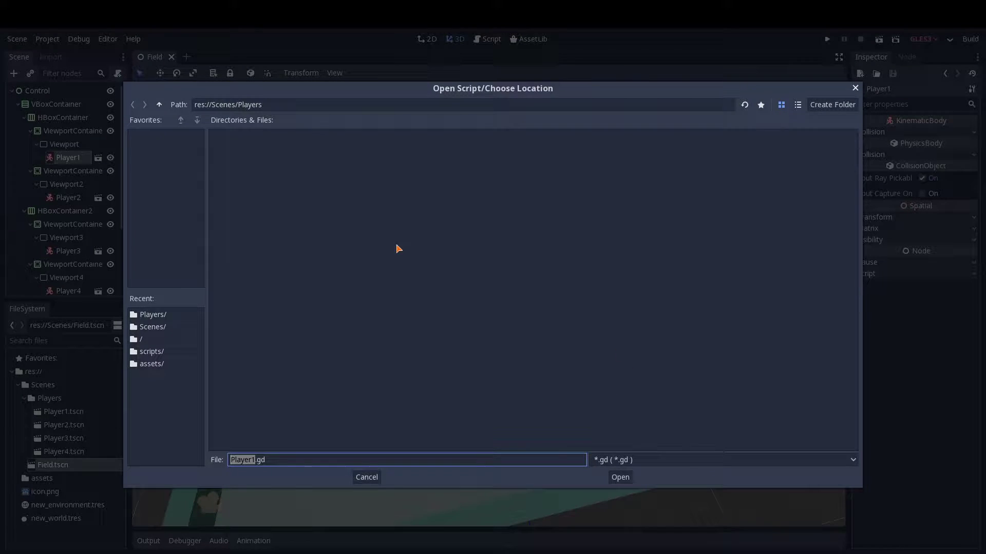
click(157, 352)
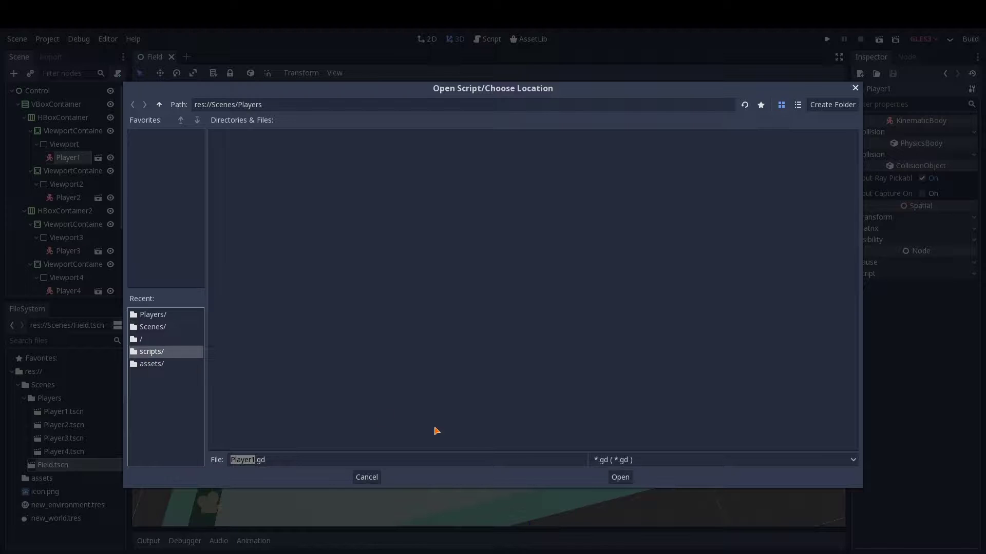
click(619, 477)
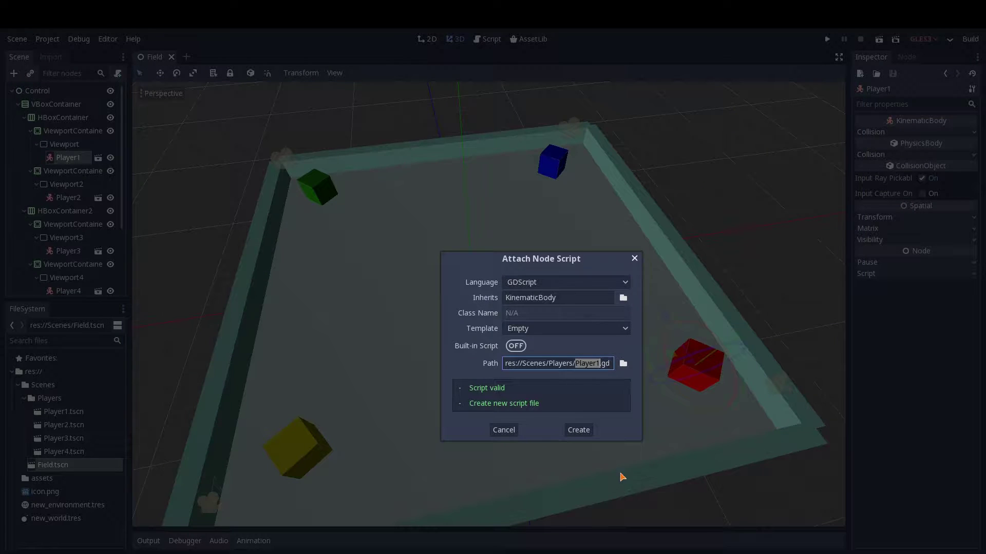
click(579, 430)
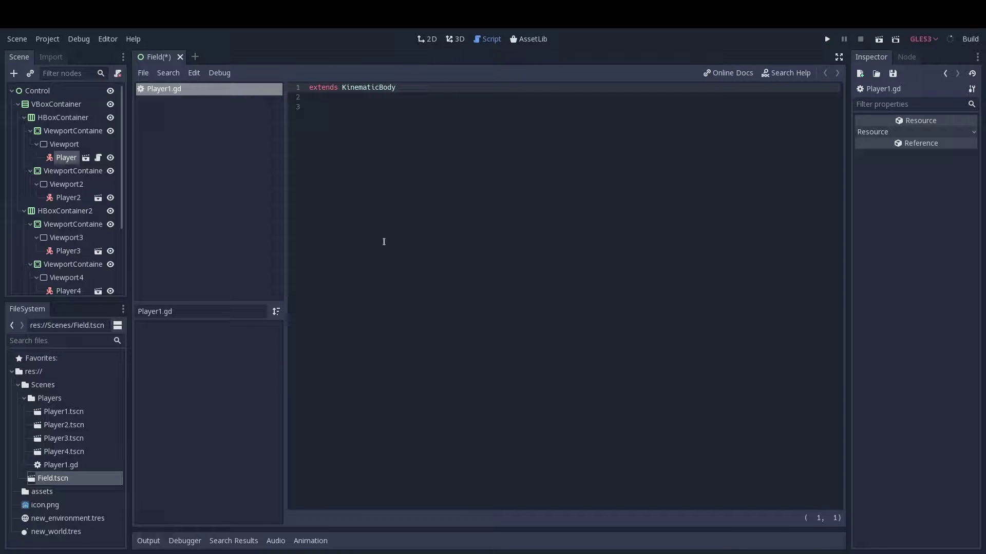
Declare the variables speed: int = 200 and direction: Vector3 below the extends line of Player1.gd
right_click(544, 257)
click(469, 232)
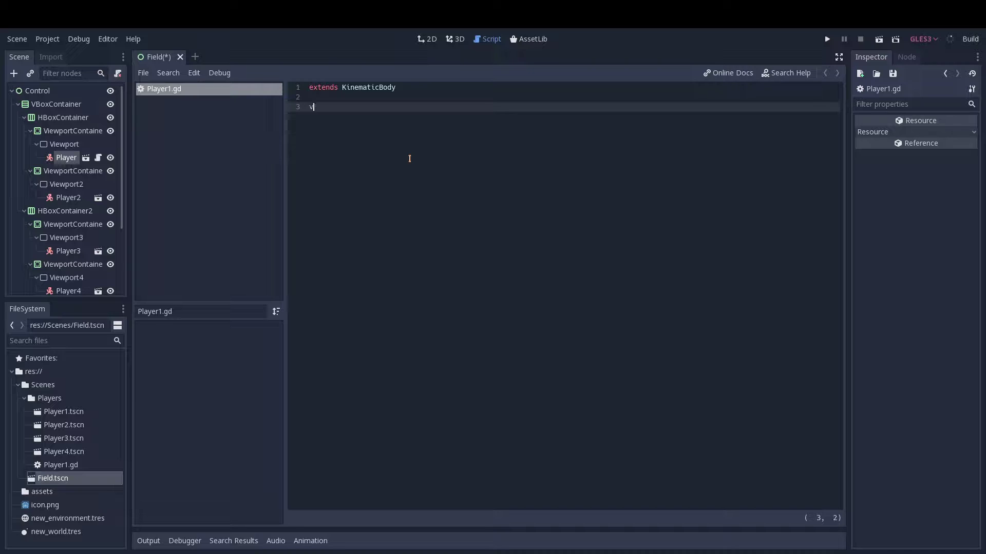
text(ed: int = 200)
key(Return)
text(var di)
text(Vector3)
key(Return)
key(Return)
Add a _physics_process(delta) function that starts by resetting direction to Vector3()
text(func _p)
key(Return)
key(Return)
text(direction = Vec)
key(Down)
key(Return)
text(())
key(Return)
key(Return)
Add a check for Input.is_action_pressed("ui_left") that applies direction.x -= 1
text(if Input.is_ac)
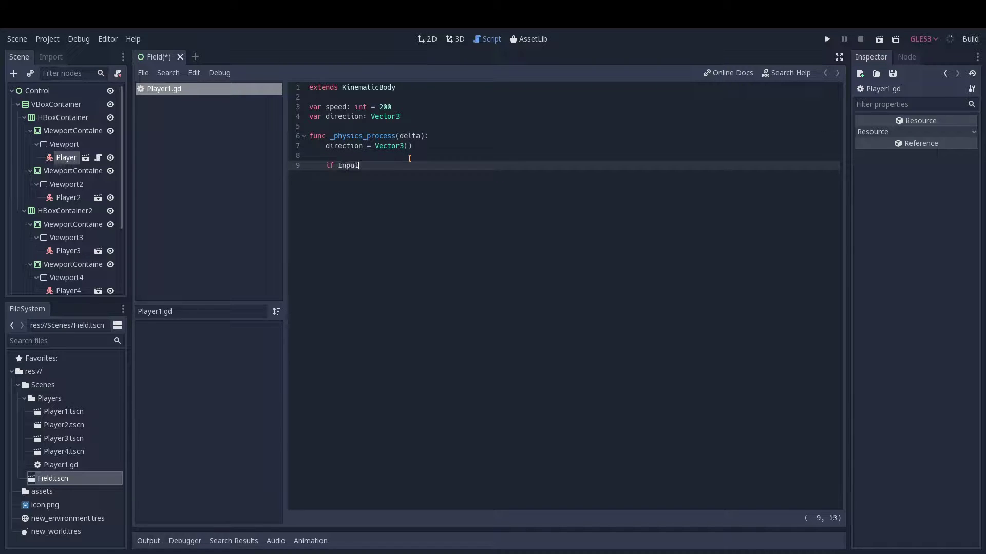
key(Down)
key(Down)
key(Return)
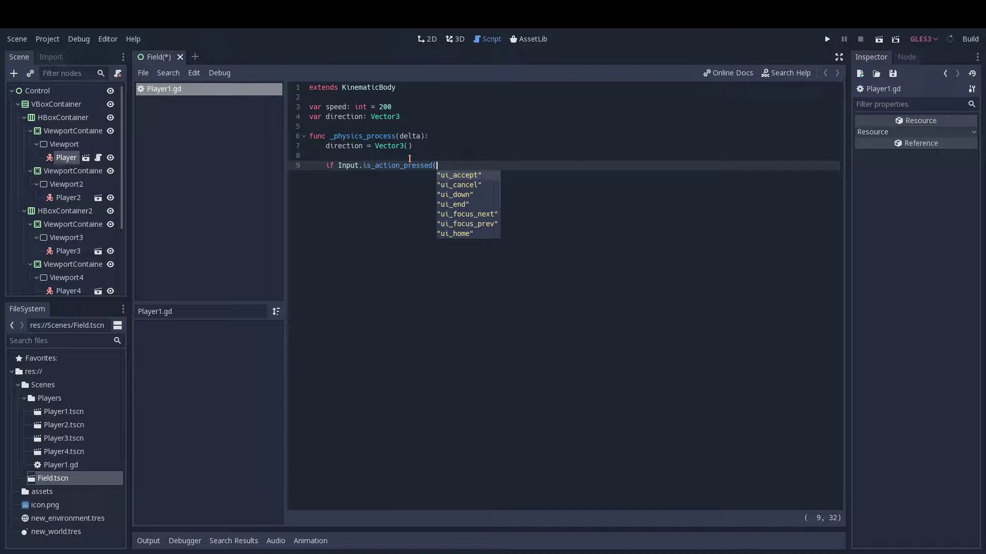
text("ui)
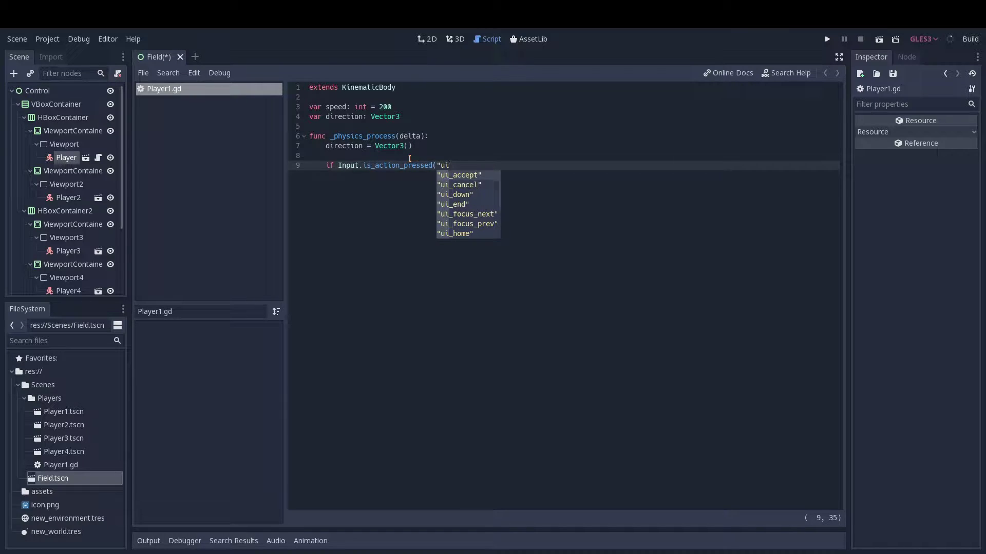
text(_le)
key(Return)
text(:)
key(Return)
text(direction.x -= 1)
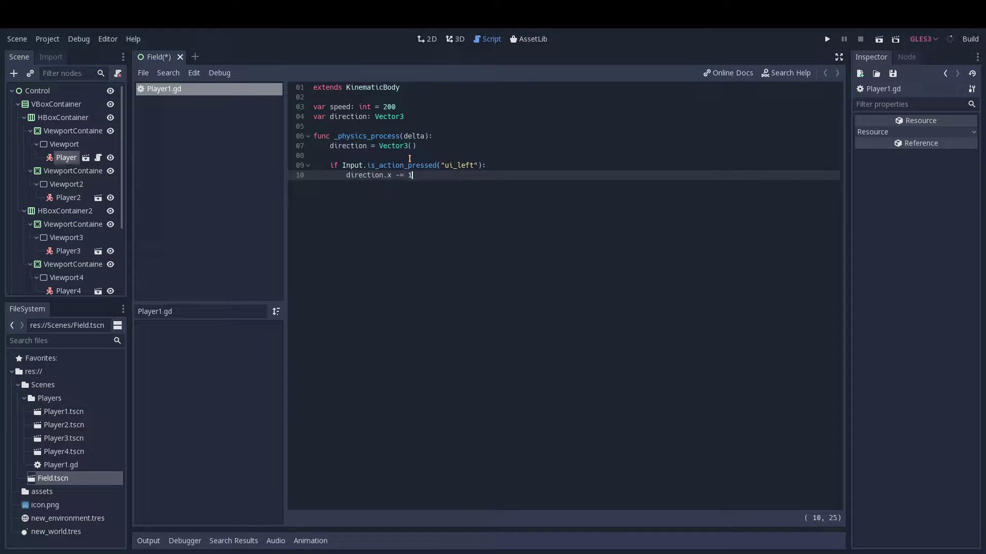
Duplicate the ui_left input check three times below the original
key(ctrl+c)
key(Return)
key(ctrl+v)
key(Return)
key(ctrl+v)
key(Return)
key(ctrl+v)
Change the action names in the three copied checks to ui_right, ui_up and ui_down
key(Up)
key(Up)
key(Up)
key(Up)
key(Up)
key(Right)
key(Right)
key(Right)
key(Right)
key(Right)
key(Right)
key(Right)
key(Right)
key(Right)
key(Right)
key(Right)
key(Delete)
key(Delete)
key(Delete)
text(right)
key(Down)
key(Down)
key(BackSpace)
key(BackSpace)
key(BackSpace)
key(BackSpace)
text(up)
key(Down)
key(Down)
key(BackSpace)
key(BackSpace)
key(BackSpace)
key(BackSpace)
text(down)
Set the copied movements to direction.x += 1 for ui_right, direction.z -= 1 for ui_up and direction.z += 1 for ui_down
key(Up)
key(Up)
key(Up)
key(Left)
key(Left)
key(Left)
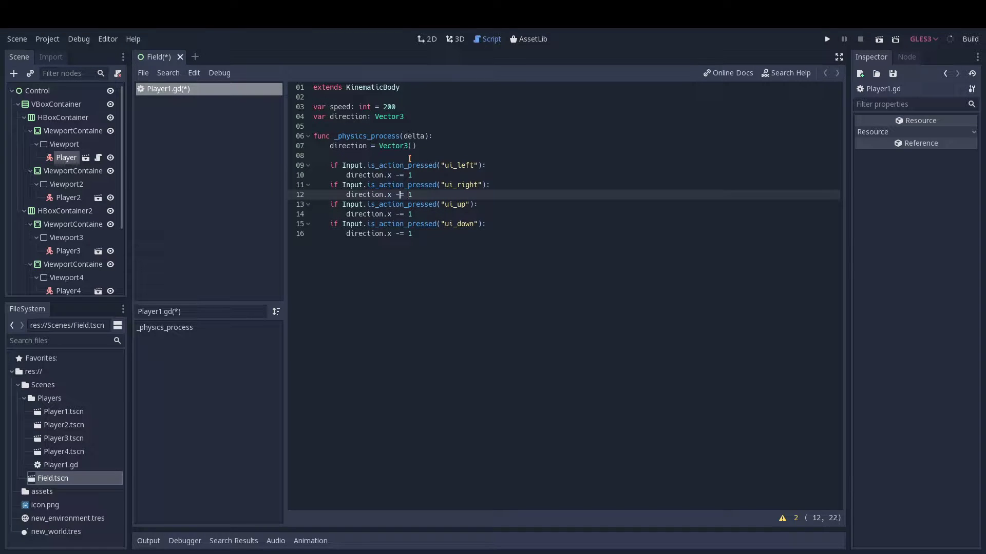
key(BackSpace)
text(+)
key(Down)
key(Down)
key(BackSpace)
text(z)
key(Down)
key(Down)
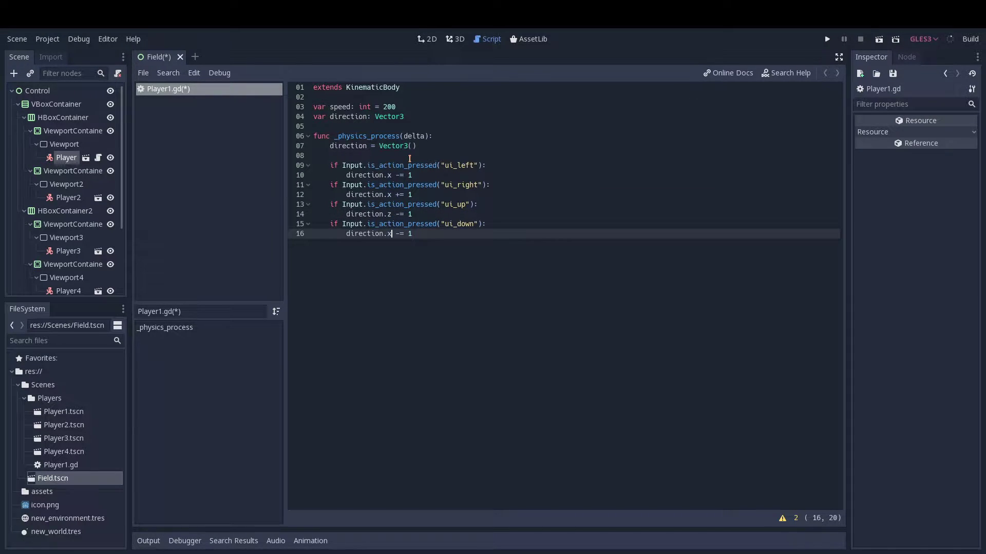
key(BackSpace)
text(+)
Below the input checks, set direction to direction.normalized() and multiply it by speed * delta
key(End)
key(Return)
key(Return)
key(BackSpace)
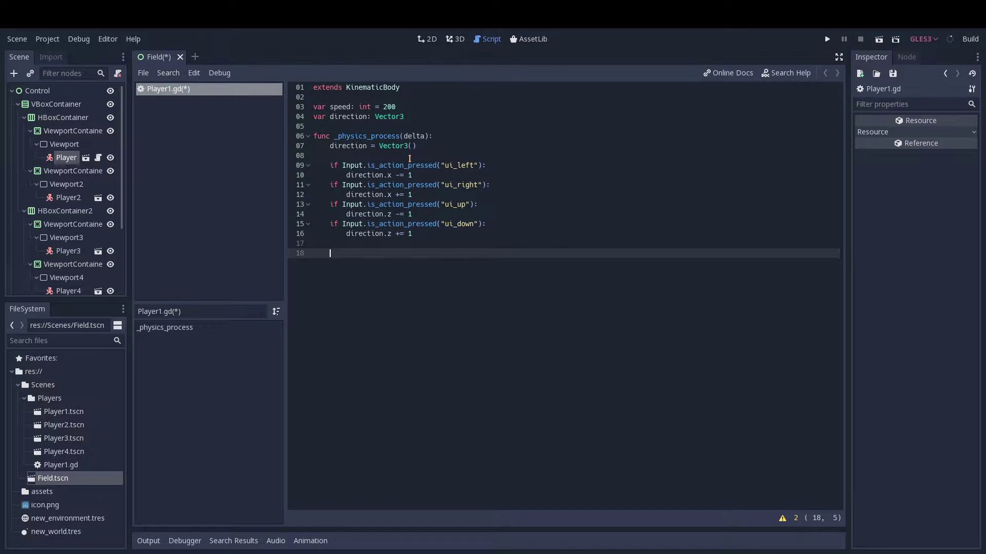
text(dire)
key(Return)
text(= d)
key(Return)
text(.no)
key(Return)
key(Return)
text(directi)
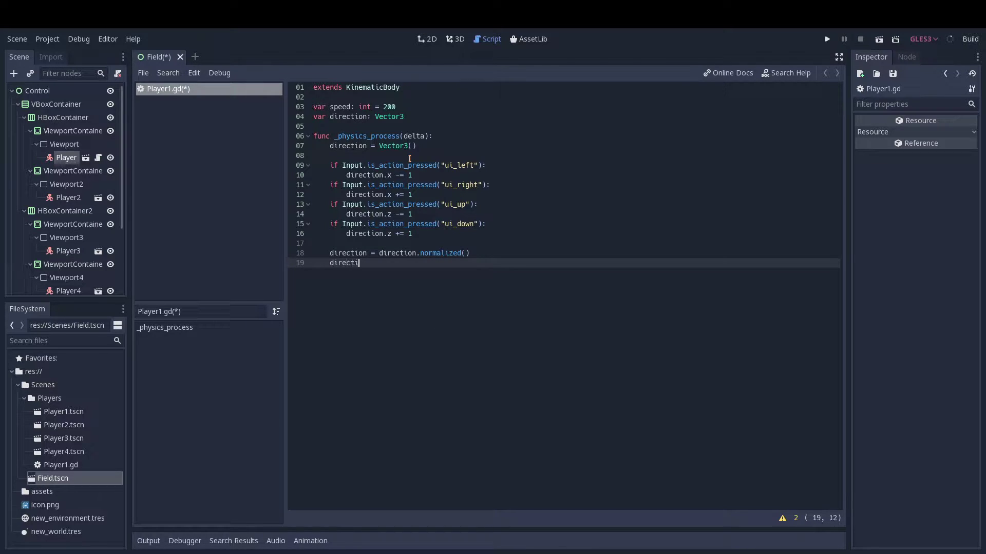
text(on *= speed * del)
key(Return)
key(Return)
key(Return)
Add a final line assigning the result of move_and_collide( direction, Vector3(0, 1, 0) )
text(dierction = move)
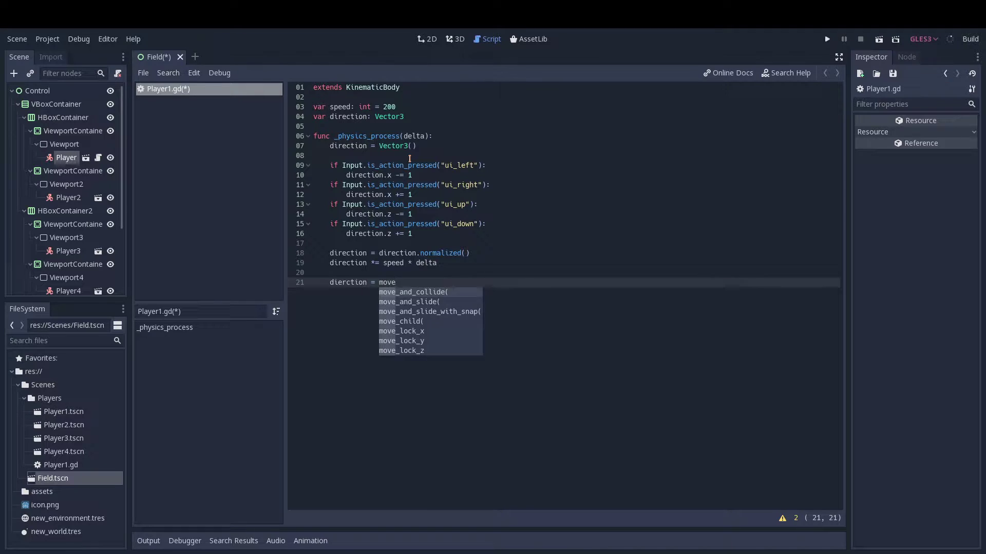
key(Return)
text(direc)
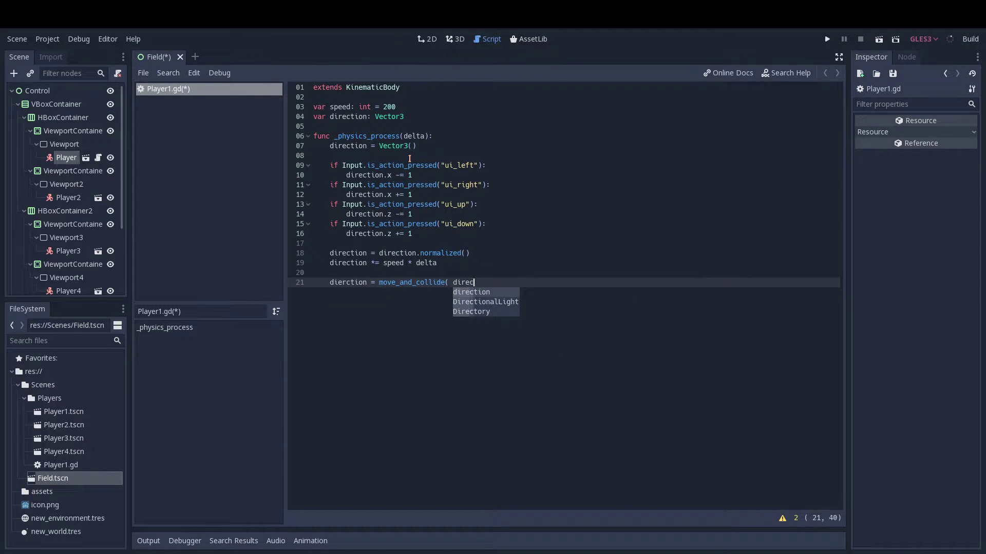
text(tion, Vector3)
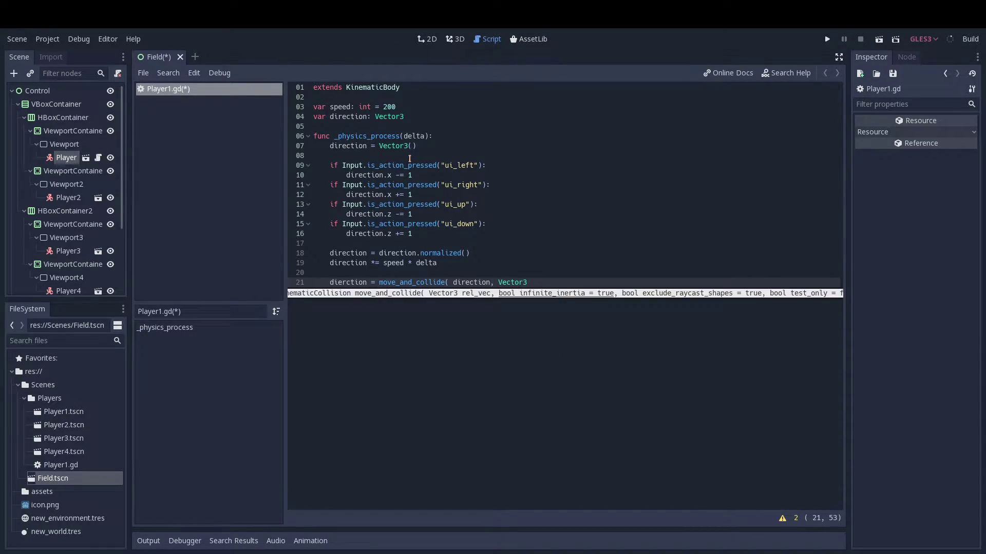
text((0, 1, 0) ))
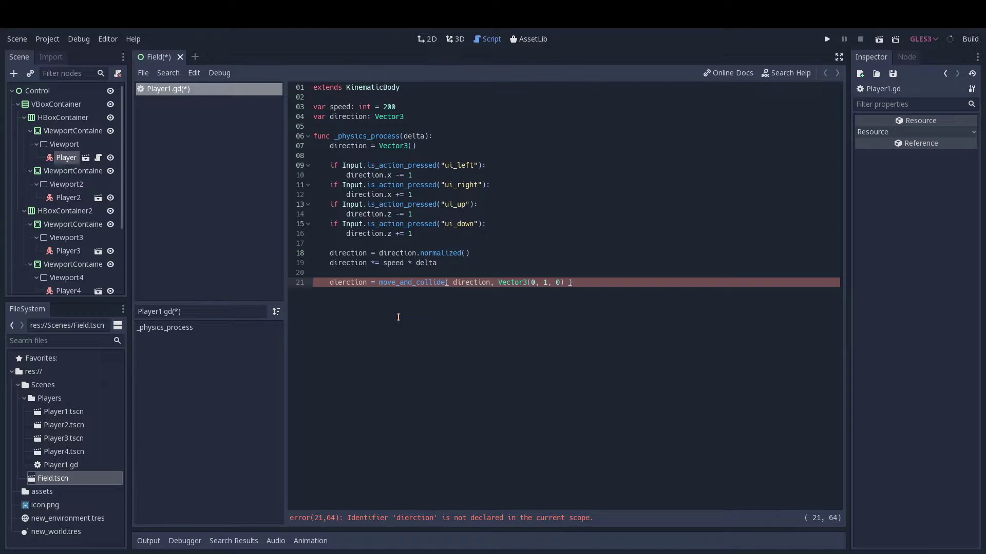
Change the call in the final line to move_and_slide and correct the misspelled assigned variable to direction
drag(415, 282, 444, 283)
text(slide)
key(F1)
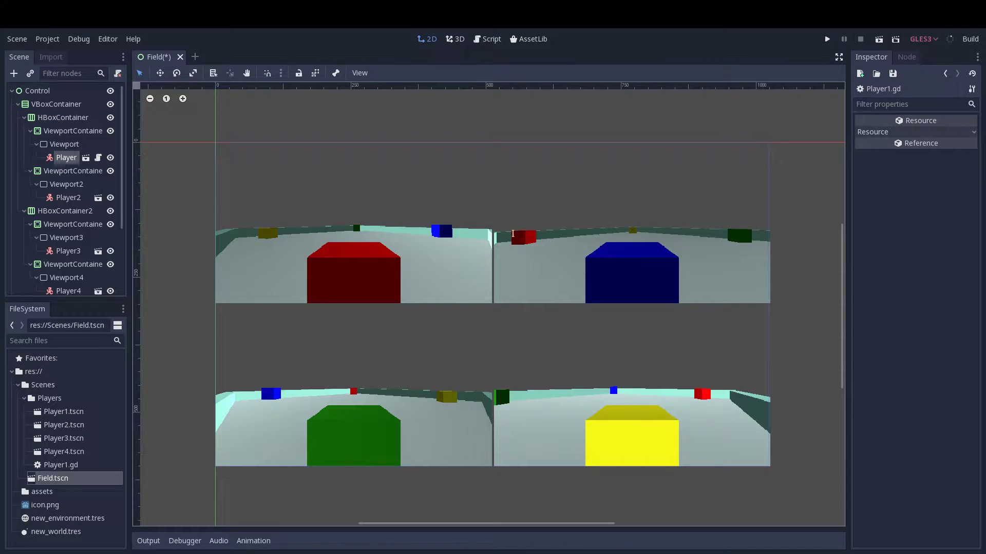
click(493, 40)
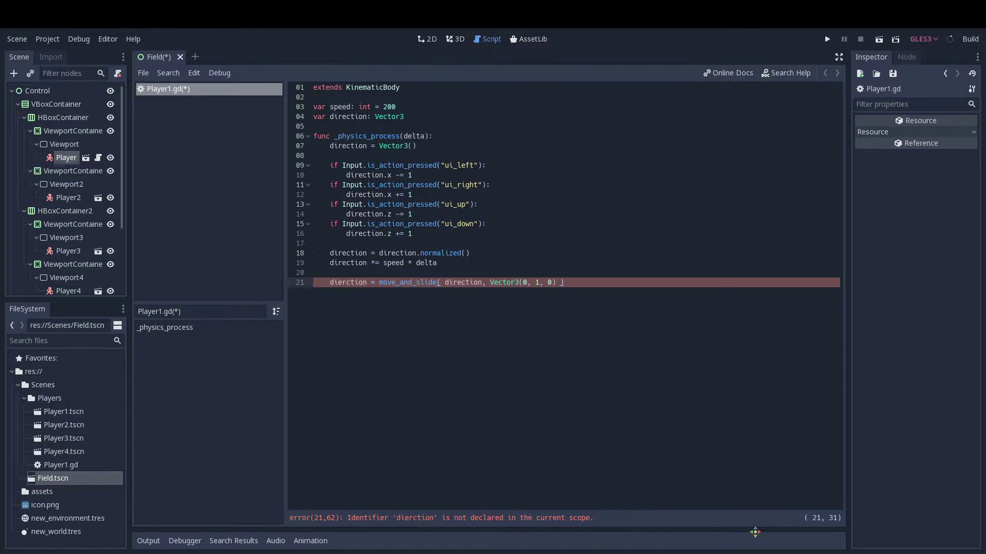
click(339, 286)
key(Delete)
text(e)
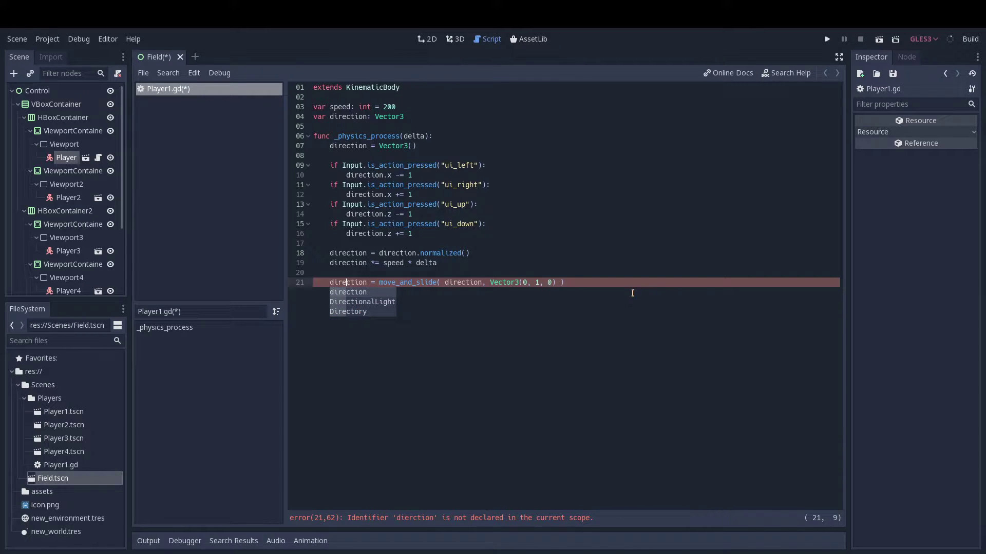
Save the scene with the Player1.gd script and run the project to test it
click(612, 346)
key(ctrl+s)
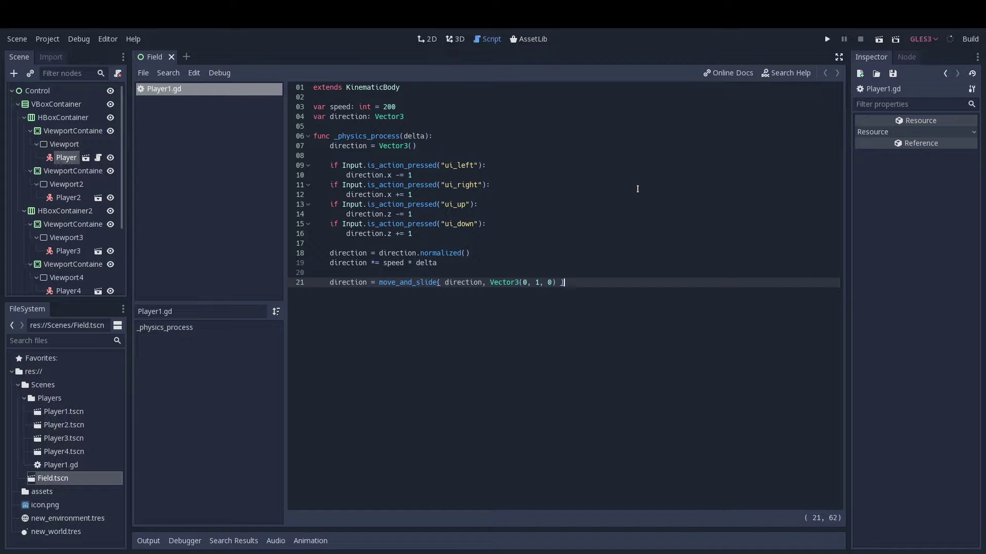
key(F5)
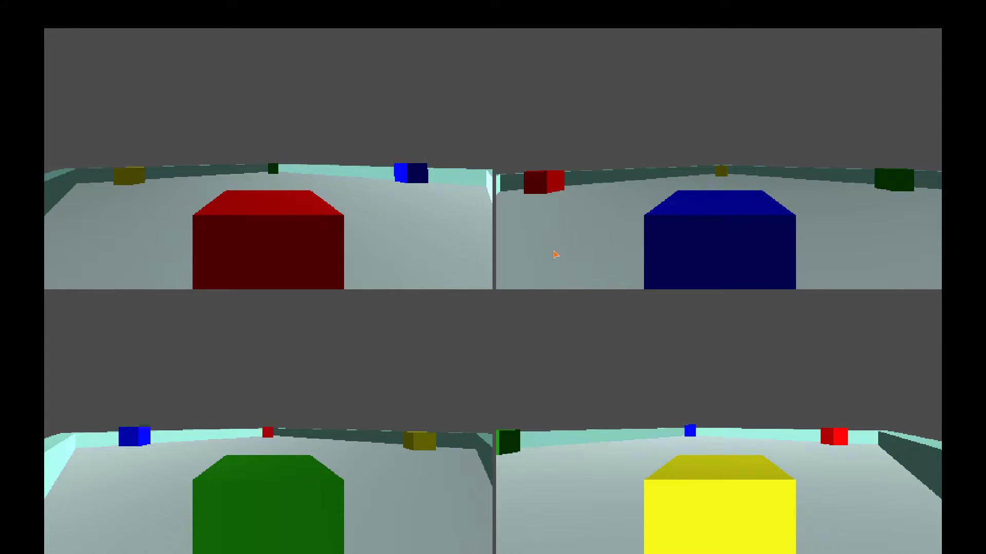
Test the red player's movement by driving it sideways and forward across the arena, past the blue player
key(a)
key(w)
key(d)
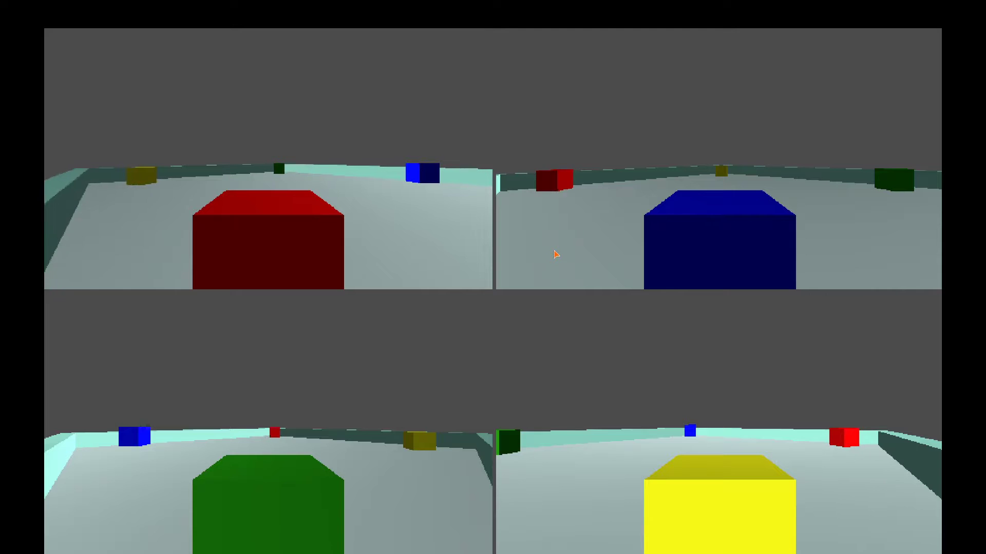
key(d)
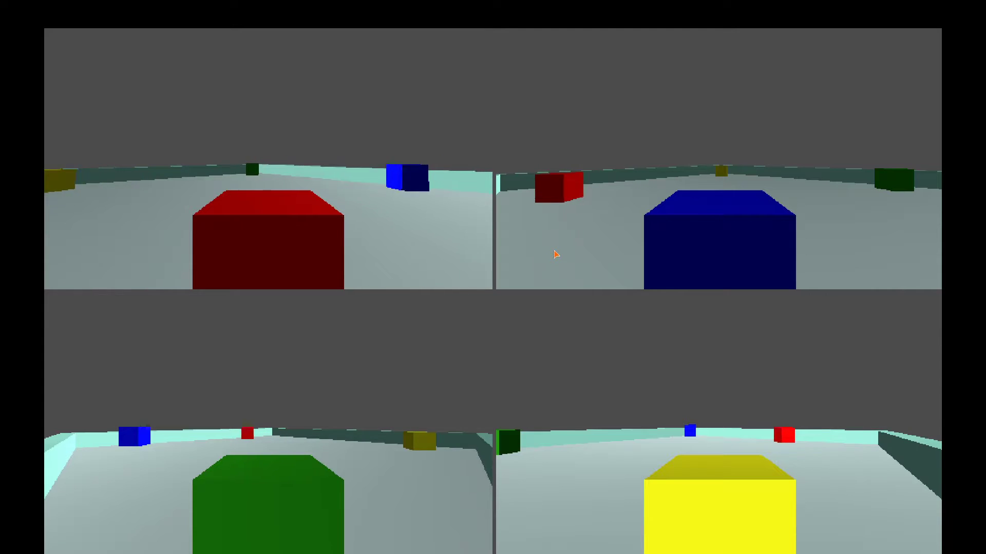
key(w)
key(d)
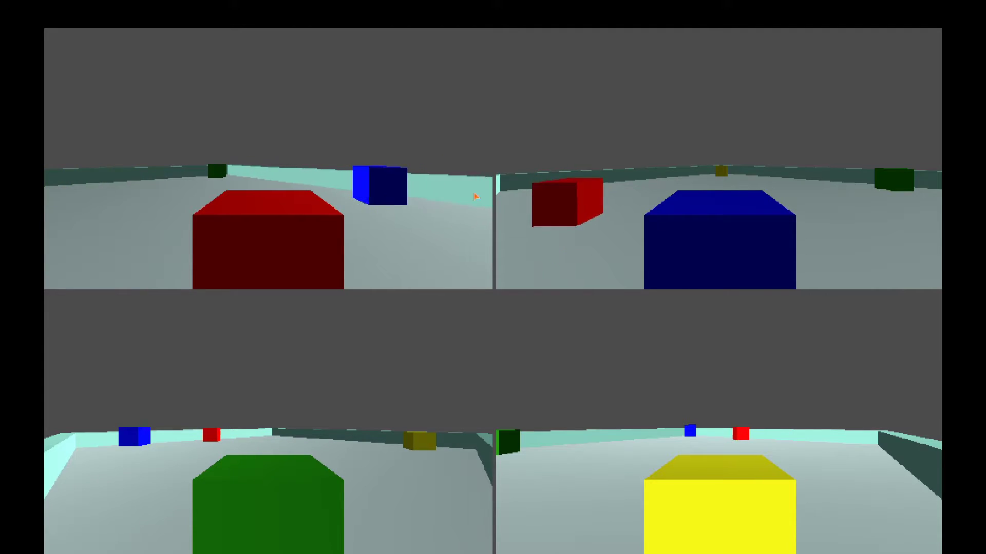
key(w)
key(a)
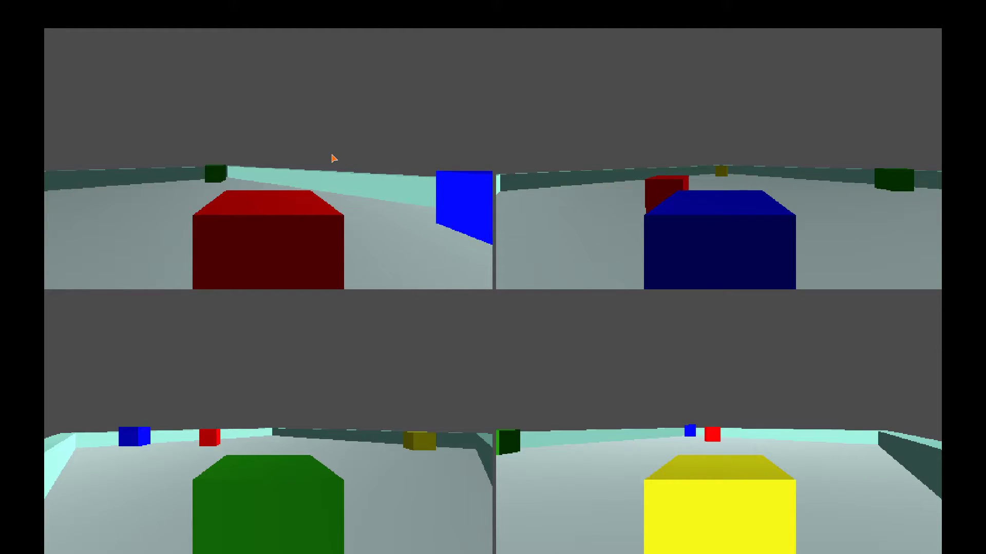
key(w)
key(a)
key(w)
key(d)
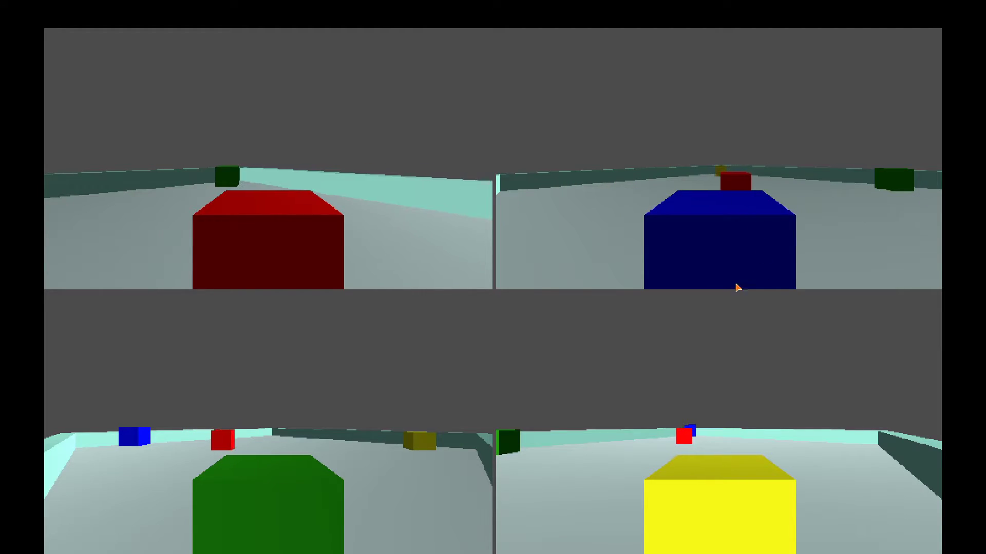
Move the red player backward, forward and sideways in front of the blue player to check its motion in all four viewports
key(s)
key(a)
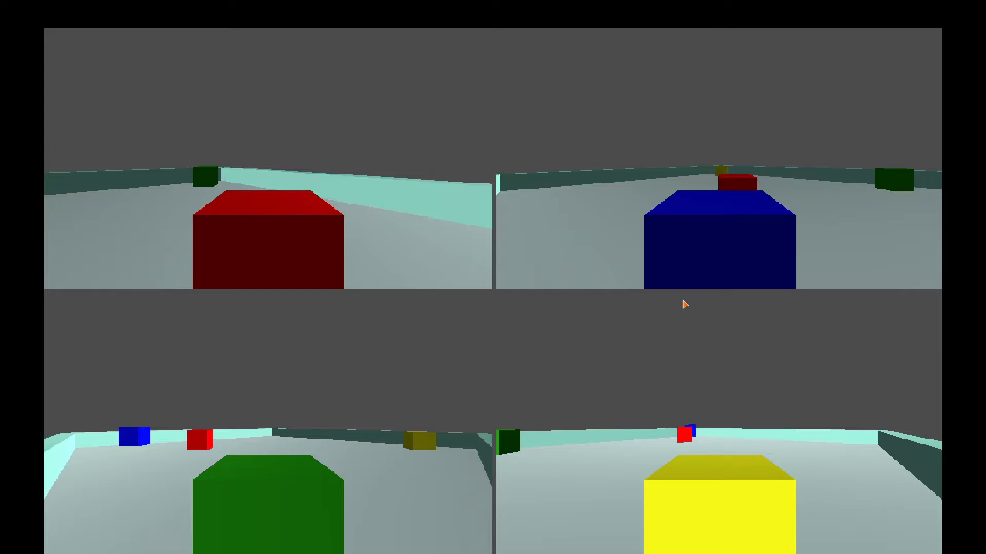
key(s)
key(a)
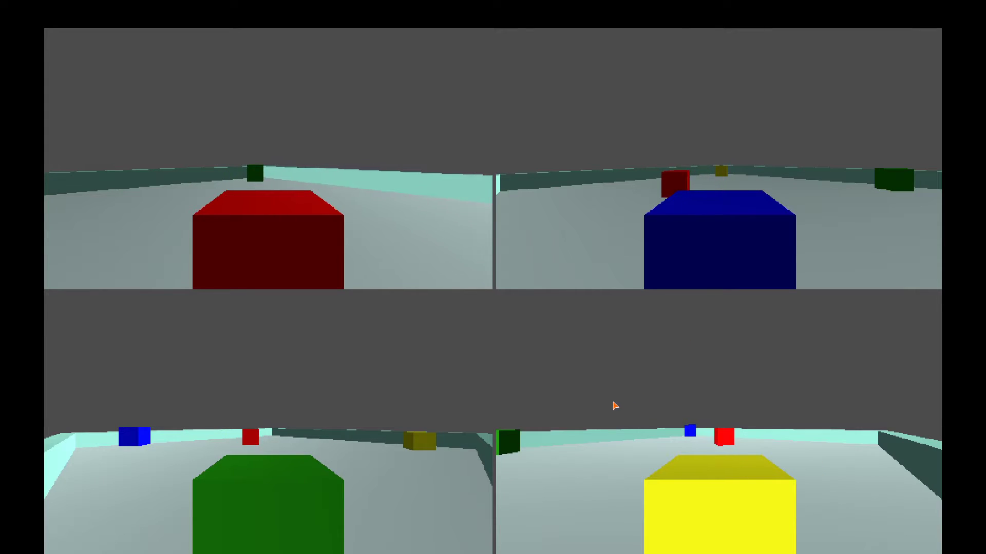
key(w)
key(d)
key(w)
key(a)
key(d)
key(w)
key(d)
key(d)
key(a)
key(s)
key(d)
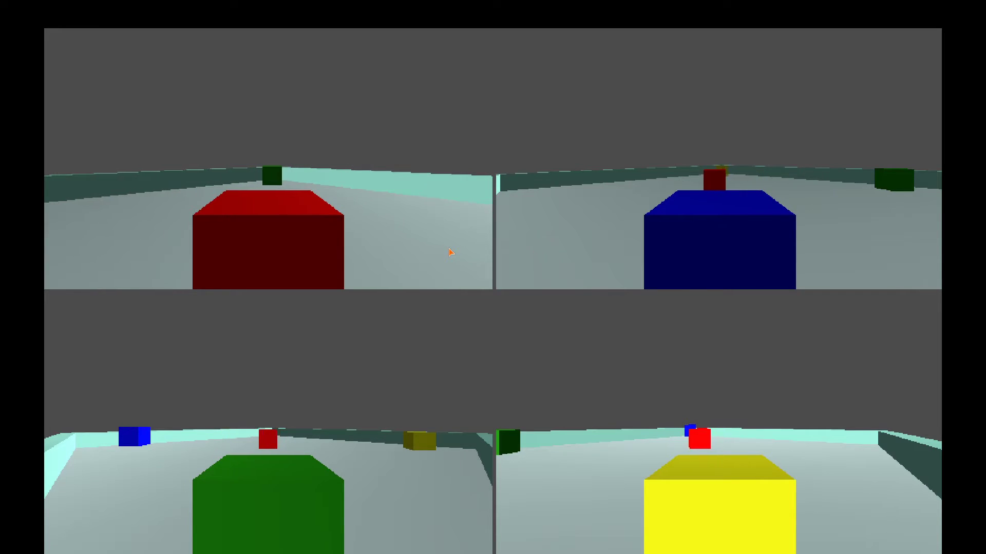
key(d)
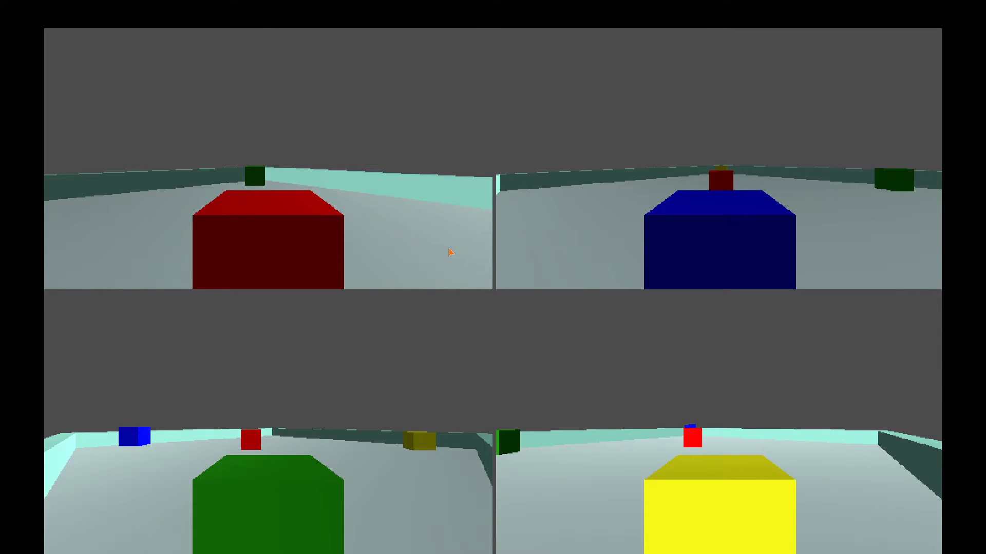